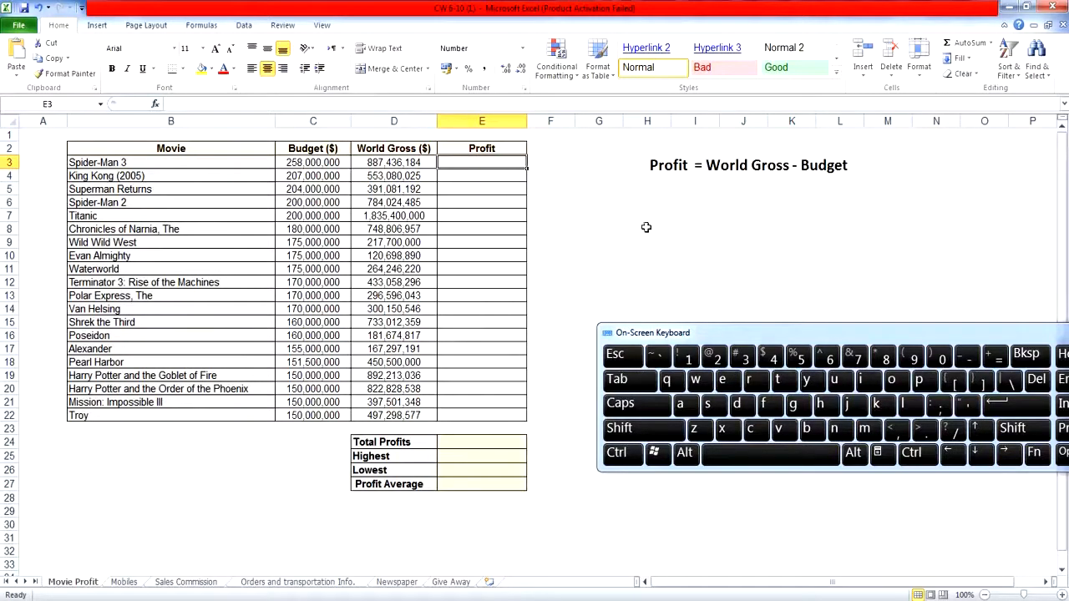
# Calculate Spider-Man 3's profit in E3 with =D3-C3 and fill the formula down to E22
pyautogui.moveTo(869, 339); pyautogui.dragTo(795, 310)
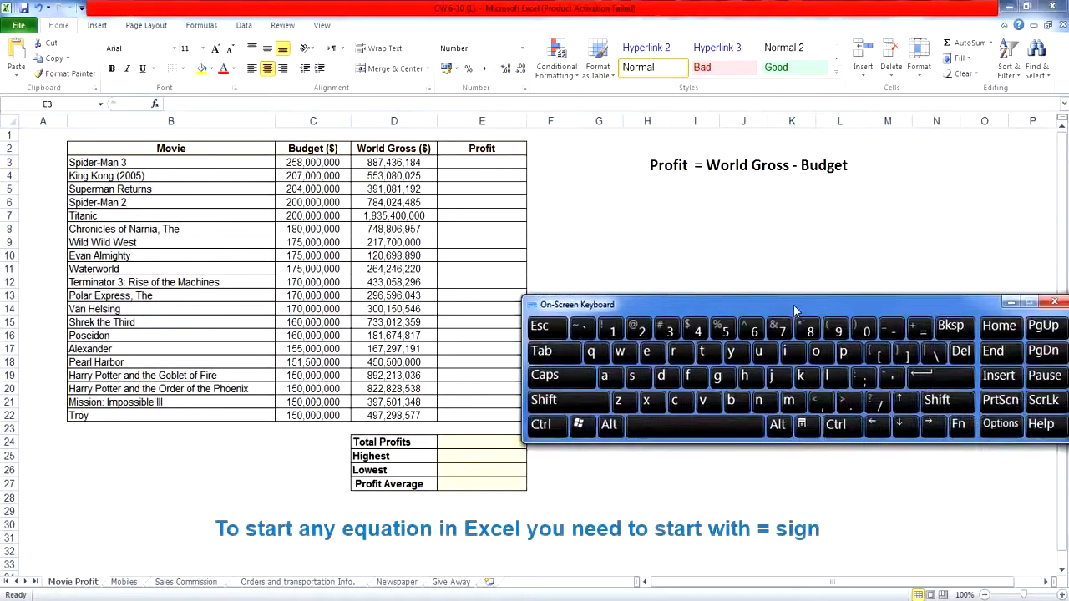
pyautogui.click(921, 330)
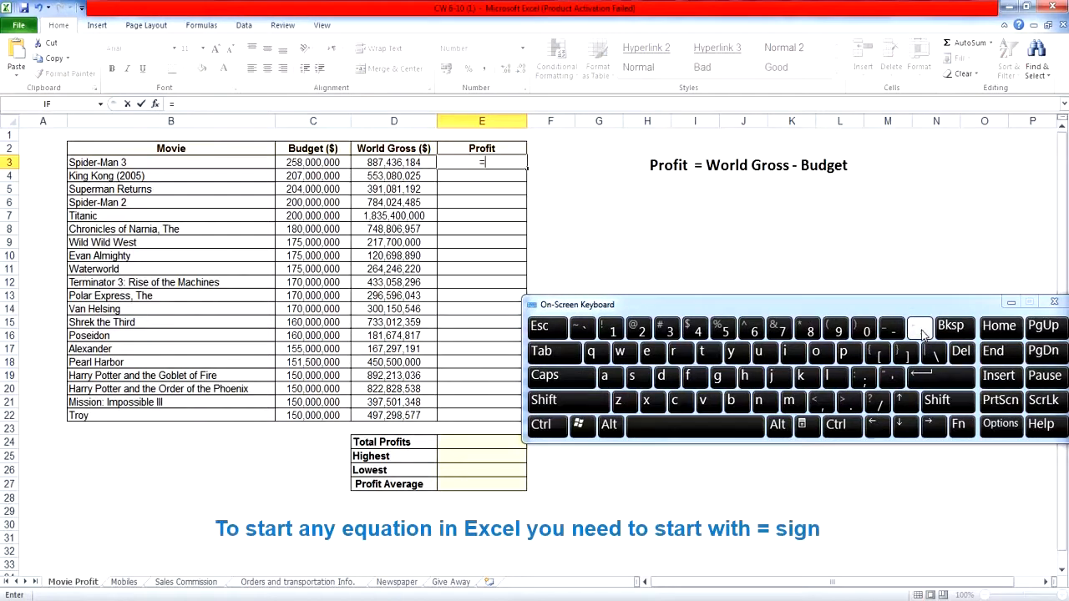
pyautogui.click(416, 164)
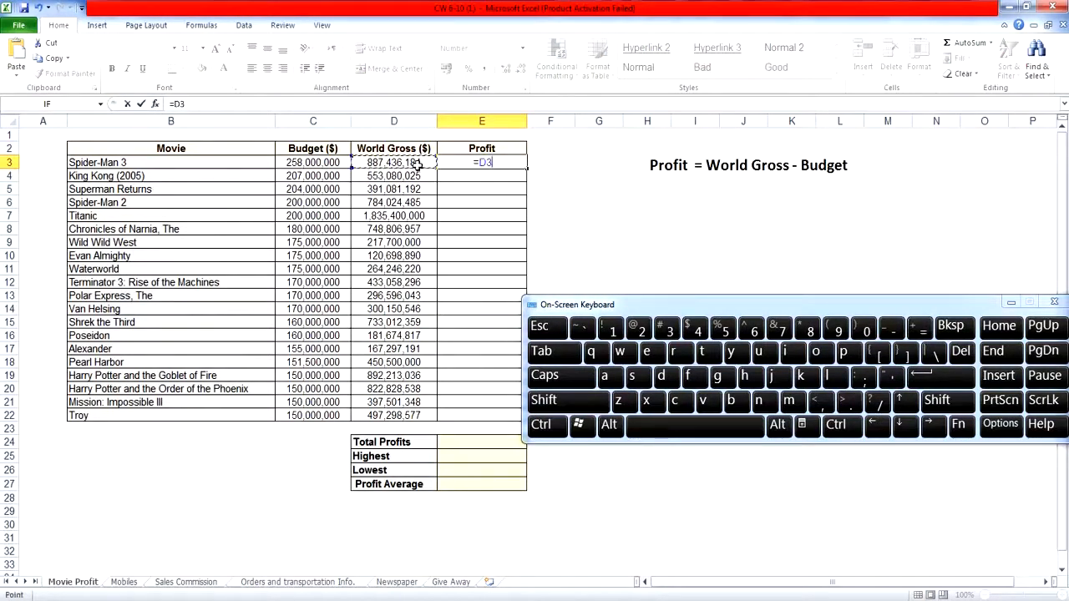
pyautogui.click(892, 330)
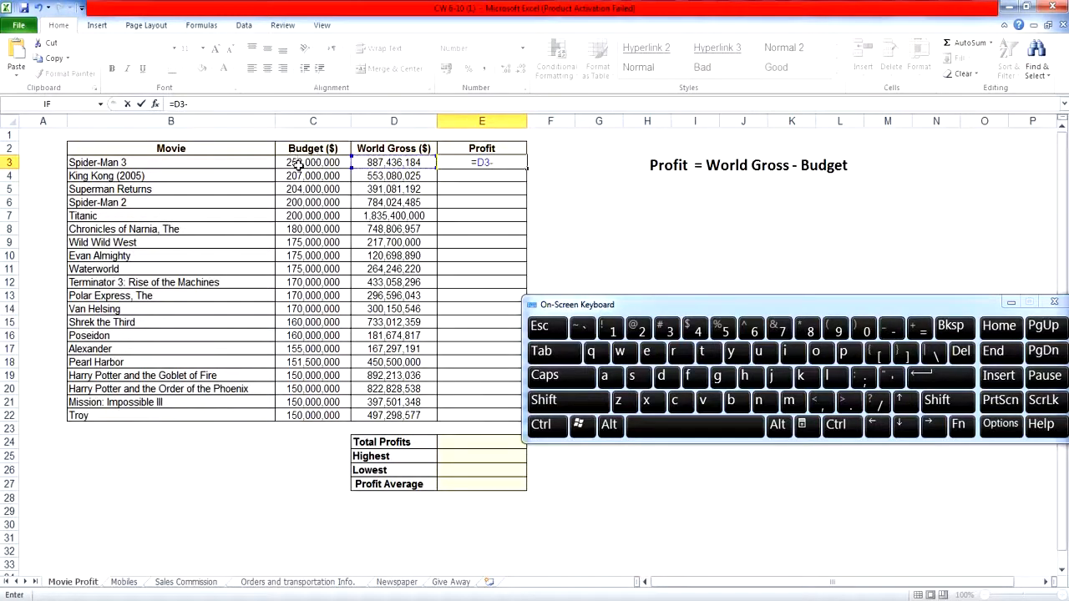
pyautogui.click(302, 163)
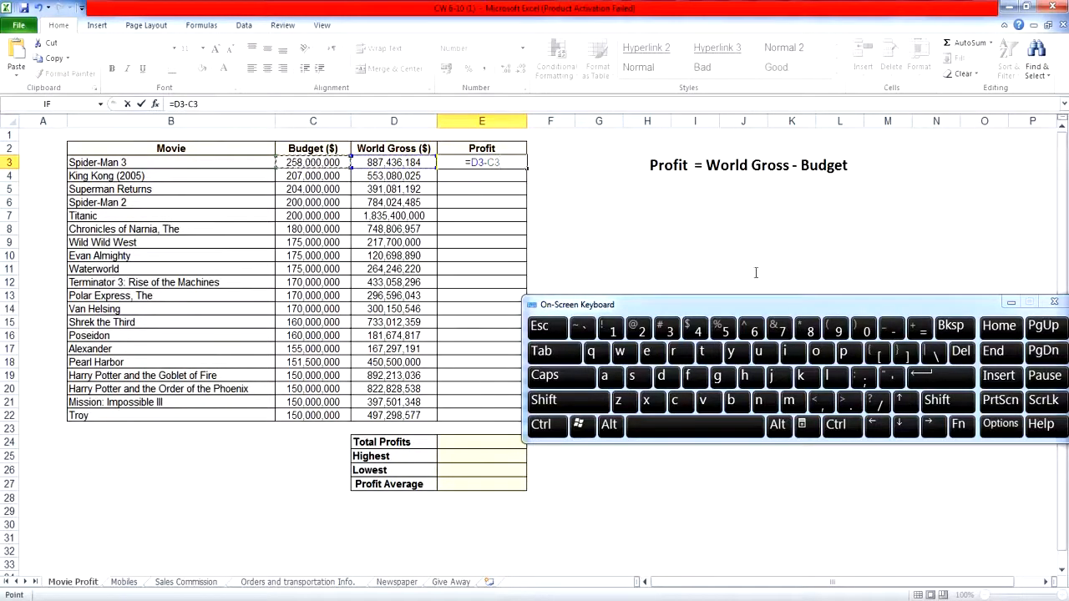
pyautogui.click(958, 378)
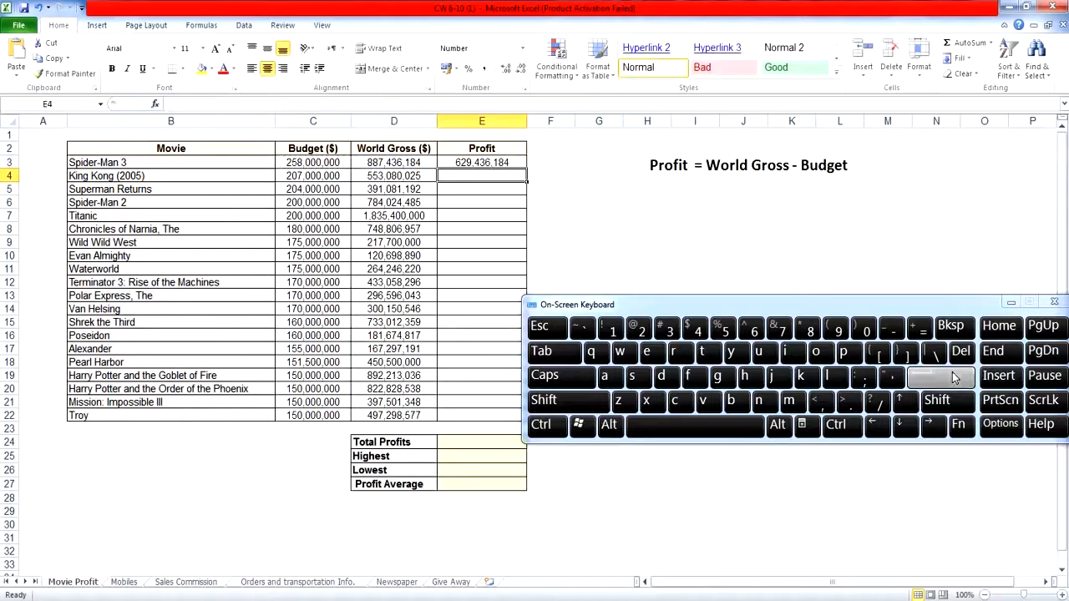
pyautogui.click(511, 162)
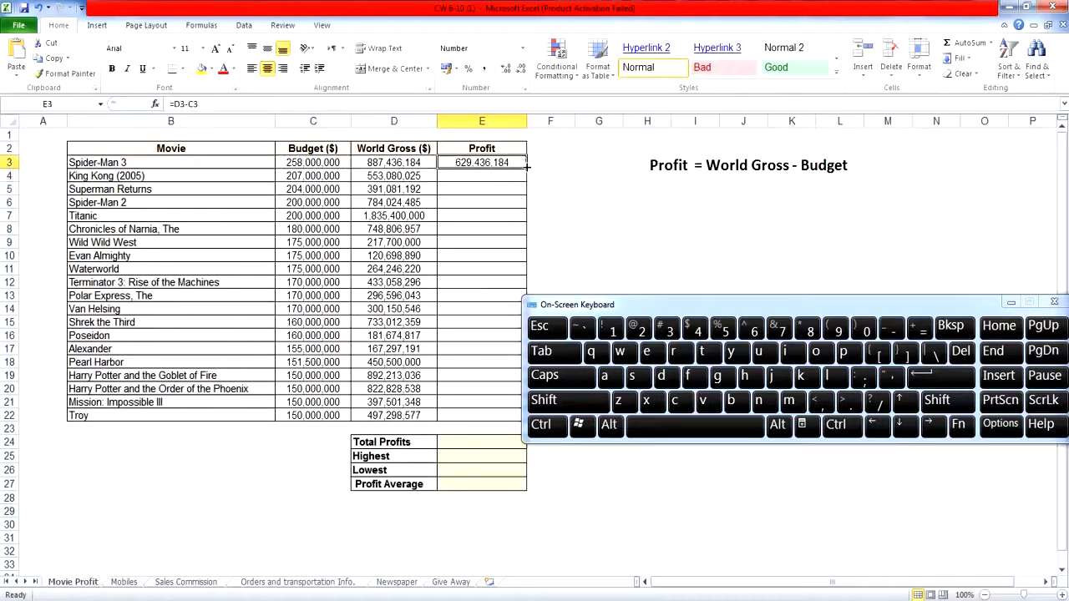
pyautogui.moveTo(525, 168); pyautogui.dragTo(513, 418)
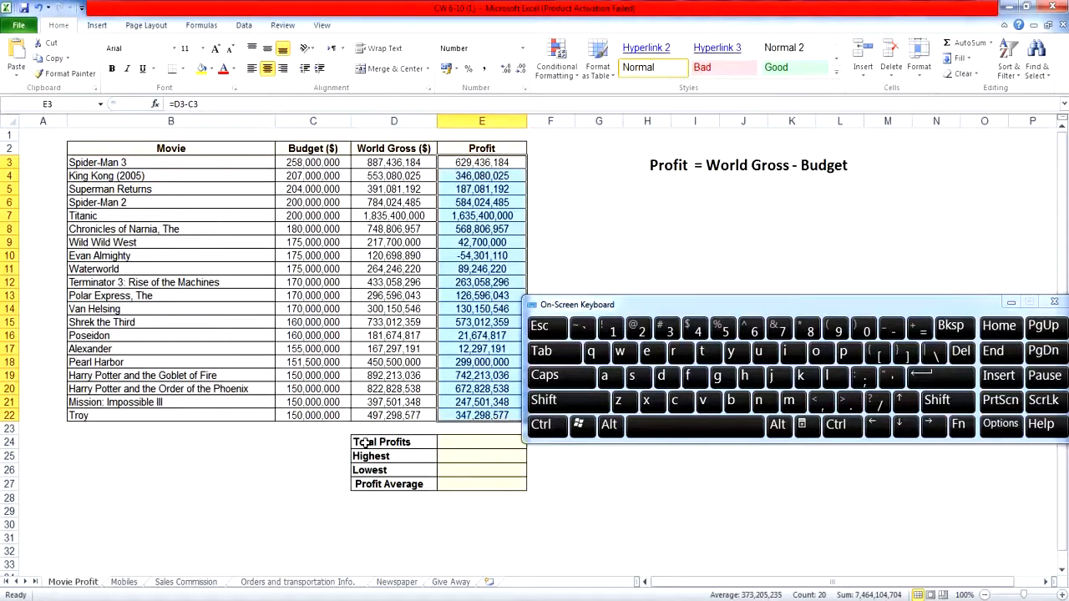
# Insert a SUM function over E3:E22 in the Total Profits cell E24
pyautogui.moveTo(623, 311); pyautogui.dragTo(697, 325)
pyautogui.click(450, 442)
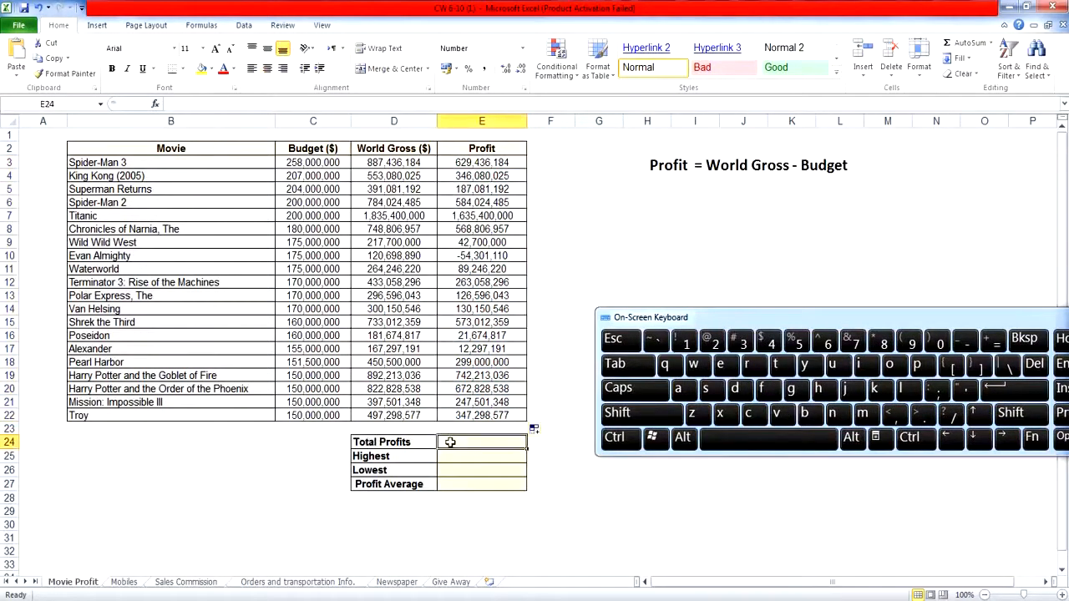
pyautogui.click(155, 103)
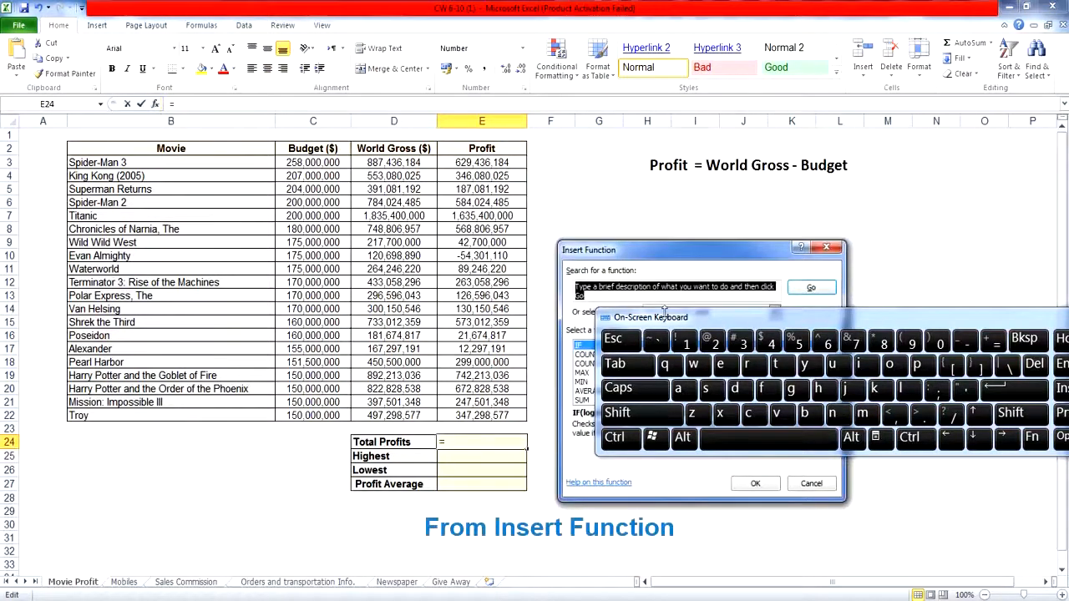
pyautogui.moveTo(663, 309); pyautogui.dragTo(866, 545)
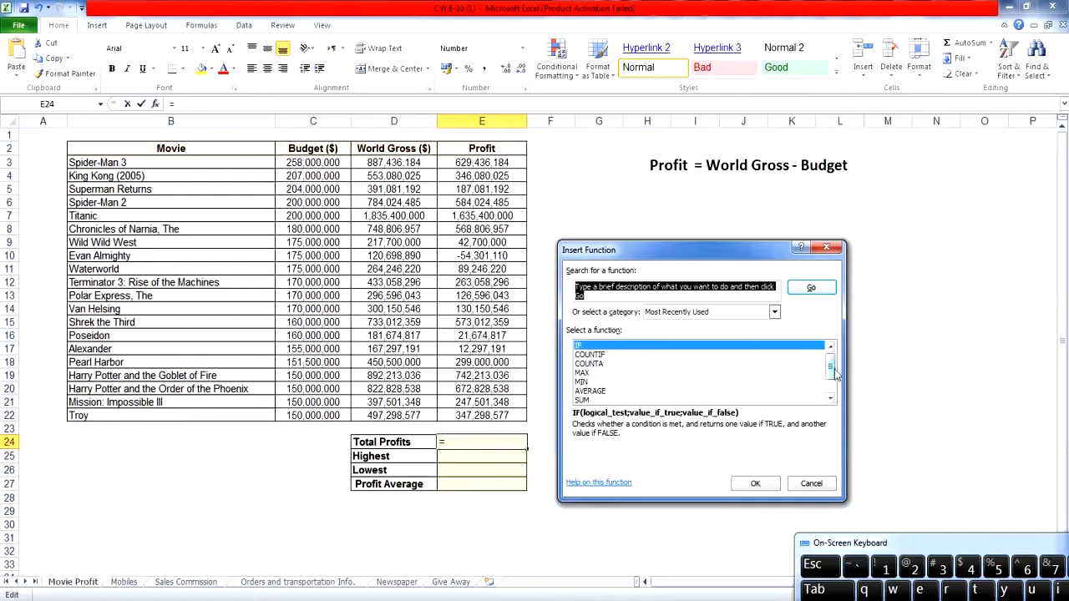
pyautogui.moveTo(832, 369); pyautogui.dragTo(836, 384)
pyautogui.click(604, 374)
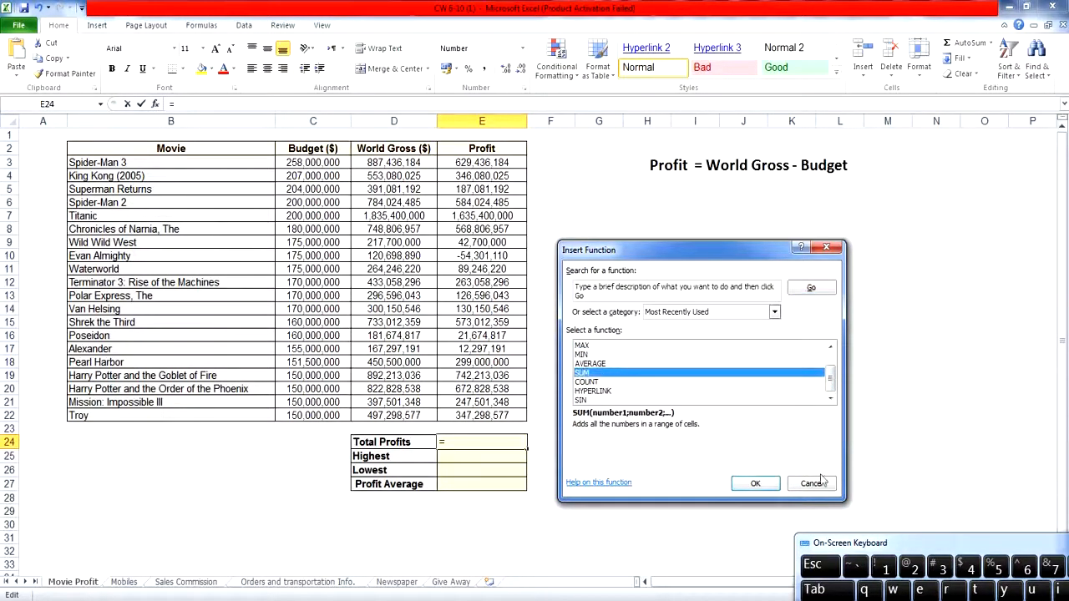
pyautogui.click(754, 483)
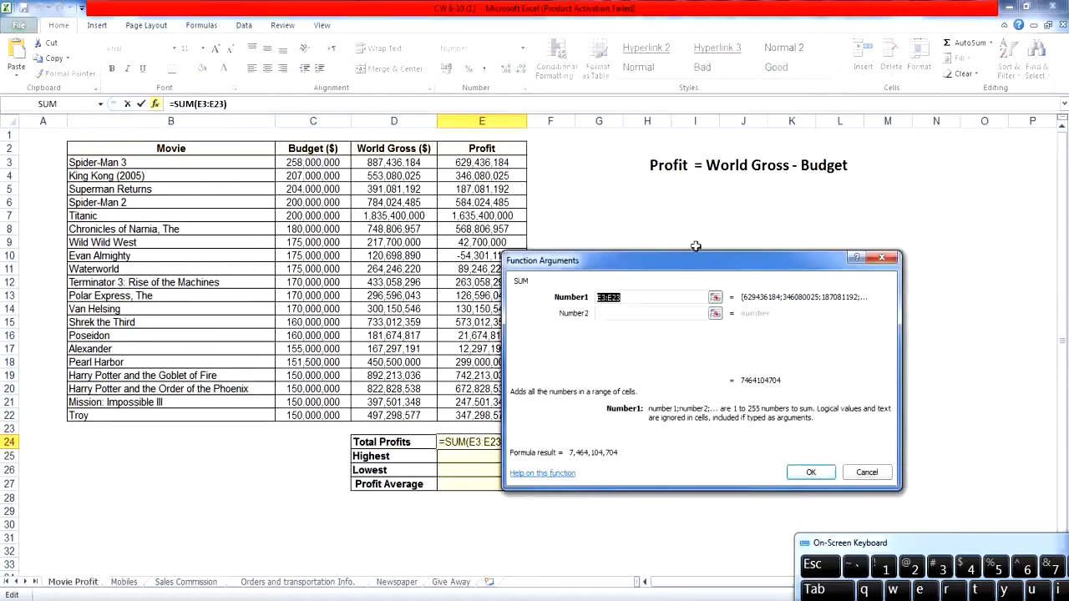
pyautogui.moveTo(696, 258); pyautogui.dragTo(775, 235)
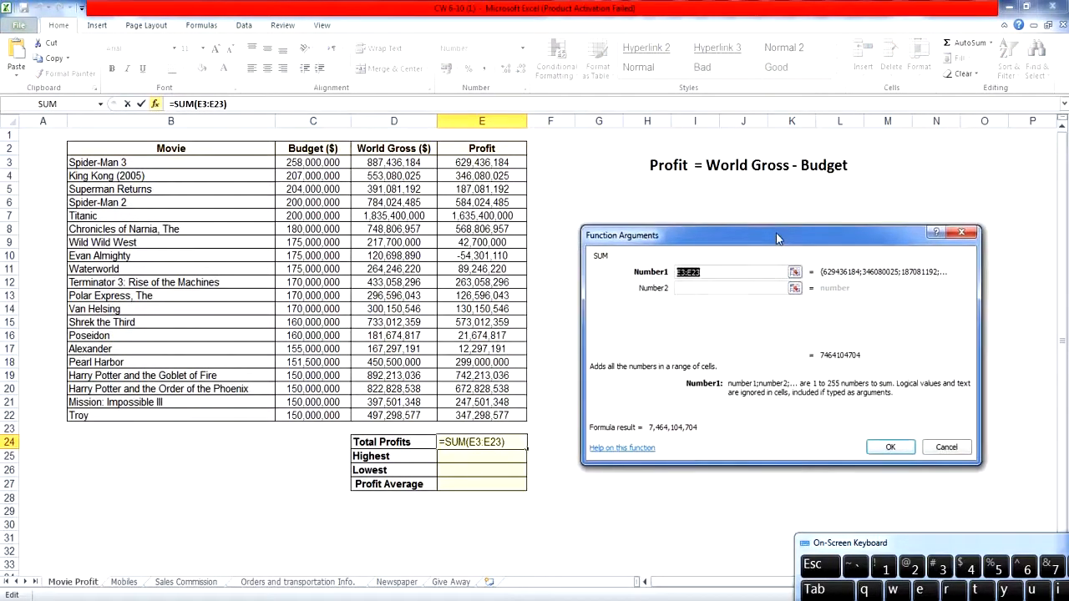
pyautogui.moveTo(508, 161); pyautogui.dragTo(490, 417)
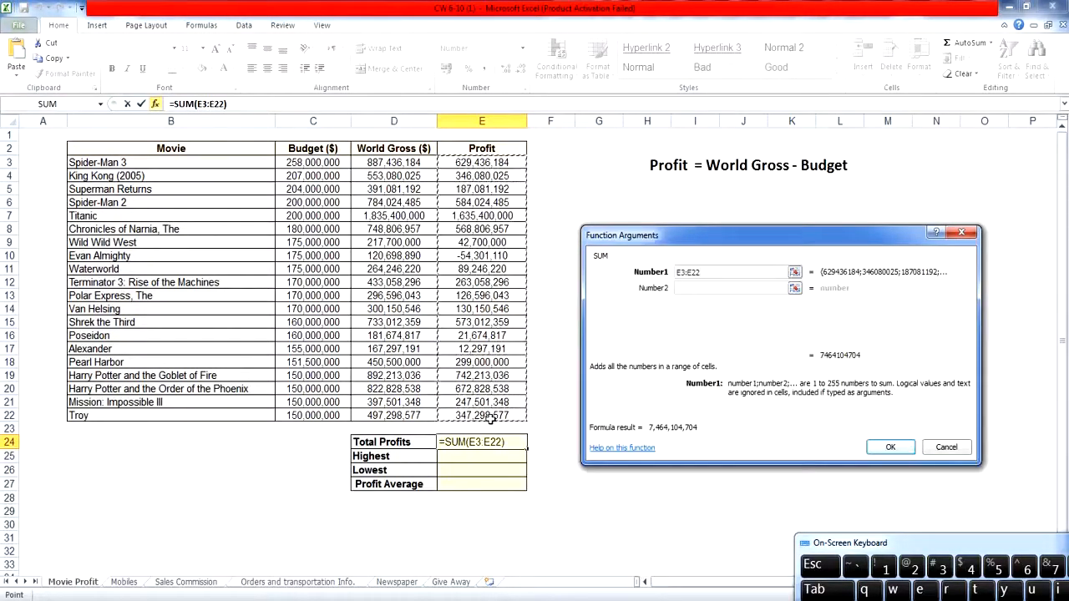
pyautogui.click(895, 451)
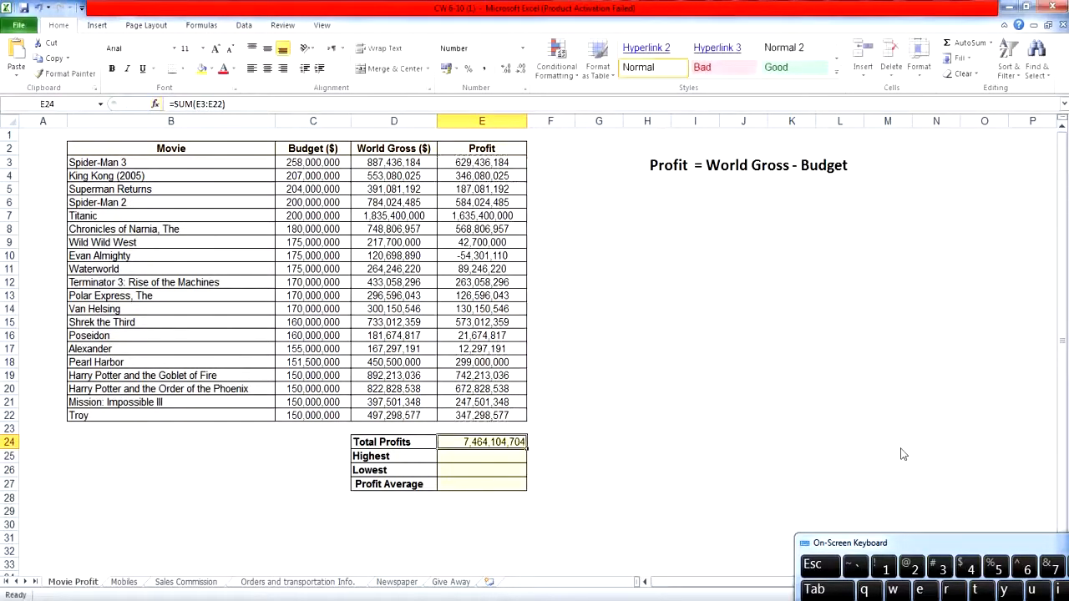
# Insert a MAX function over E3:E22 in the Highest cell E25
pyautogui.click(444, 459)
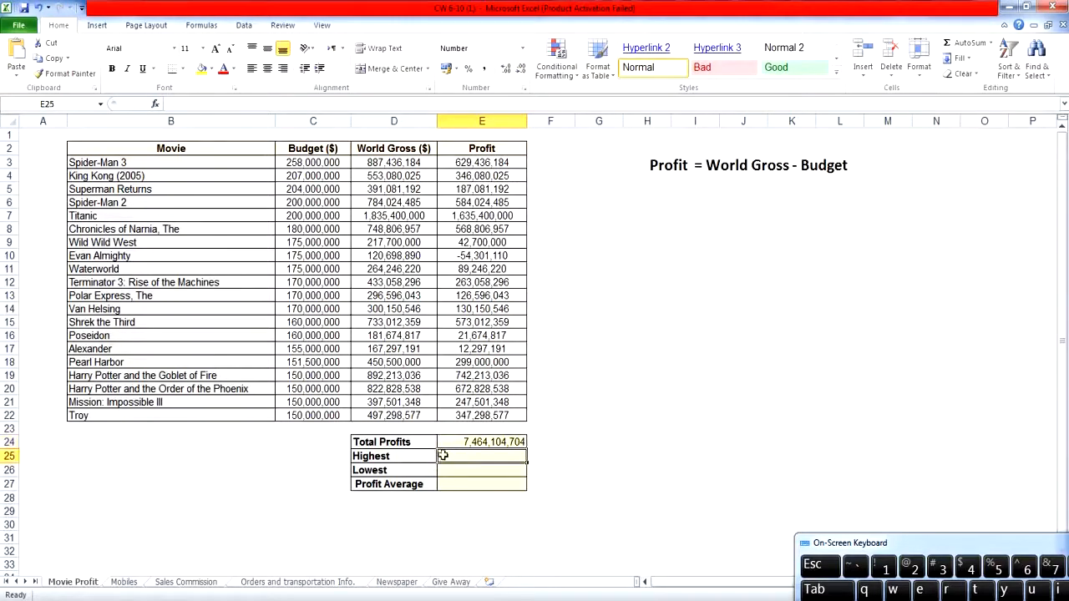
pyautogui.click(156, 104)
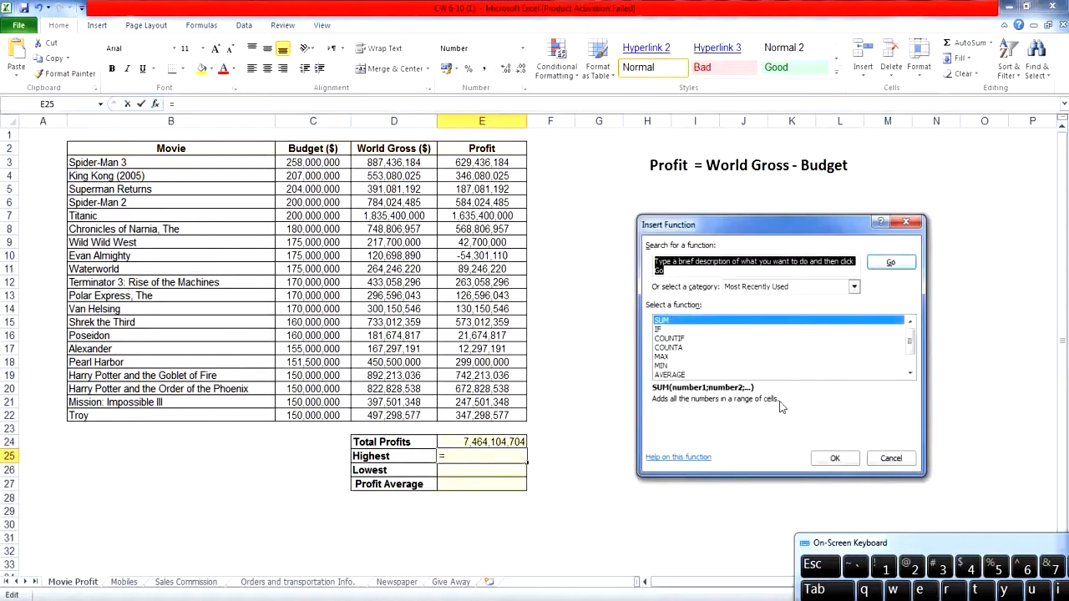
pyautogui.moveTo(910, 344)
pyautogui.mouseDown()
pyautogui.moveTo(909, 359)
pyautogui.moveTo(910, 334)
pyautogui.mouseUp()
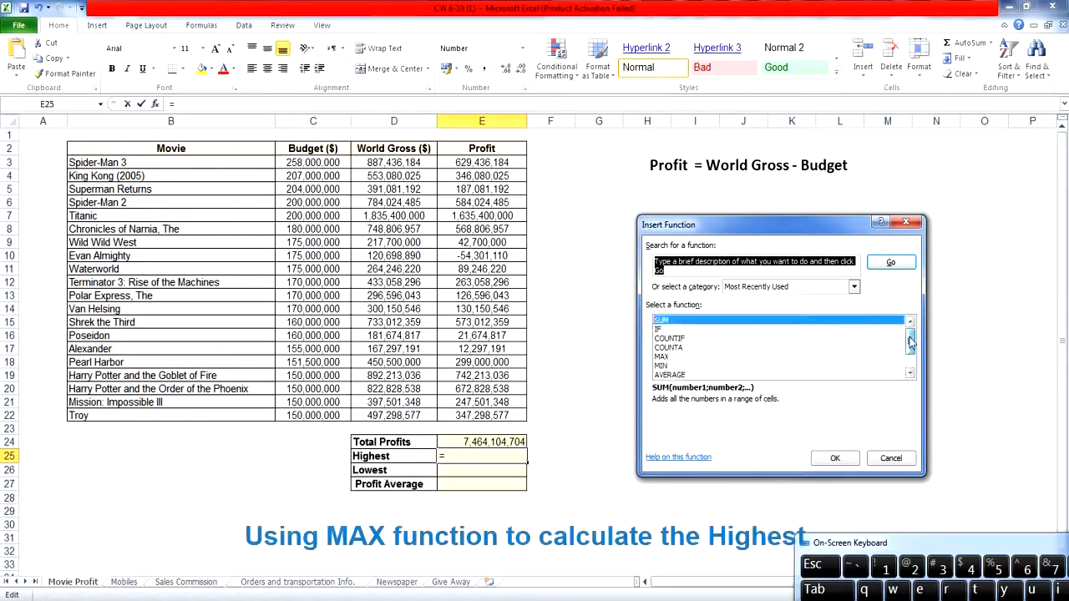
pyautogui.click(680, 357)
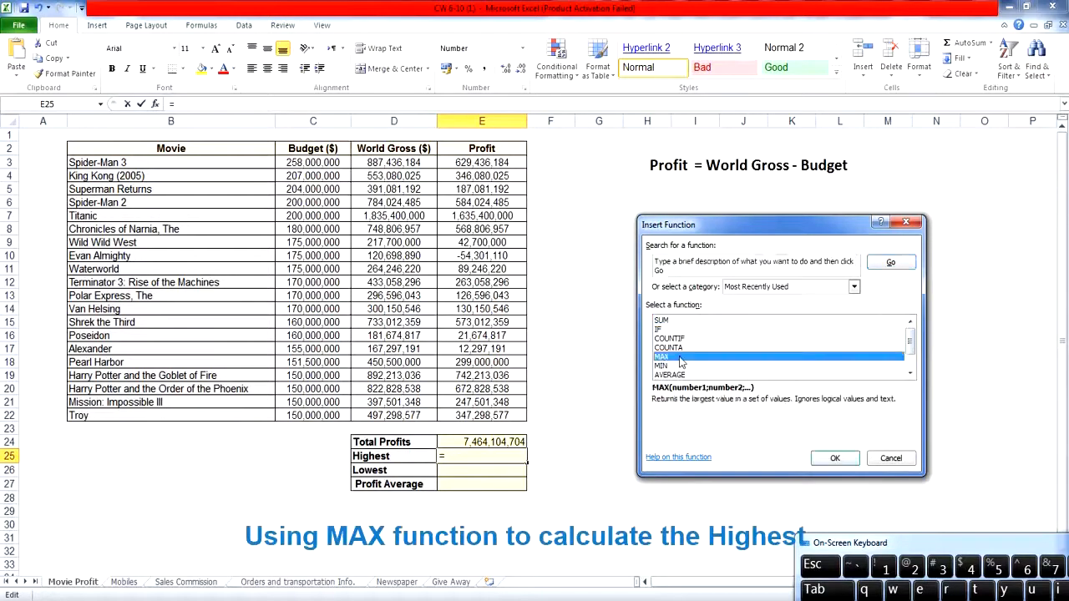
pyautogui.click(835, 457)
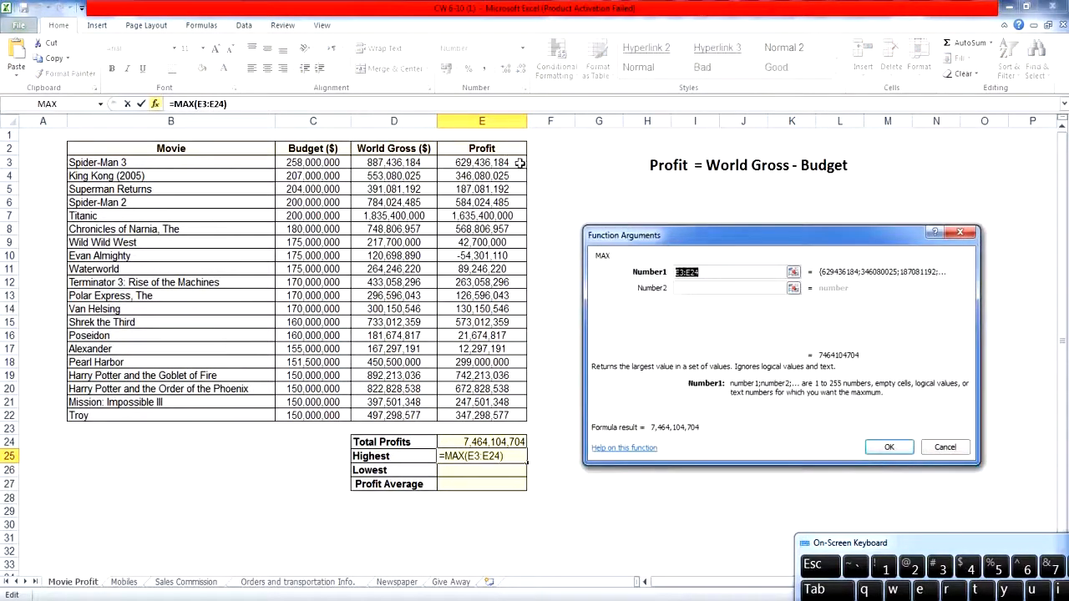
pyautogui.moveTo(506, 162); pyautogui.dragTo(504, 415)
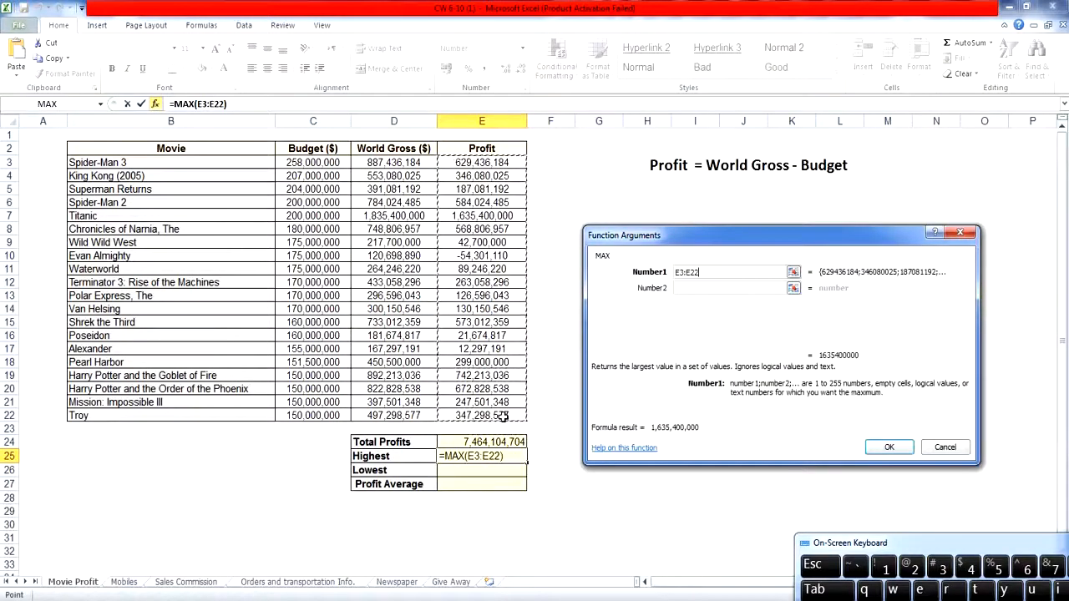
pyautogui.click(888, 449)
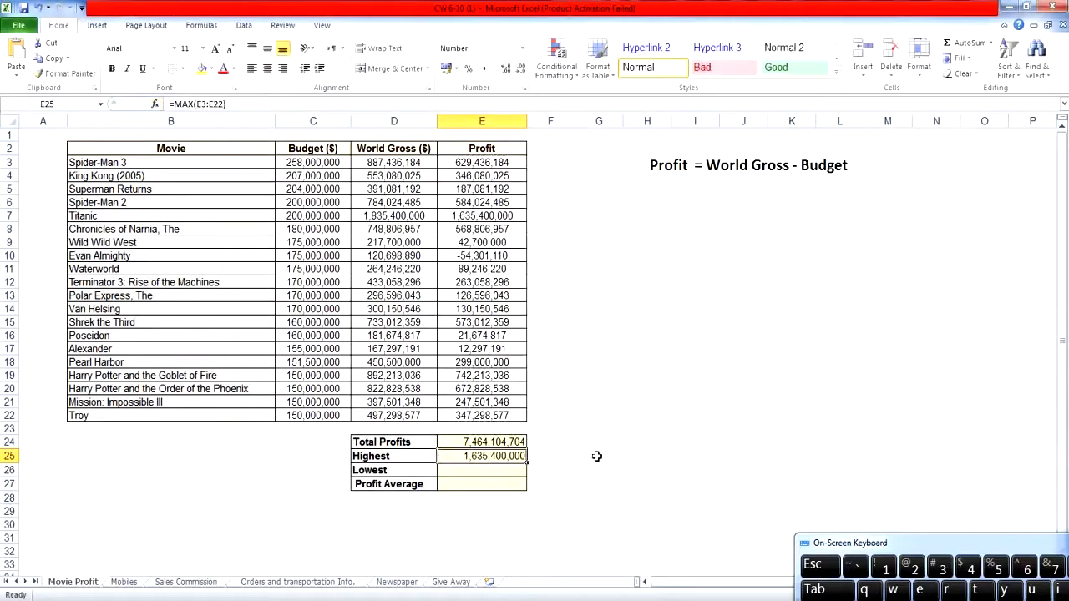
# Insert a MIN function over E3:E22 in the Lowest cell E26
pyautogui.click(484, 472)
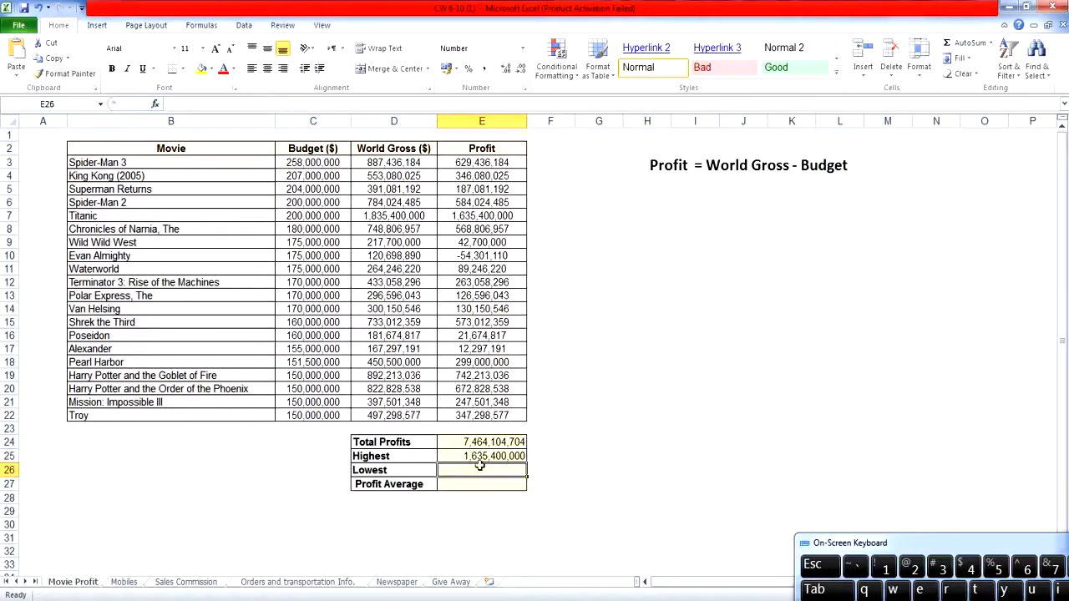
pyautogui.click(156, 105)
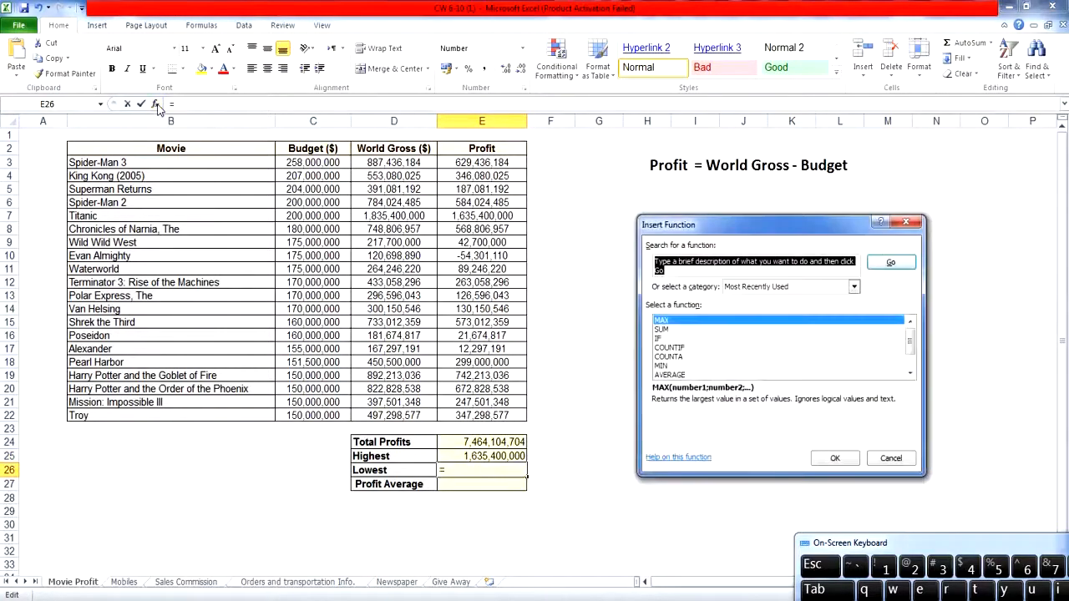
pyautogui.click(776, 366)
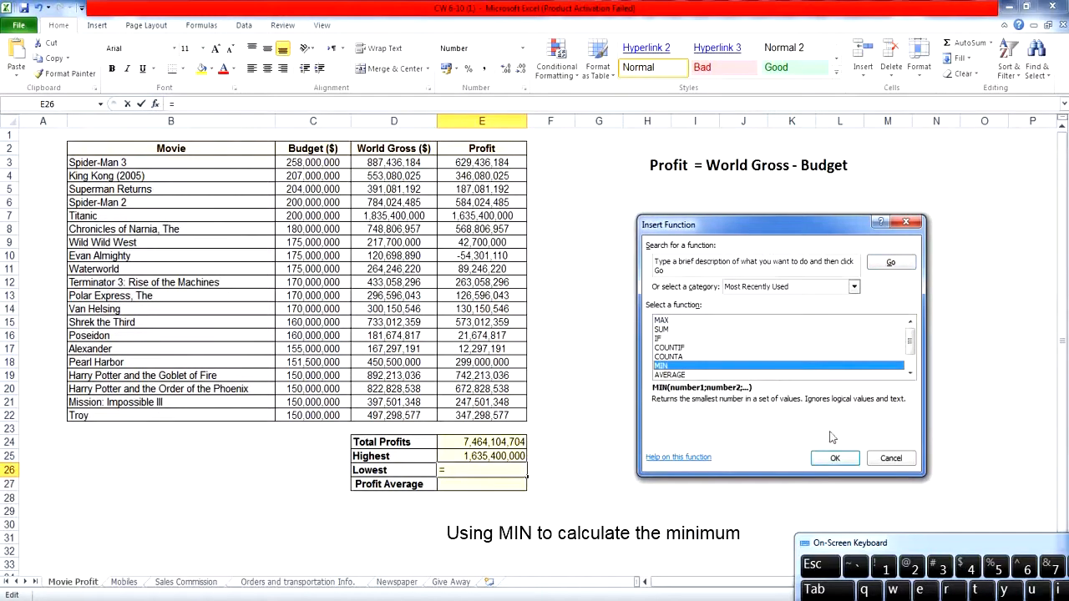
pyautogui.click(845, 459)
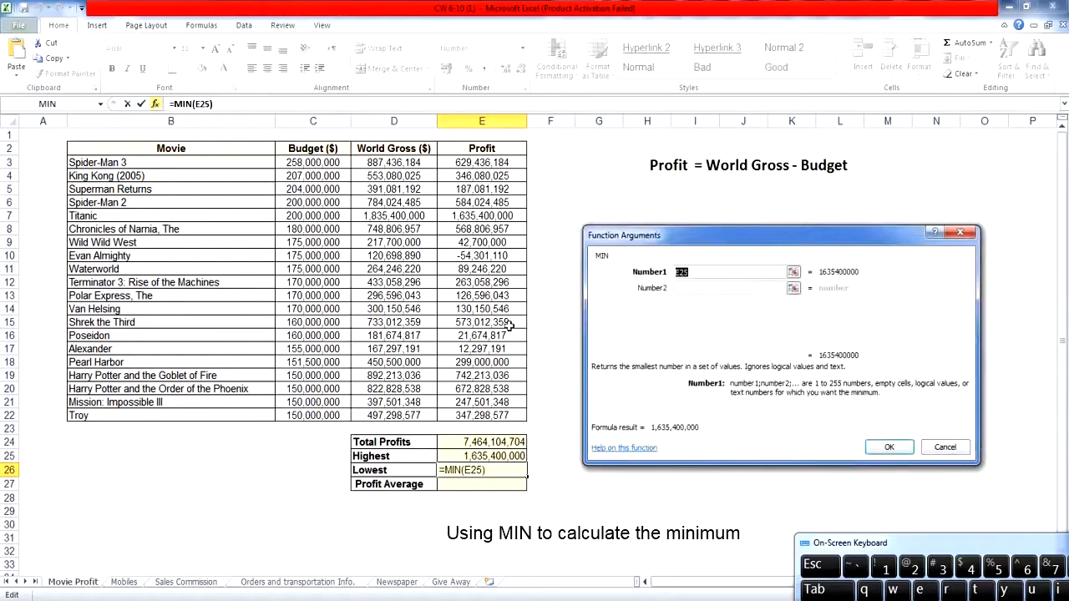
pyautogui.moveTo(513, 162); pyautogui.dragTo(511, 409)
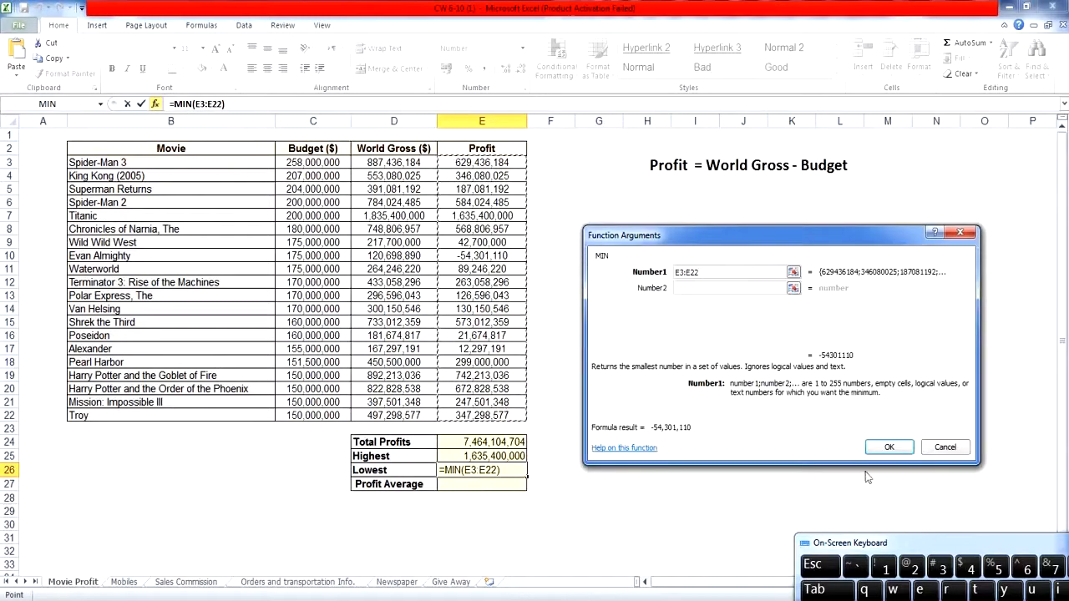
pyautogui.click(907, 449)
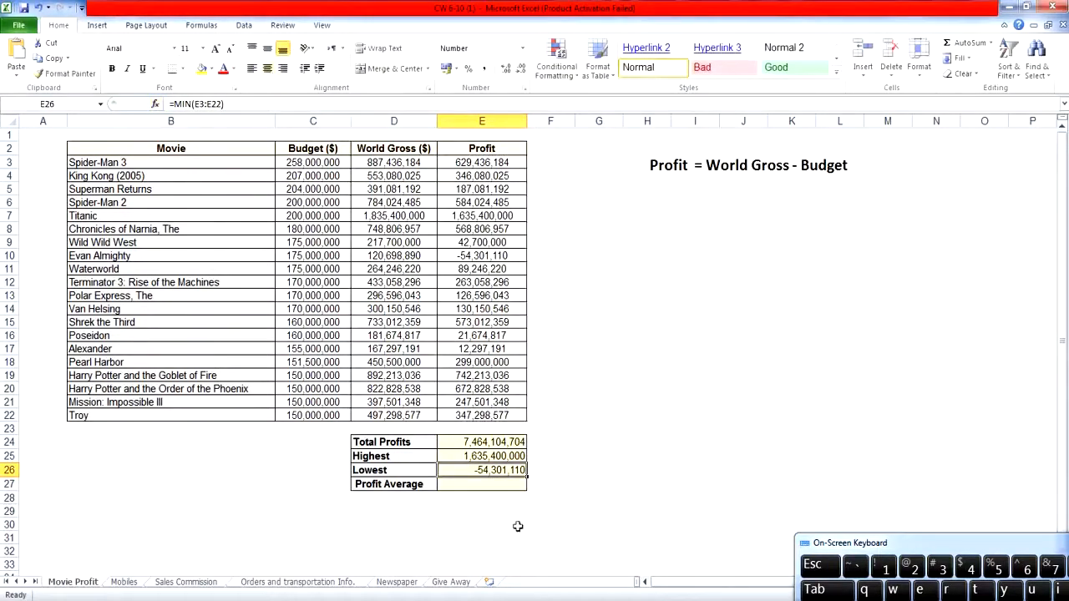
# Insert an AVERAGE function over E3:E22 in the Profit Average cell E27
pyautogui.click(457, 484)
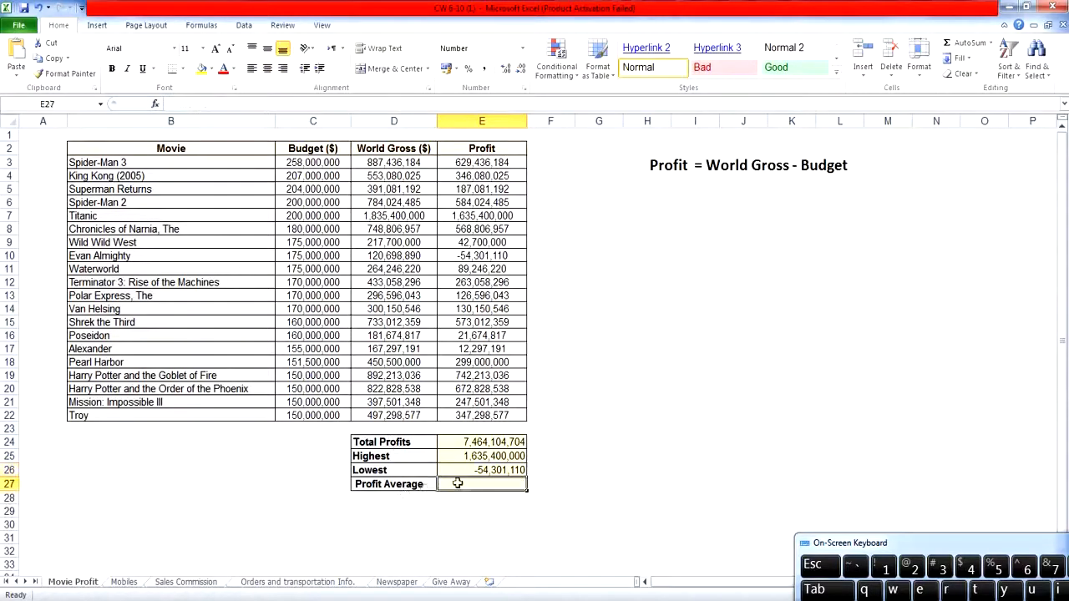
pyautogui.click(156, 104)
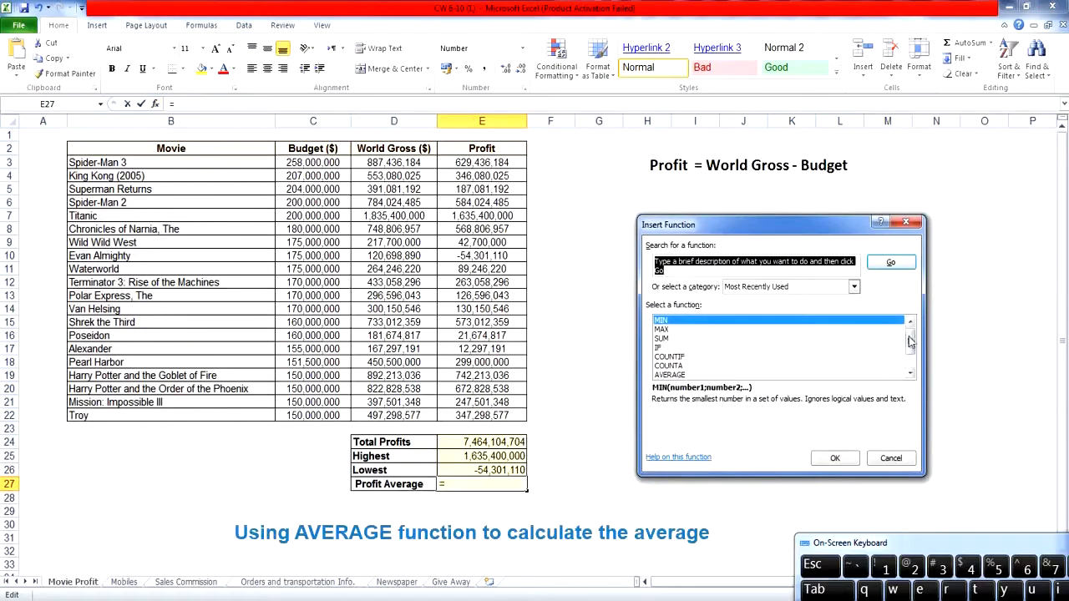
pyautogui.scroll(-1, 902, 344)
pyautogui.click(723, 356)
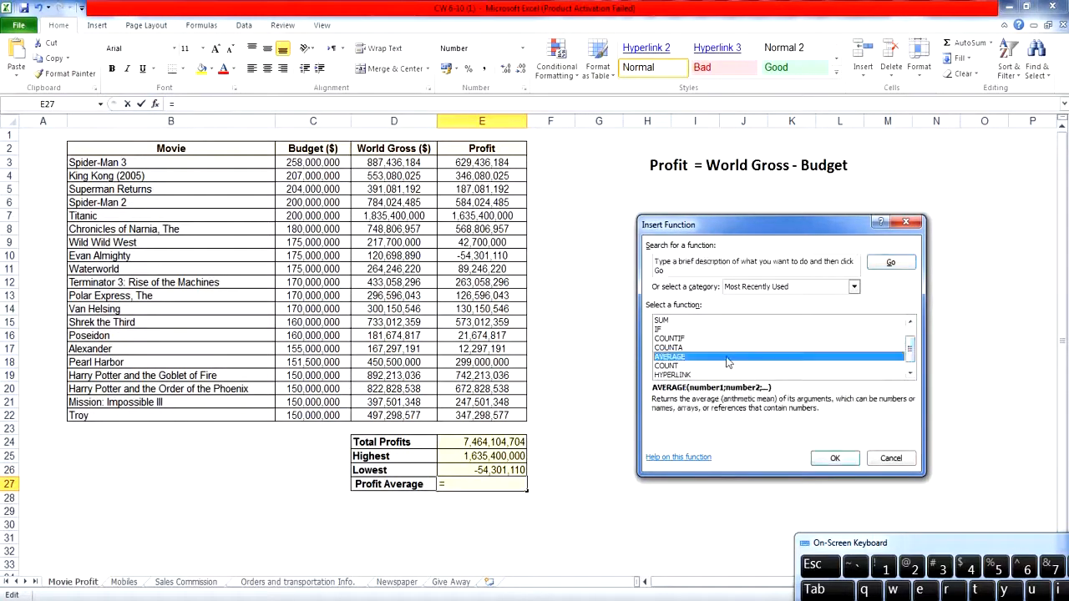
pyautogui.click(850, 458)
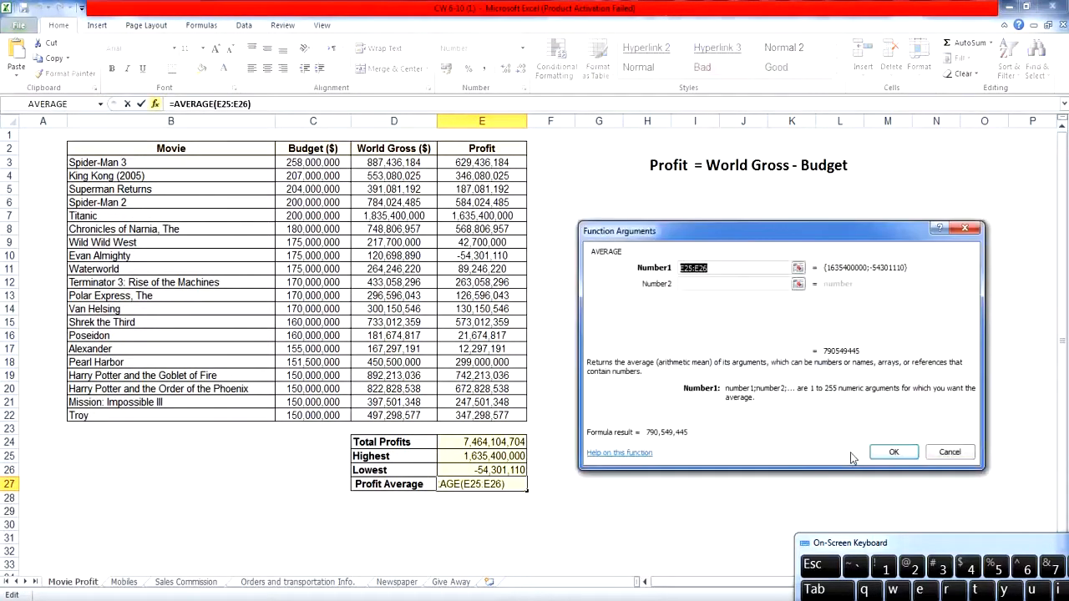
pyautogui.moveTo(503, 162); pyautogui.dragTo(504, 412)
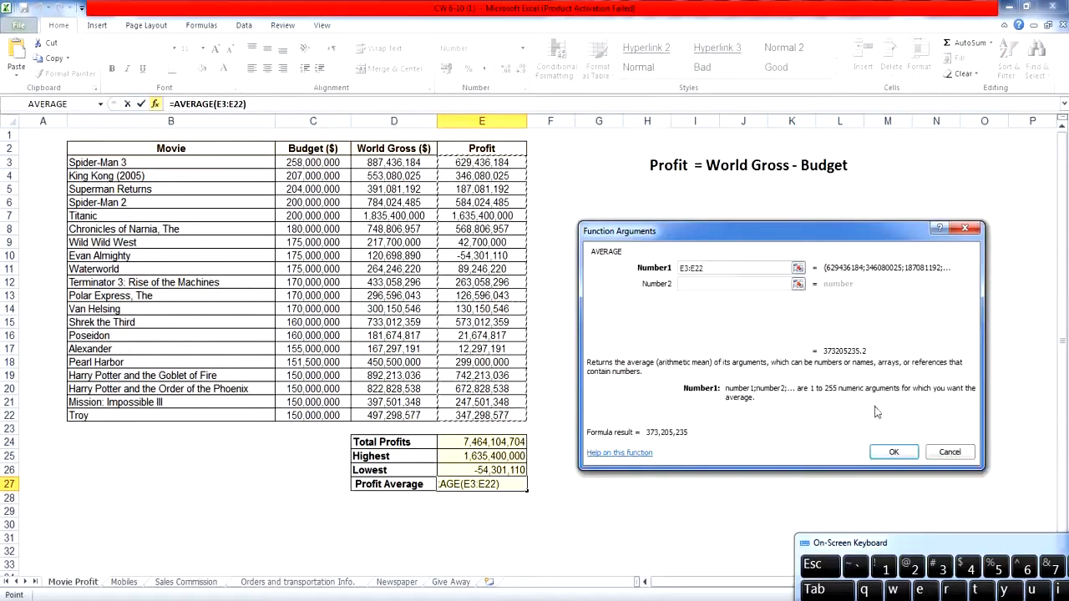
pyautogui.click(907, 454)
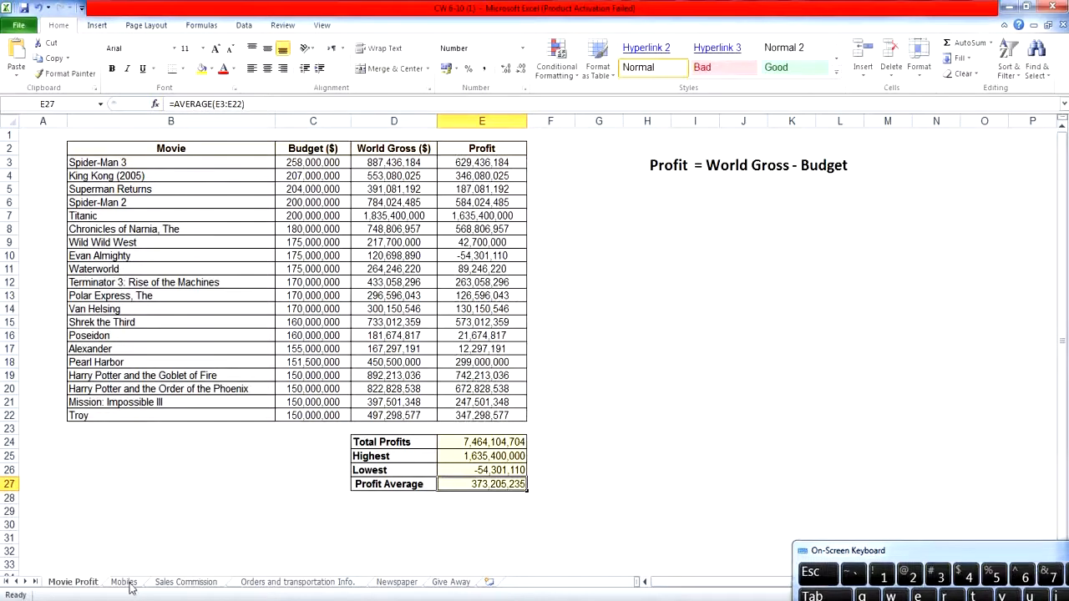
# On the Mobiles sheet, insert a centered SUM function over D5:I5 in the Total cell J5 and fill it down to J8
pyautogui.click(124, 582)
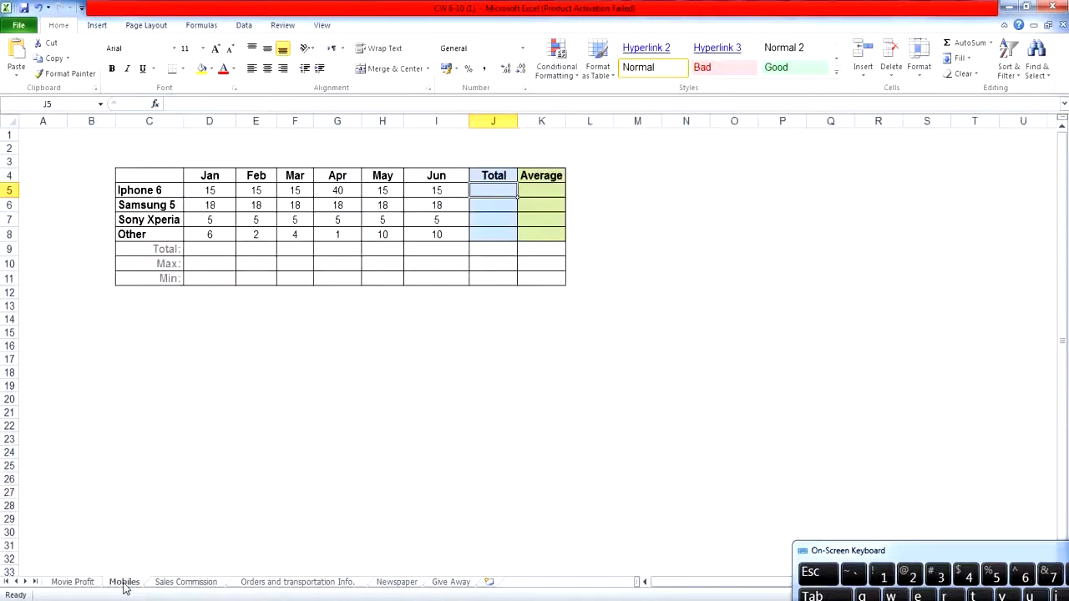
pyautogui.click(506, 174)
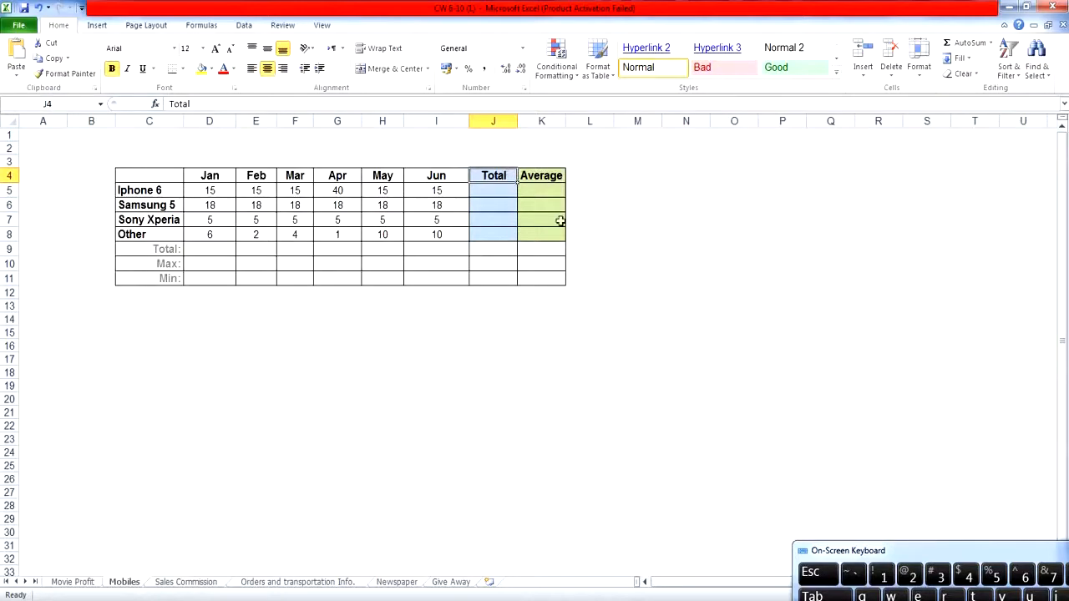
pyautogui.click(501, 191)
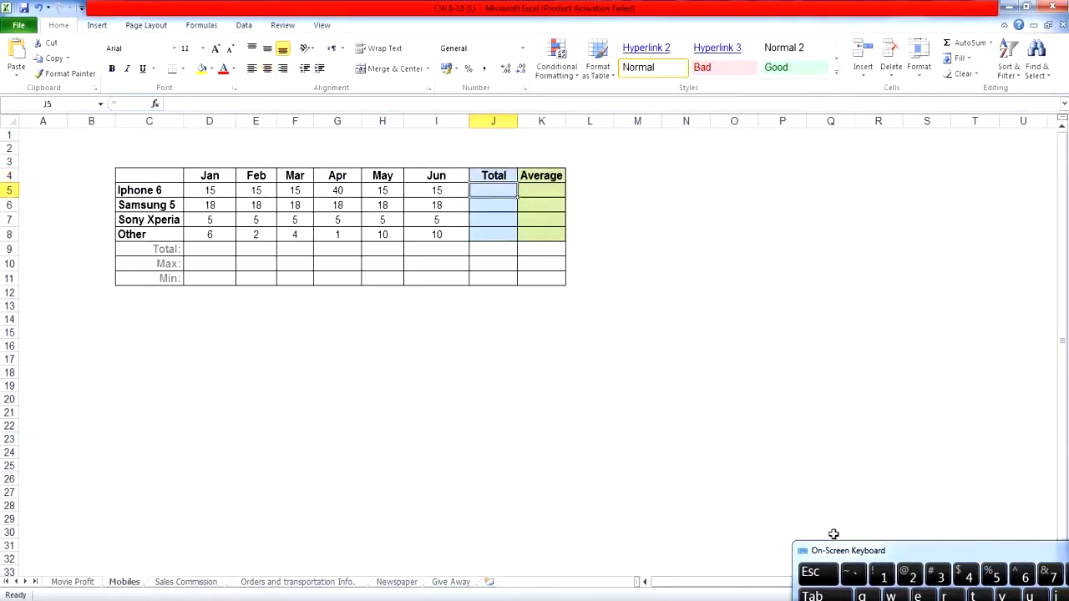
pyautogui.moveTo(835, 552); pyautogui.dragTo(730, 503)
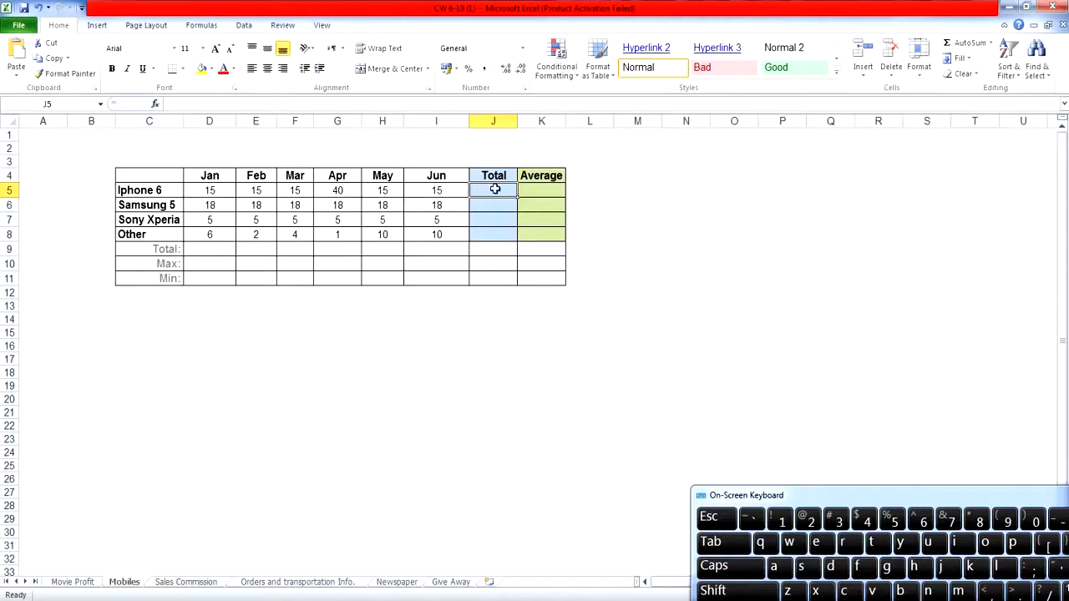
pyautogui.click(158, 103)
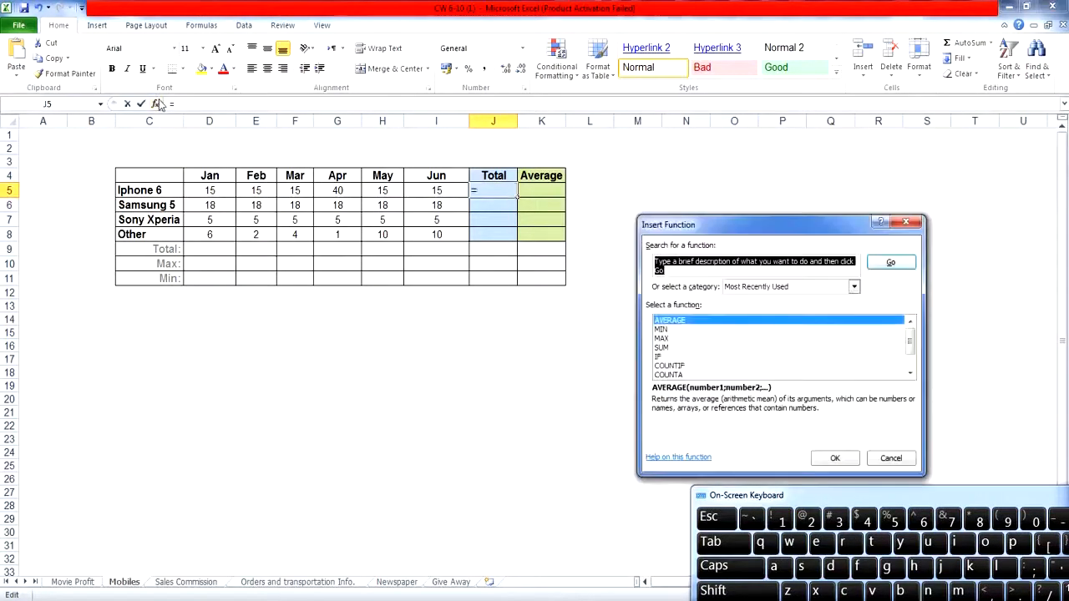
pyautogui.click(674, 349)
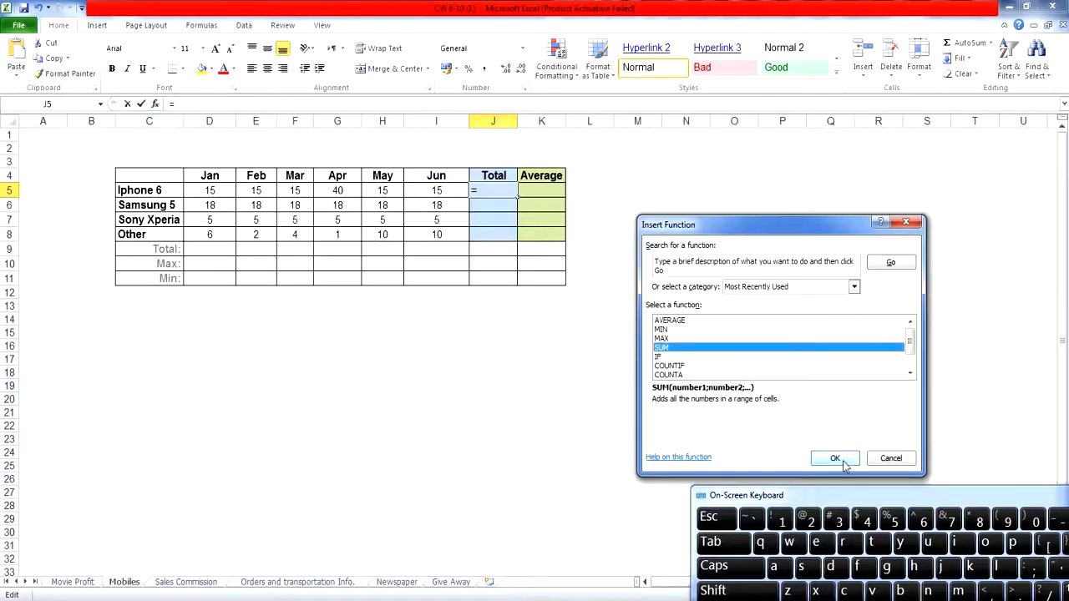
pyautogui.click(837, 461)
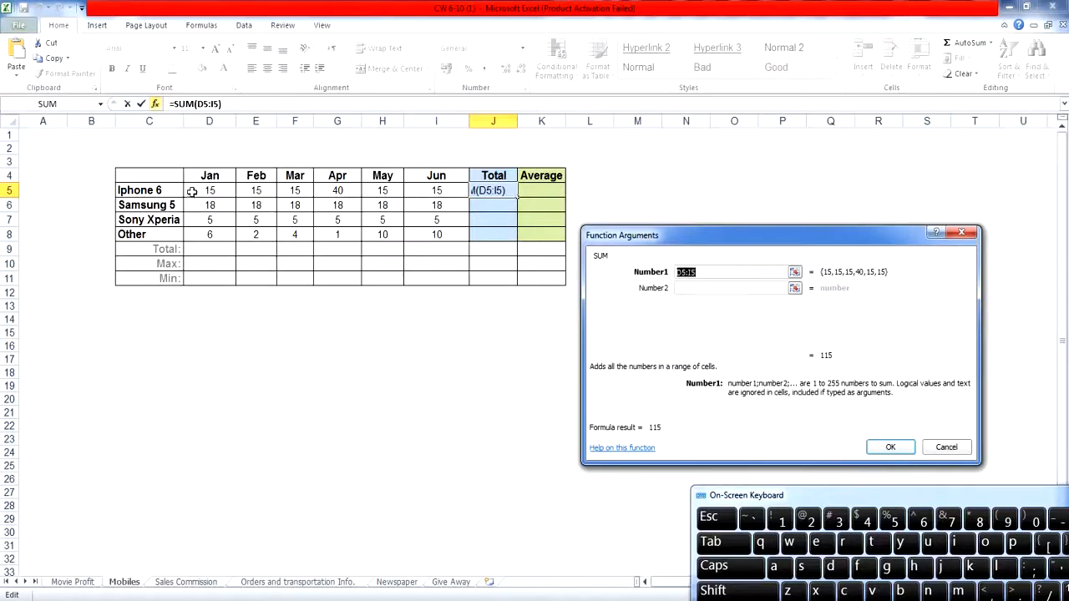
pyautogui.moveTo(191, 191); pyautogui.dragTo(455, 194)
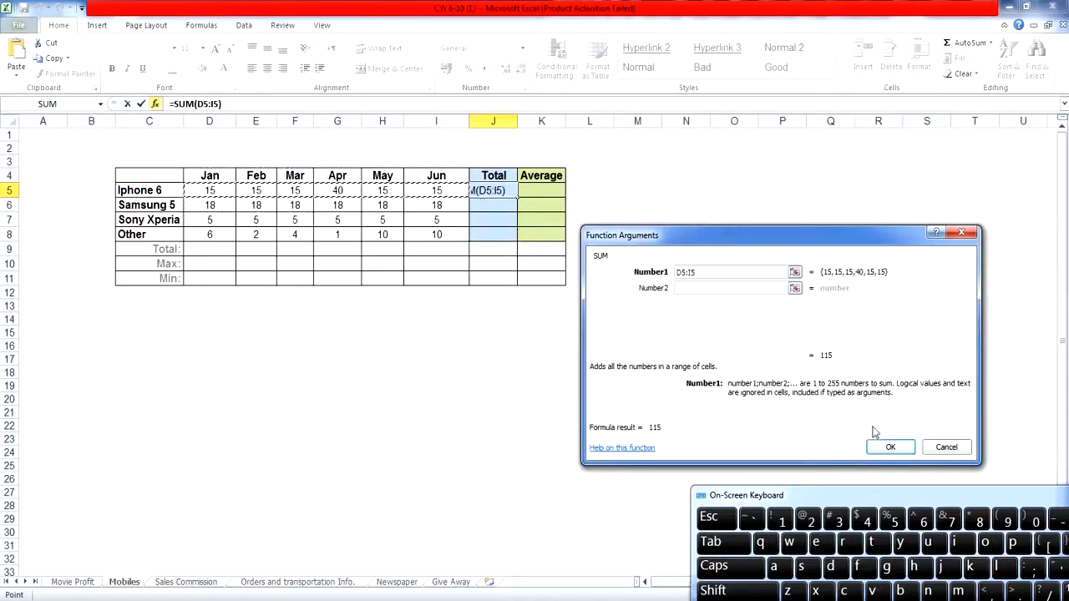
pyautogui.click(889, 448)
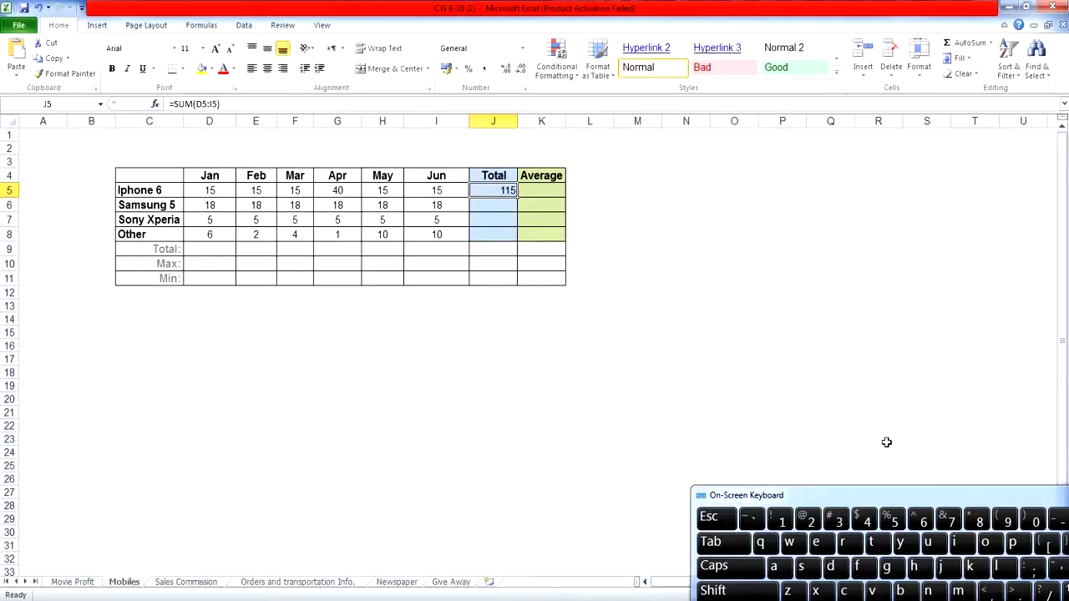
pyautogui.click(268, 68)
pyautogui.moveTo(516, 197); pyautogui.dragTo(514, 237)
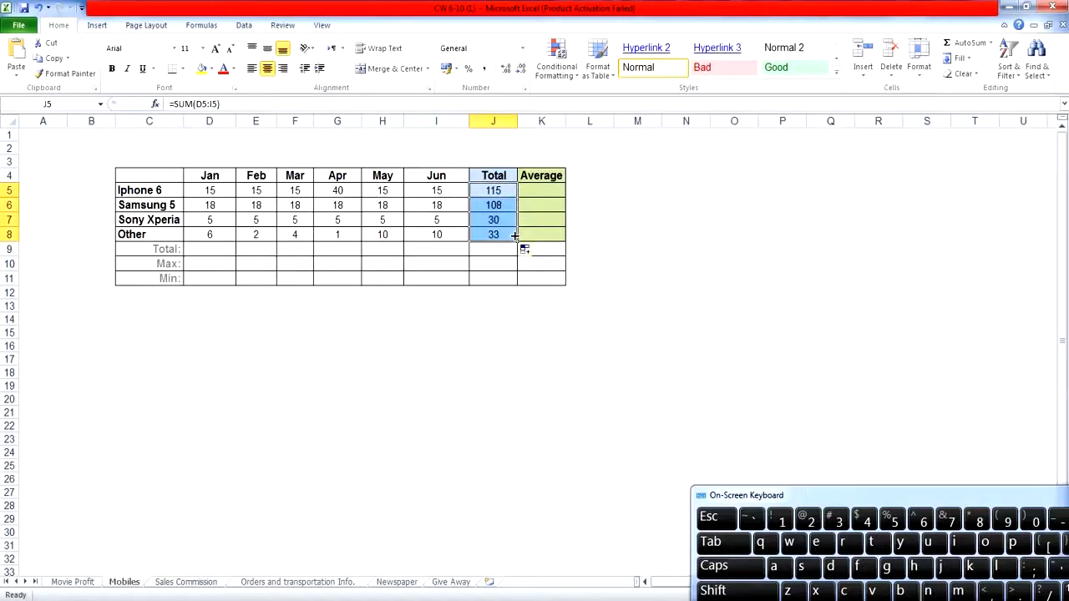
# Insert an AVERAGE function over D5:I5 in the Average cell K5 and fill it down to K8
pyautogui.click(540, 190)
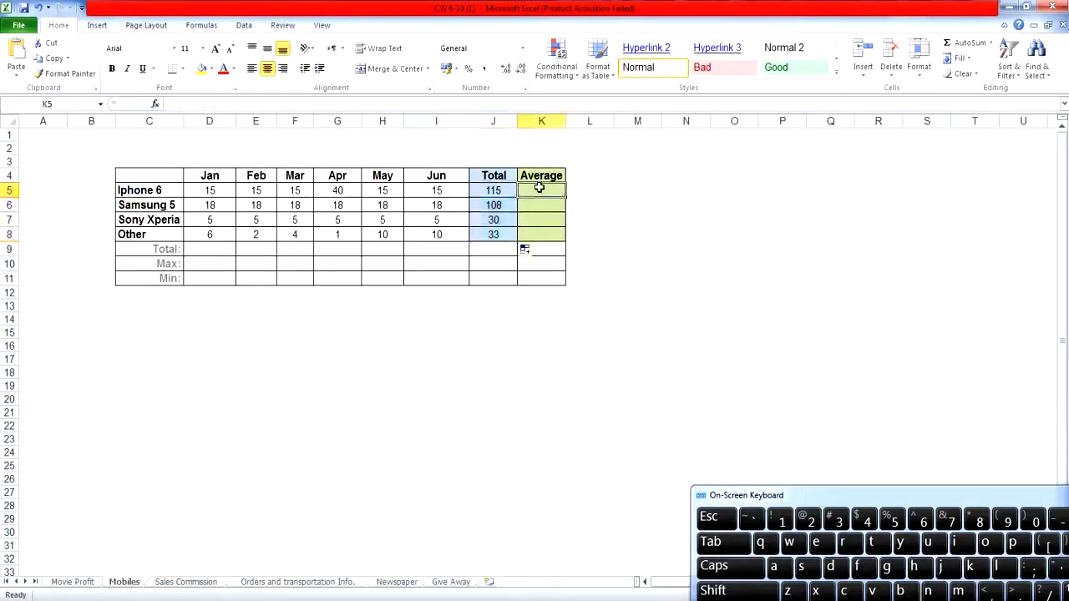
pyautogui.click(155, 103)
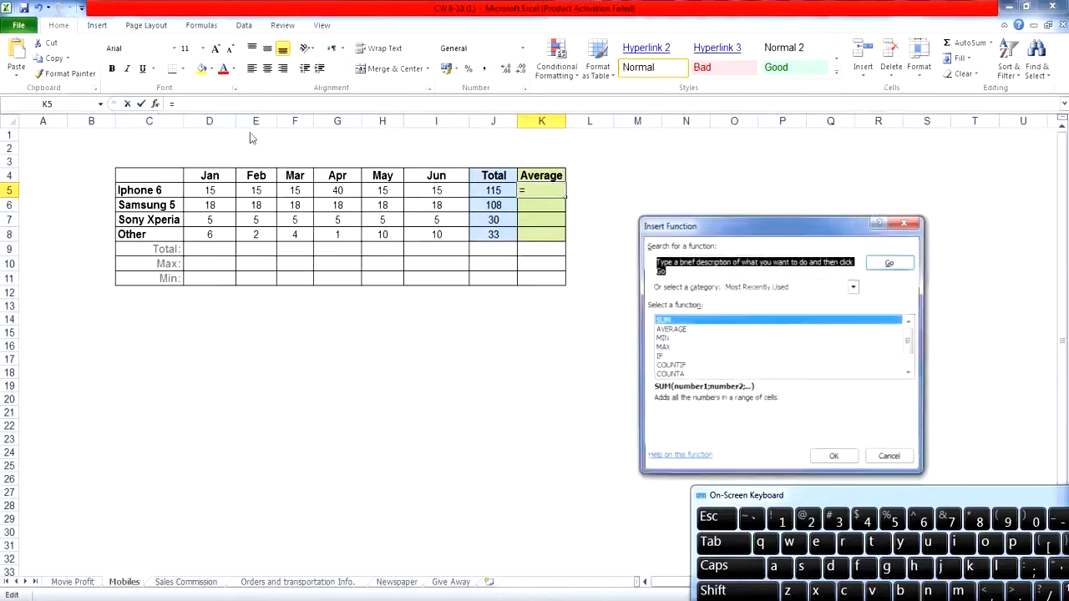
pyautogui.click(670, 329)
pyautogui.click(831, 458)
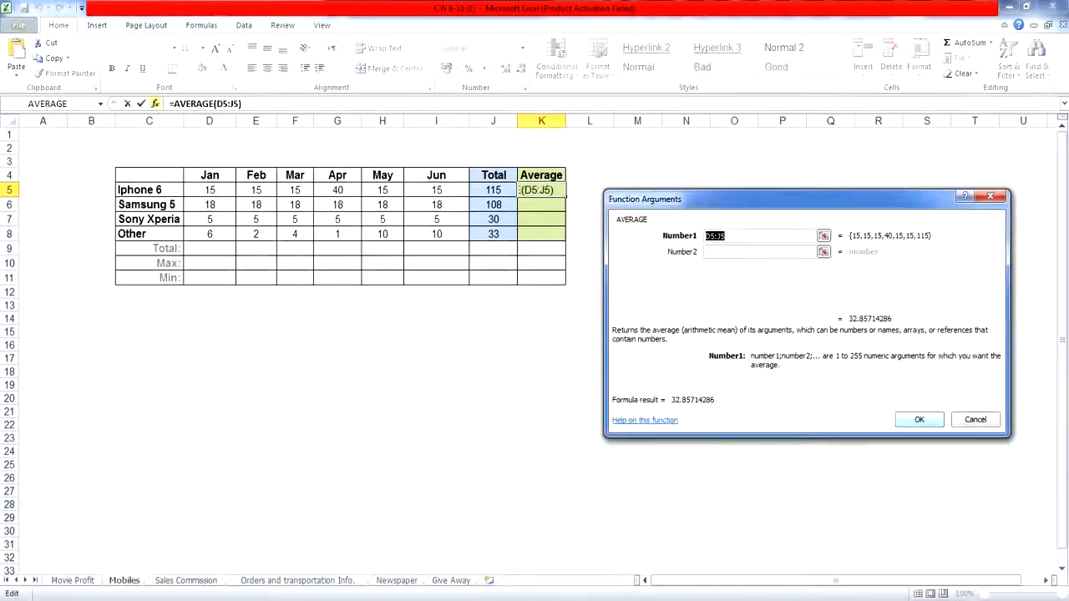
pyautogui.click(775, 238)
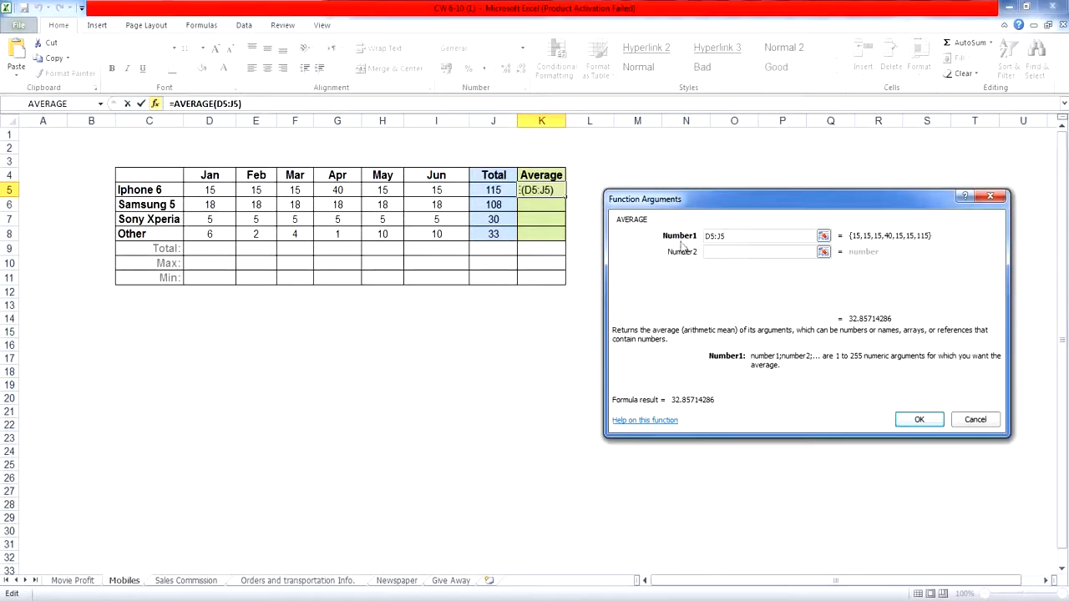
pyautogui.moveTo(738, 236); pyautogui.dragTo(692, 242)
pyautogui.moveTo(225, 191); pyautogui.dragTo(428, 194)
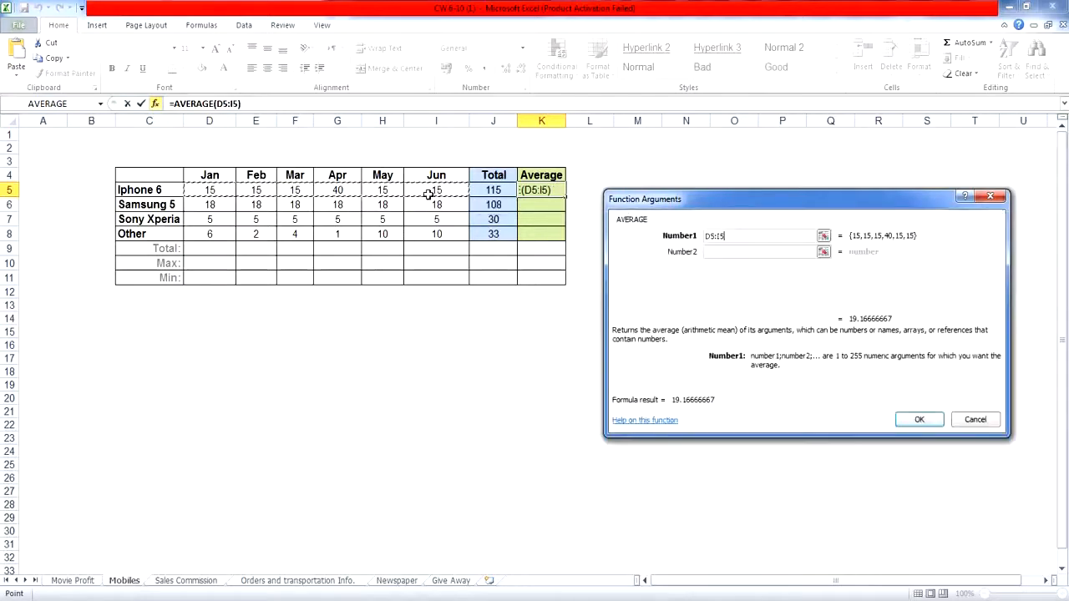
pyautogui.click(922, 421)
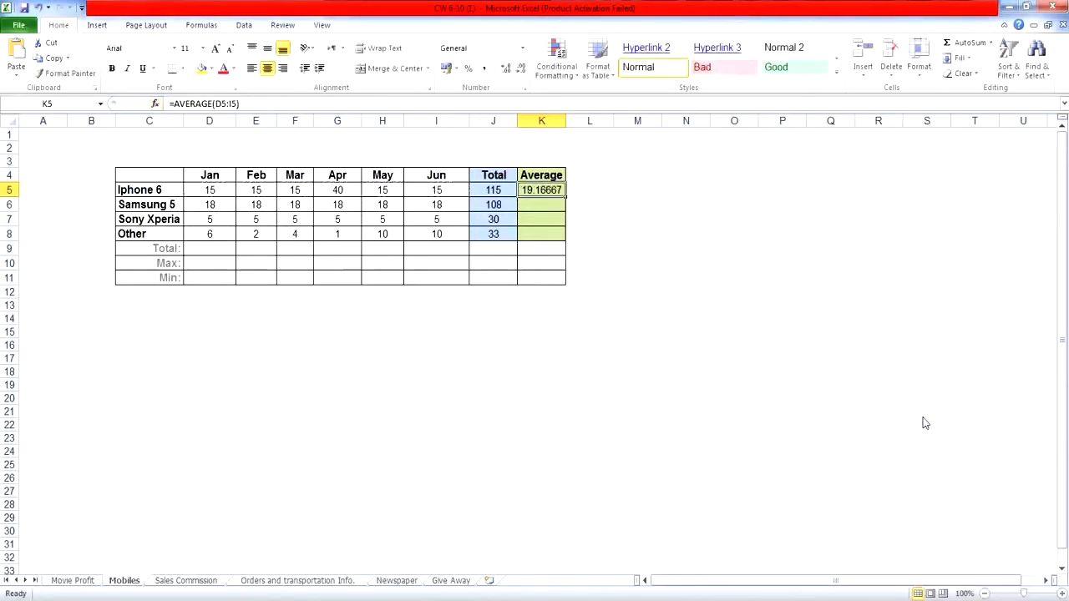
pyautogui.moveTo(566, 195); pyautogui.dragTo(567, 238)
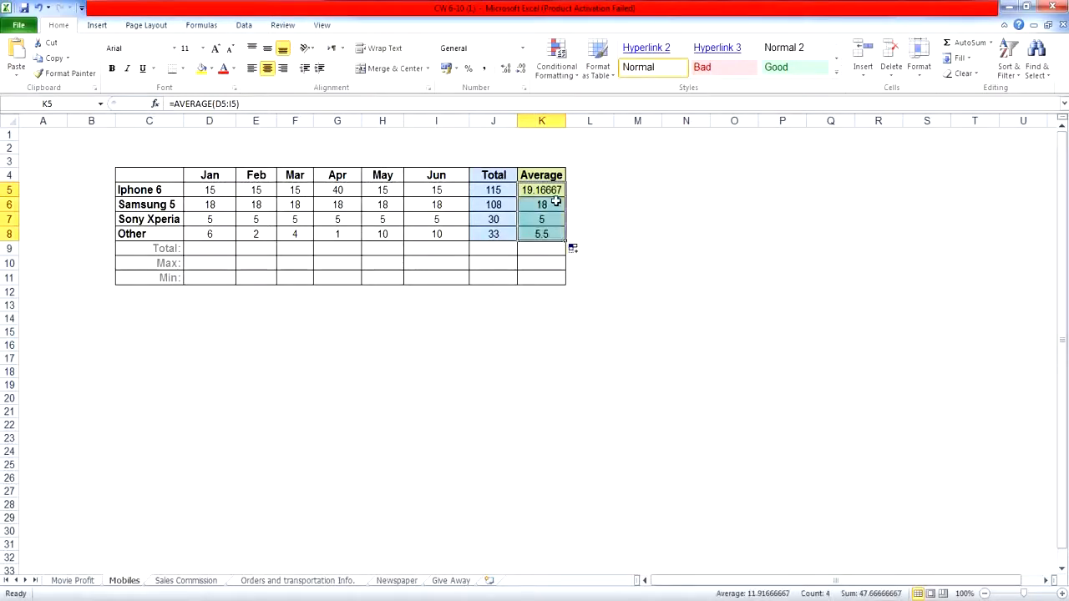
# Check the cell references of the copied AVERAGE formulas in K6 and K8
pyautogui.click(554, 207)
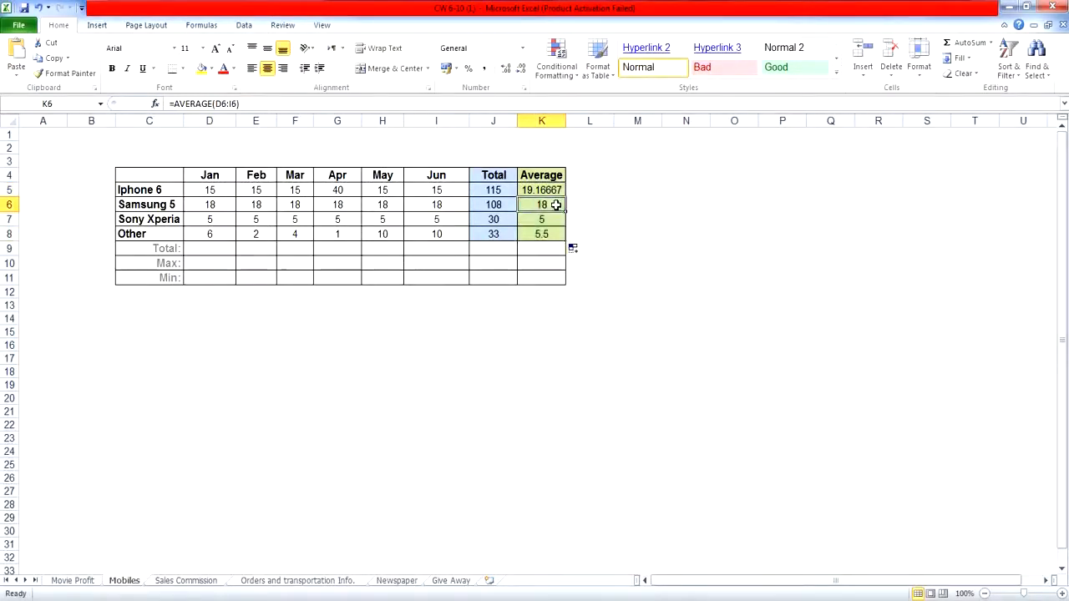
pyautogui.doubleClick(556, 205)
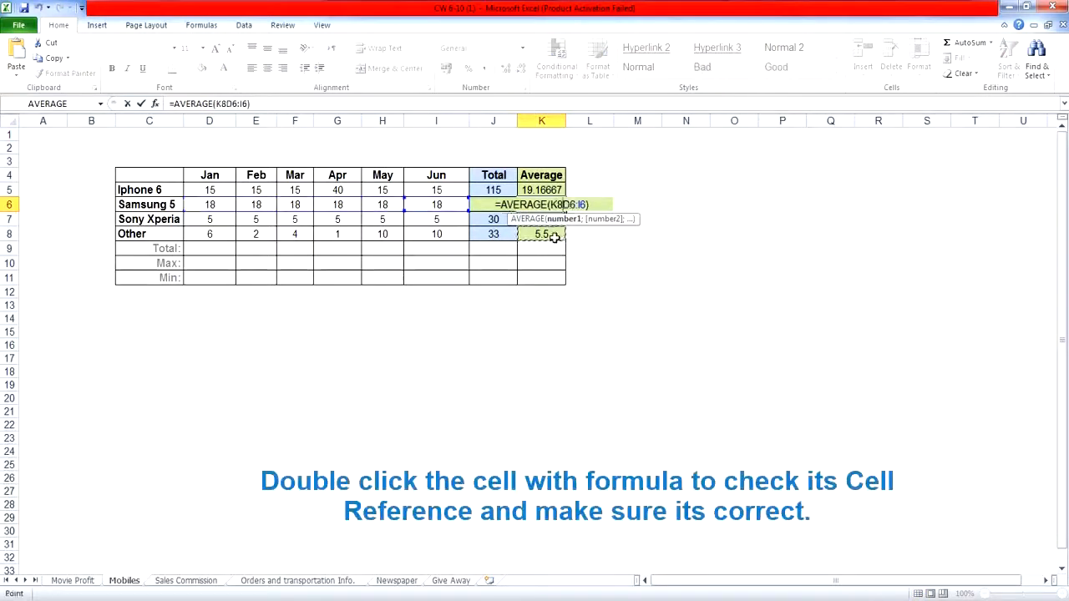
pyautogui.press('Escape')
pyautogui.click(553, 235)
pyautogui.doubleClick(554, 235)
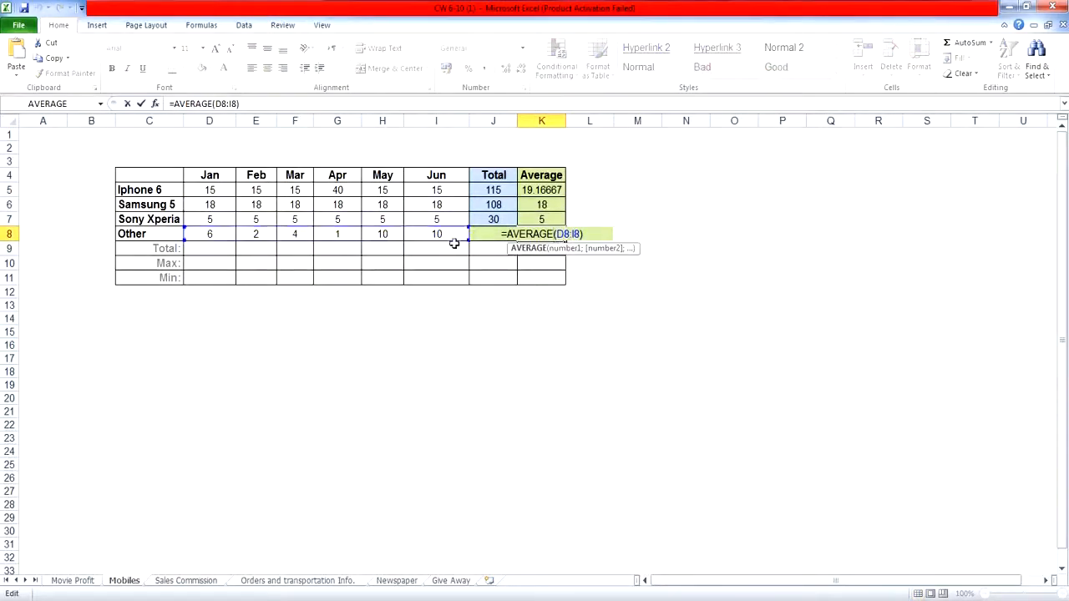
pyautogui.hotkey('ctrl', 'Return')
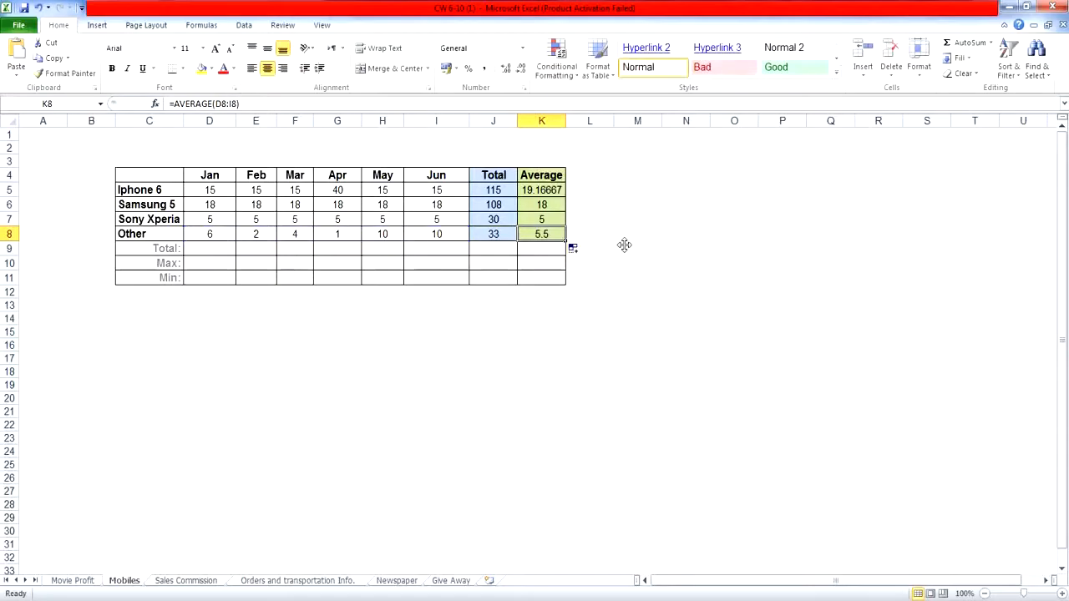
# Reduce the Iphone 6 average in K5 to zero decimal places
pyautogui.click(550, 191)
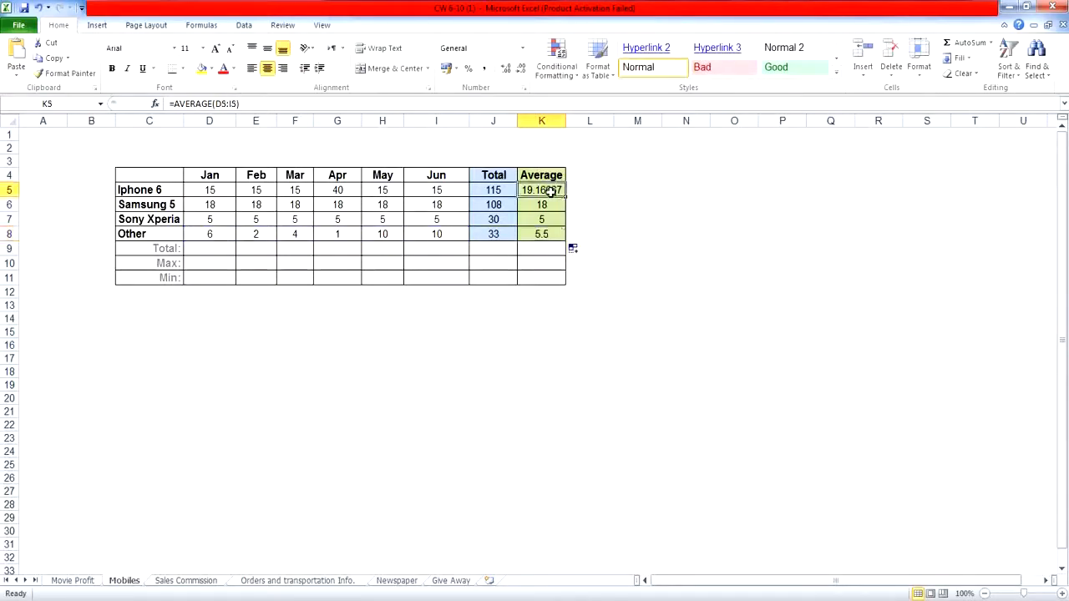
pyautogui.click(520, 70)
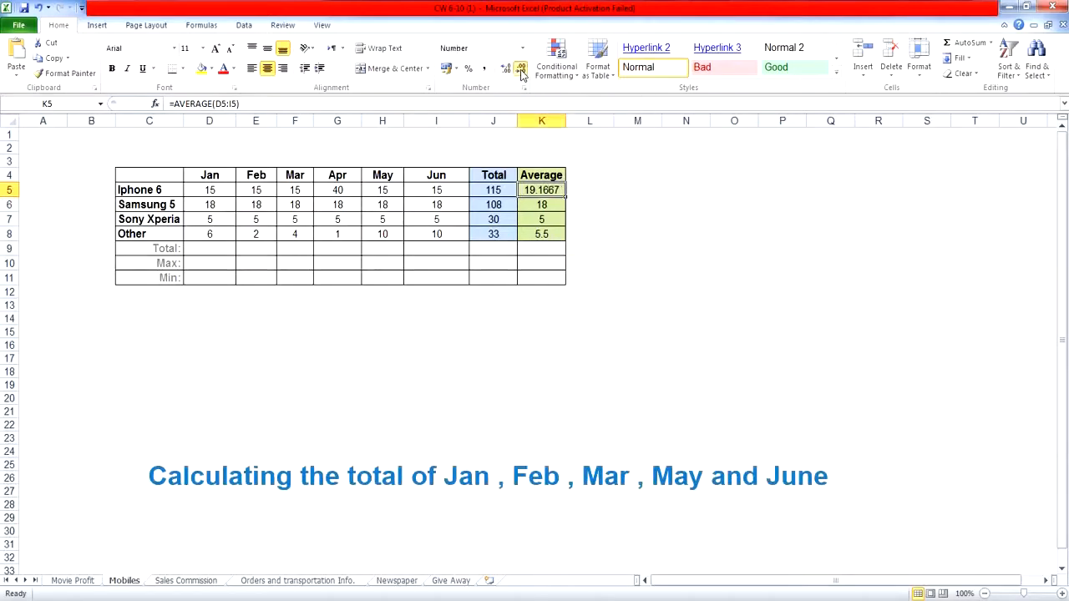
pyautogui.click(520, 70)
pyautogui.click(521, 70)
pyautogui.click(520, 71)
pyautogui.click(520, 70)
pyautogui.click(706, 316)
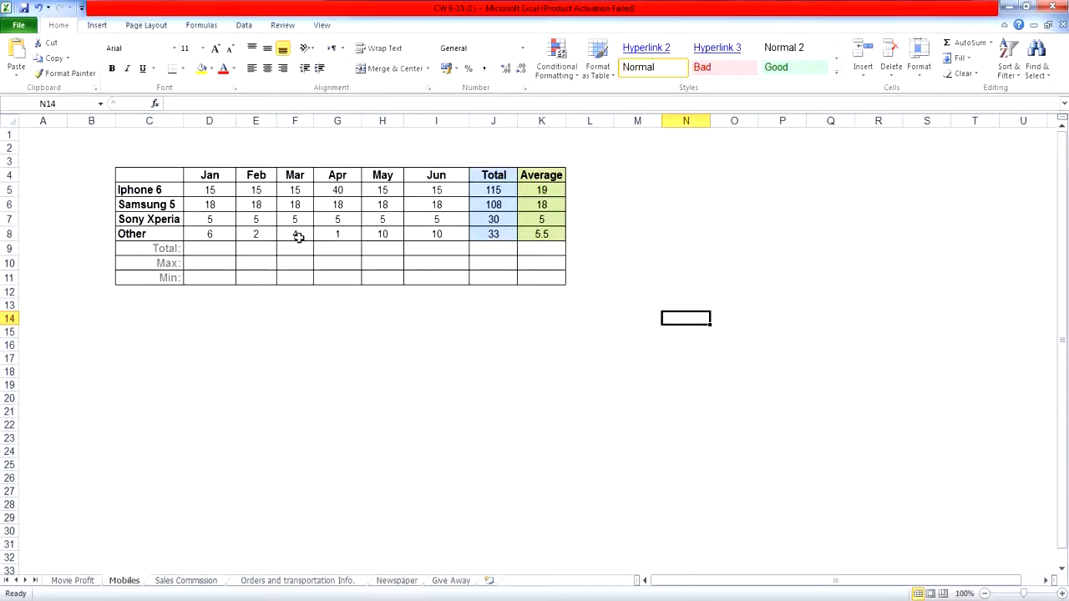
# Insert a centered SUM function over D5:D8 in the January Total cell D9 and fill it across to I9
pyautogui.click(233, 250)
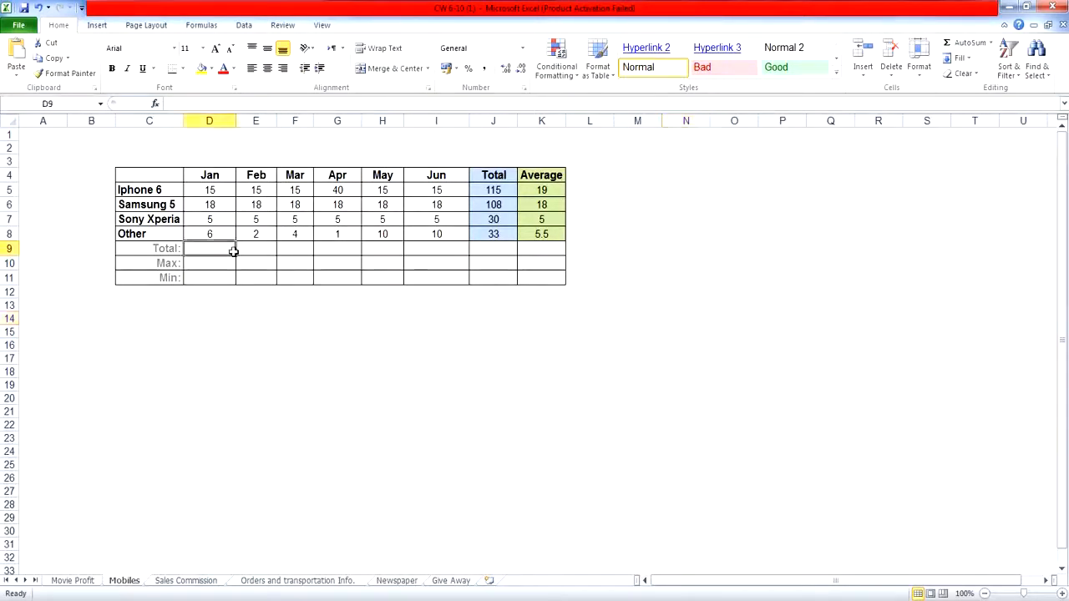
pyautogui.click(155, 105)
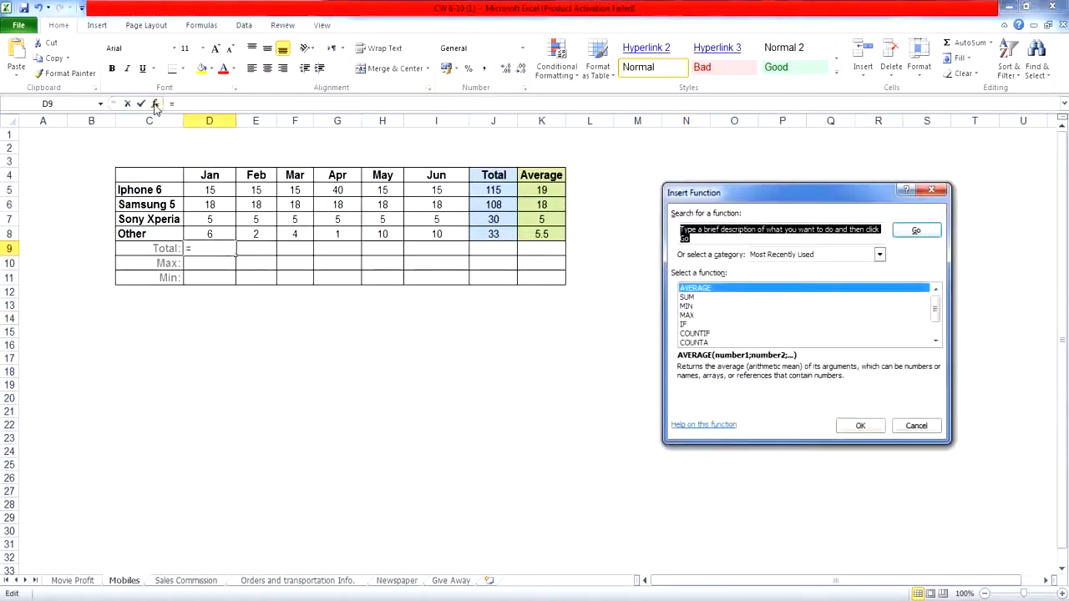
pyautogui.click(716, 298)
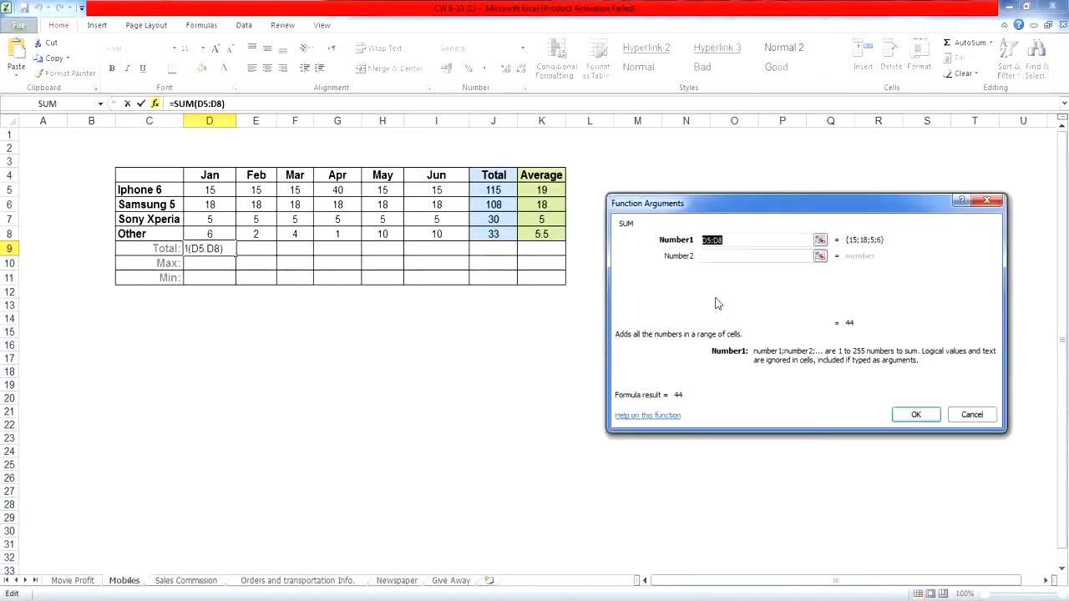
pyautogui.moveTo(209, 190); pyautogui.dragTo(215, 236)
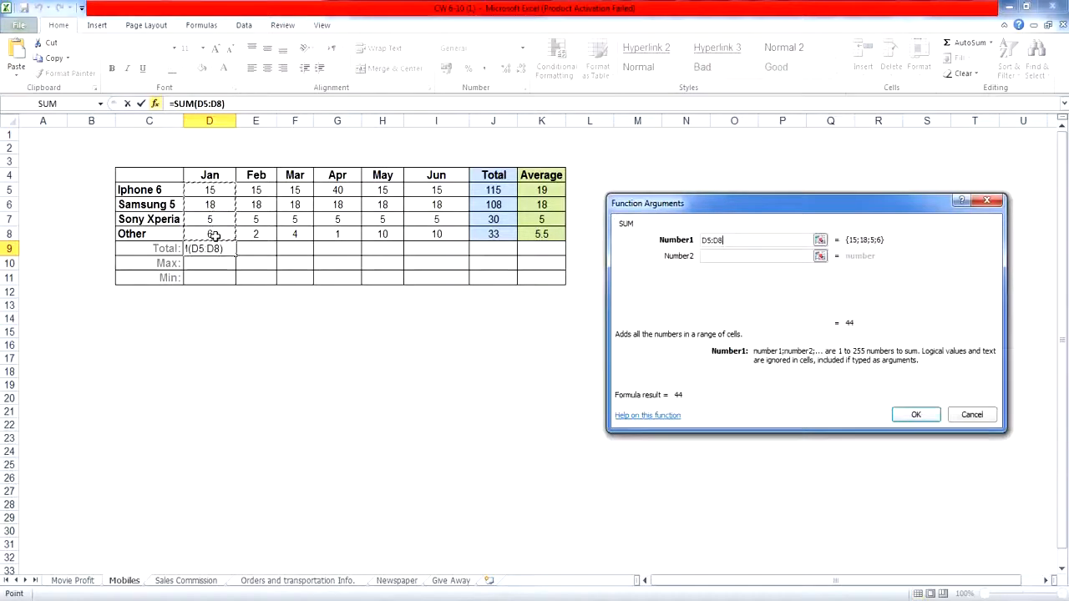
pyautogui.click(934, 420)
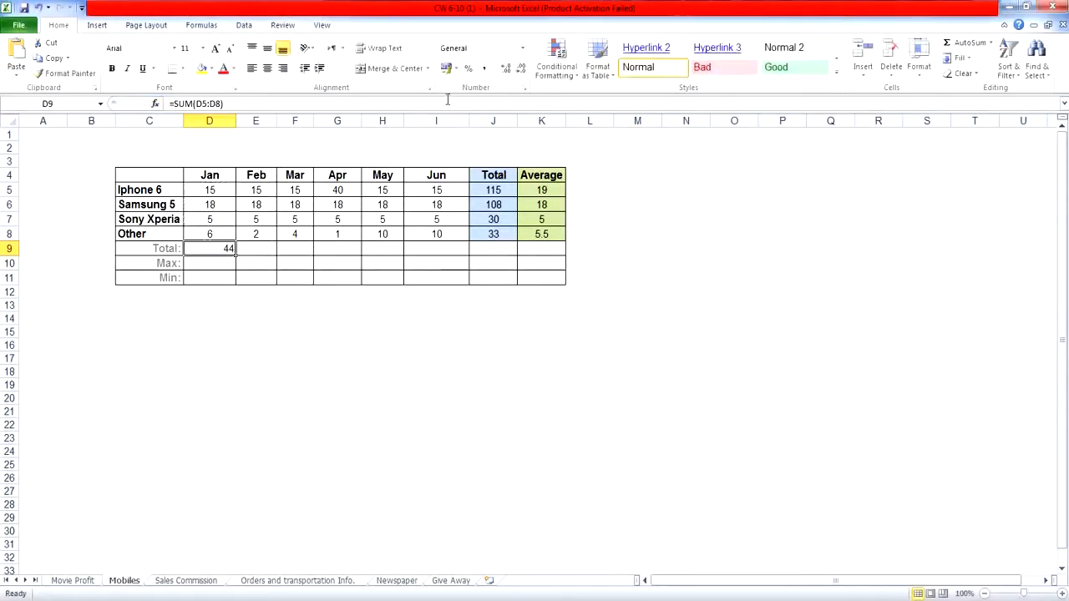
pyautogui.click(268, 68)
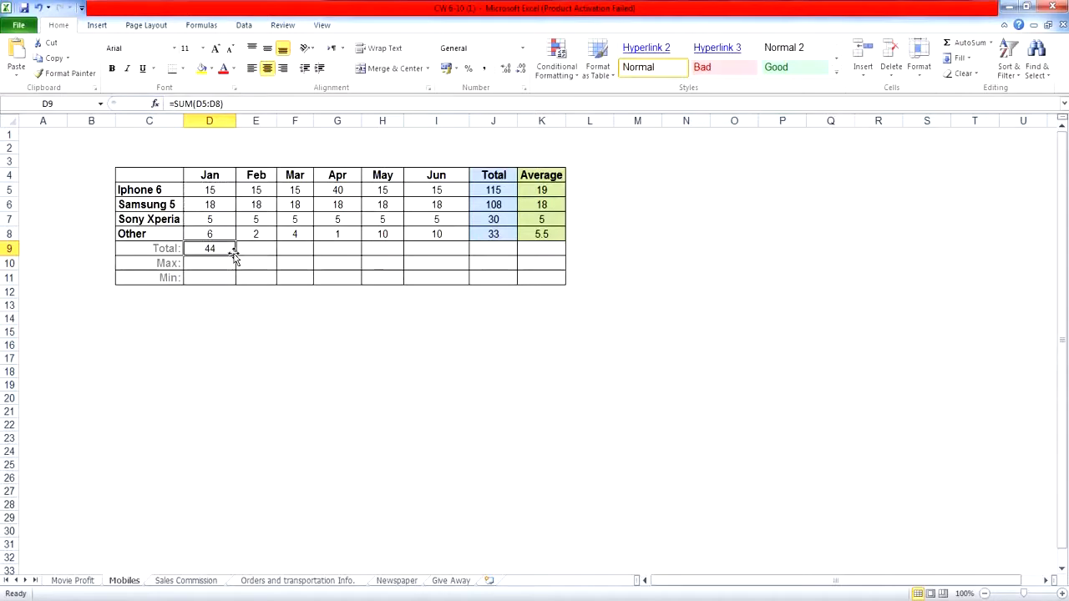
pyautogui.moveTo(237, 256); pyautogui.dragTo(456, 251)
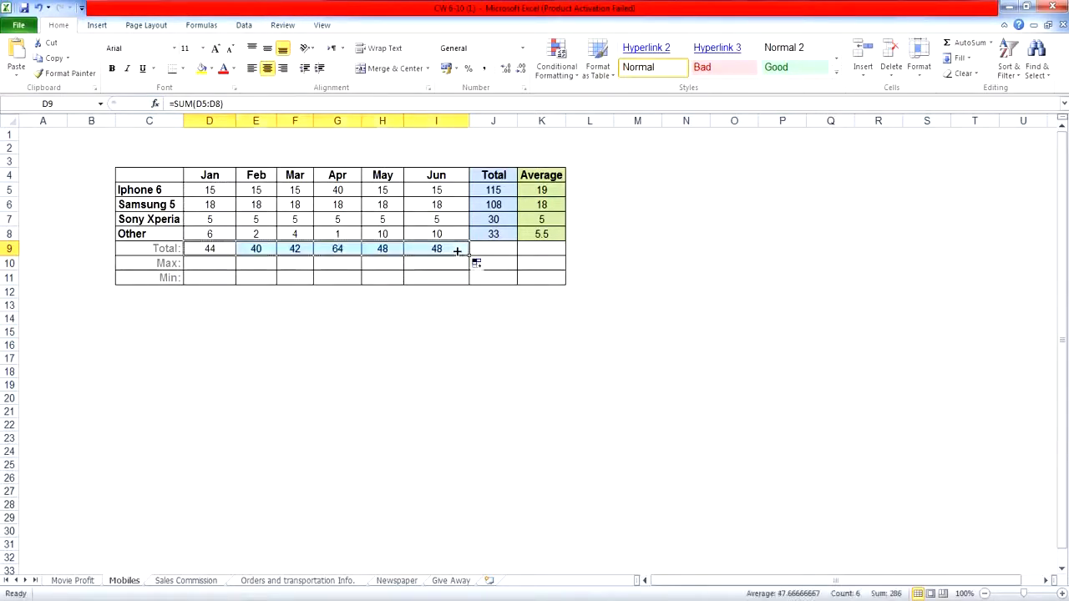
# Check the cell references of the copied SUM formulas in H9 and F9
pyautogui.click(372, 251)
pyautogui.doubleClick(373, 250)
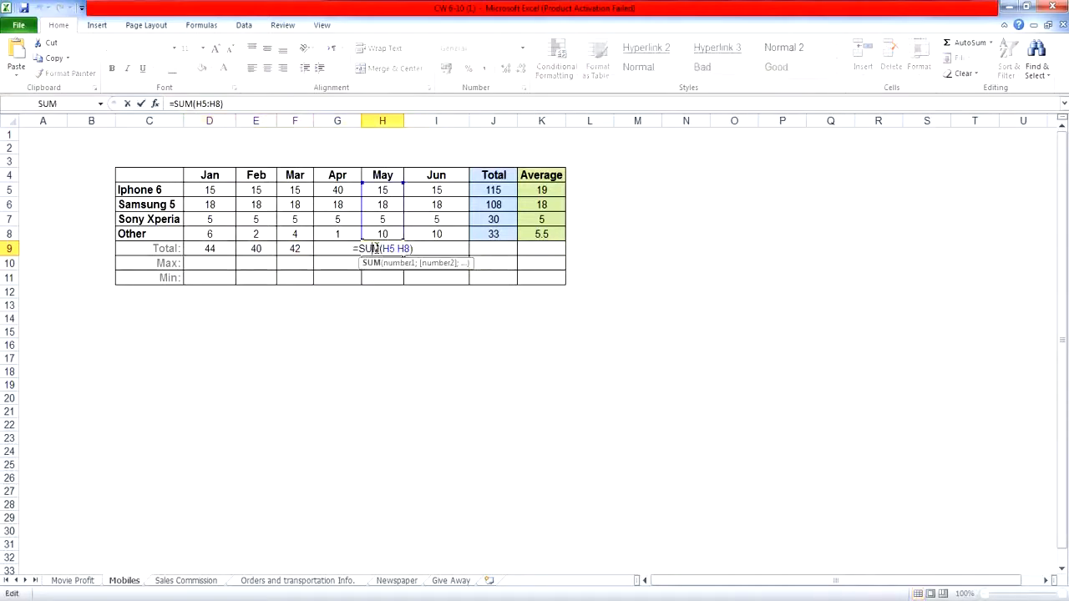
pyautogui.click(292, 249)
pyautogui.doubleClick(291, 248)
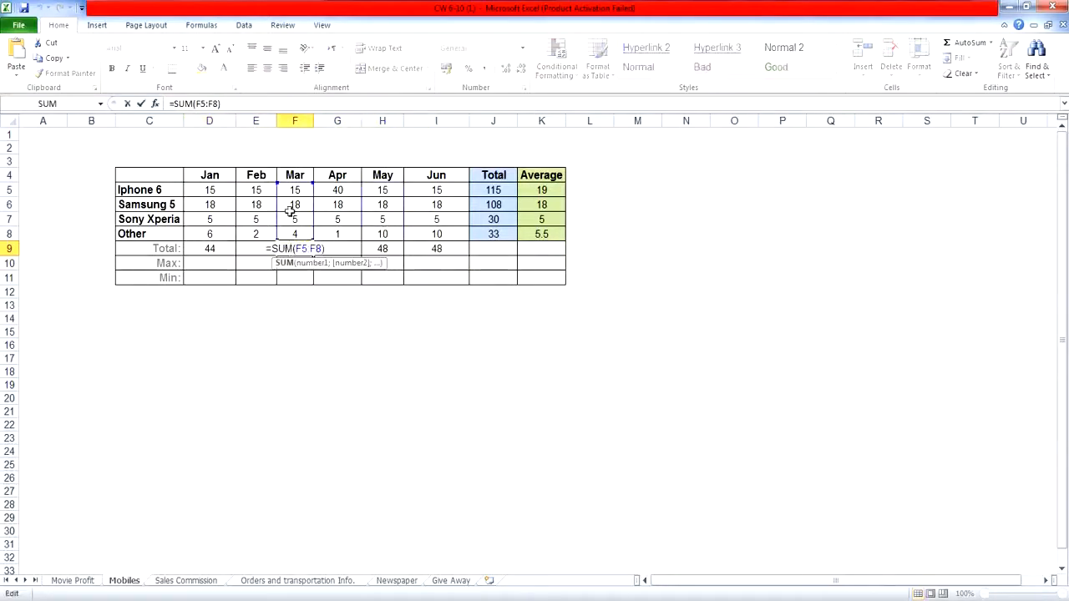
# Insert a centered MAX function over D5:D8 in the January Max cell D10 and fill it across to I10
pyautogui.click(213, 260)
pyautogui.click(155, 103)
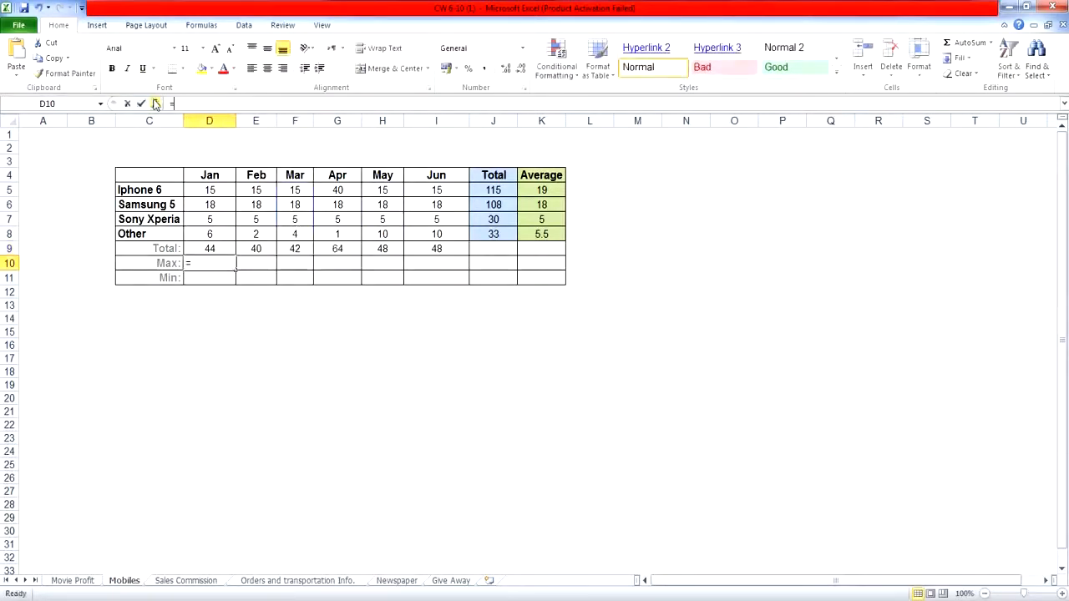
pyautogui.click(687, 315)
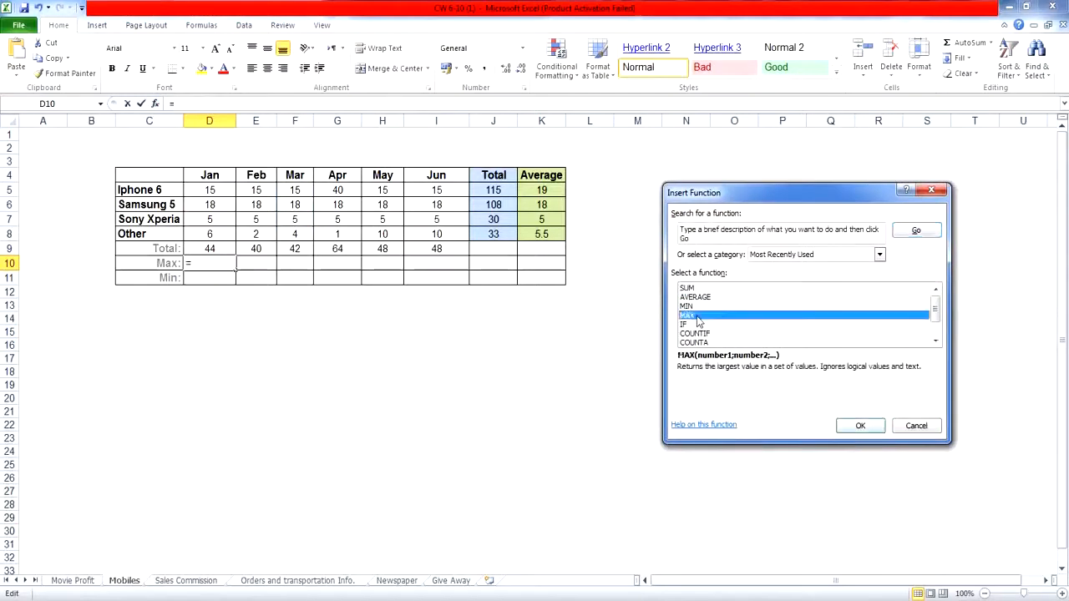
pyautogui.click(860, 425)
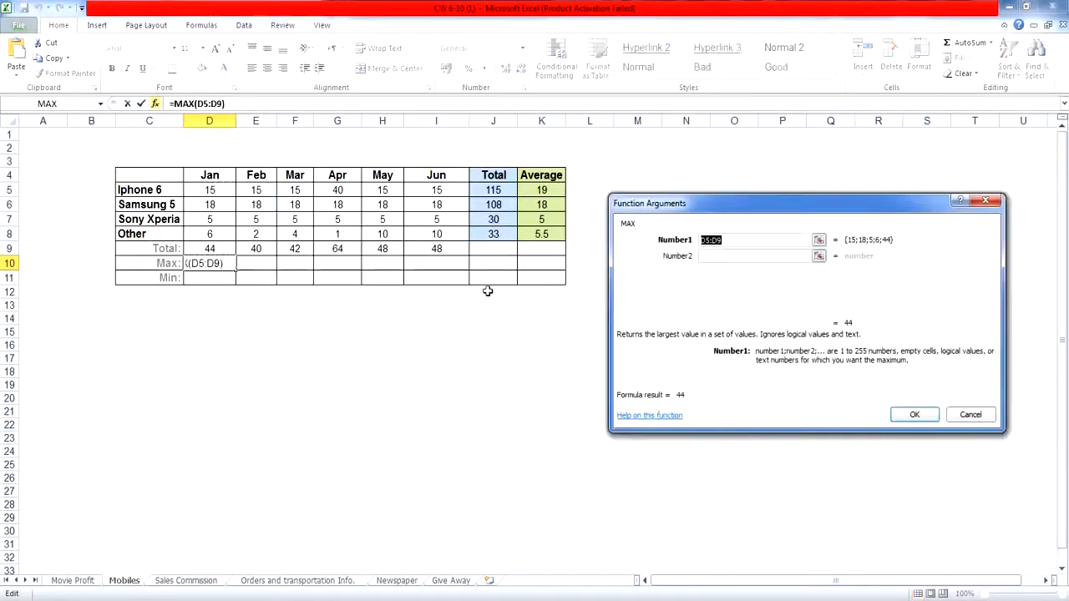
pyautogui.moveTo(230, 189); pyautogui.dragTo(231, 234)
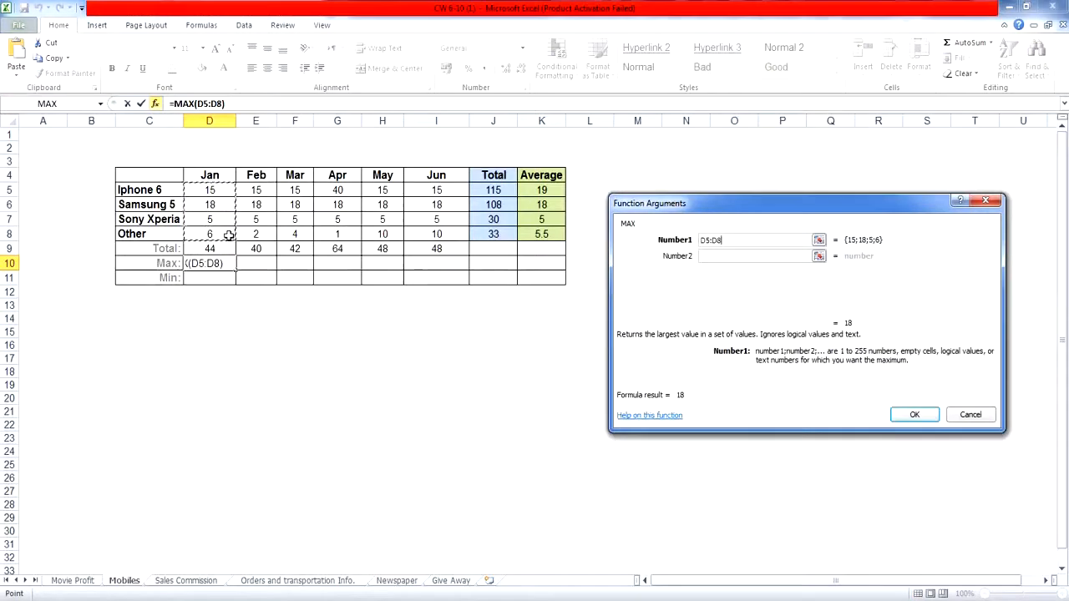
pyautogui.click(916, 419)
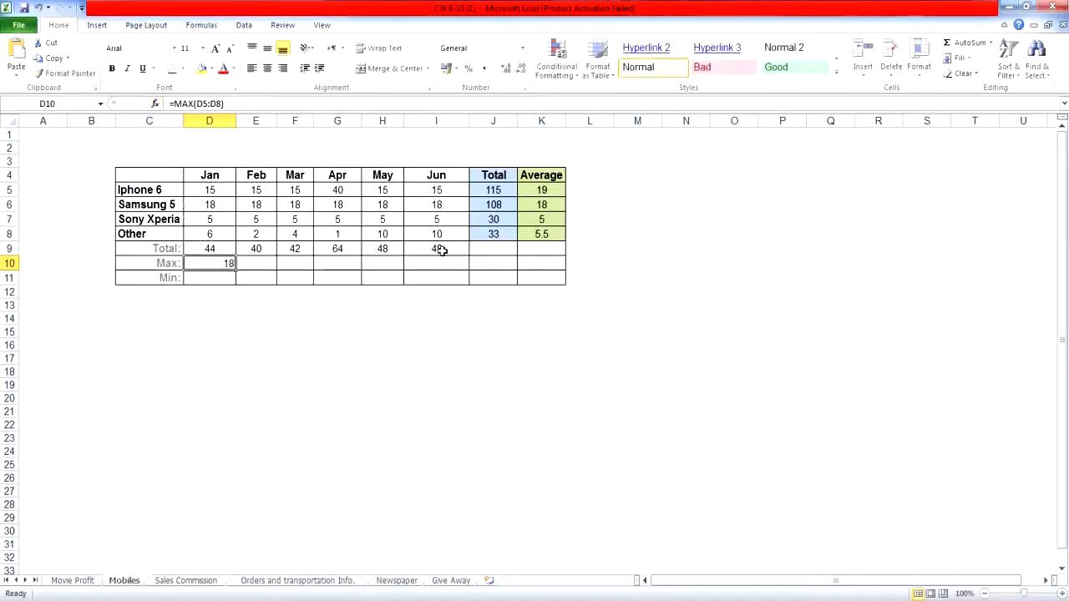
pyautogui.click(268, 69)
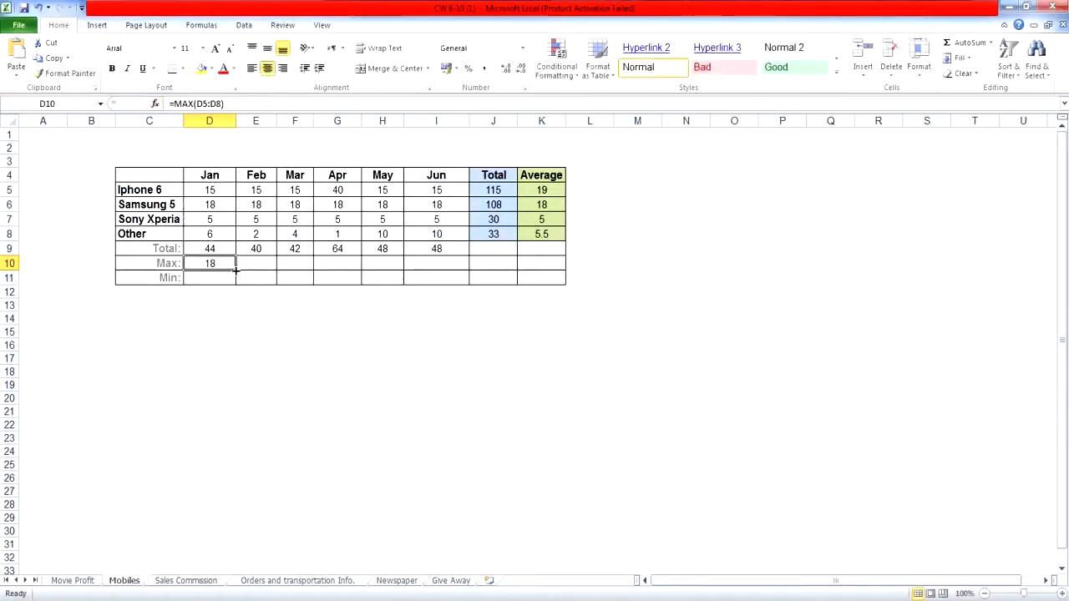
pyautogui.moveTo(236, 270); pyautogui.dragTo(456, 264)
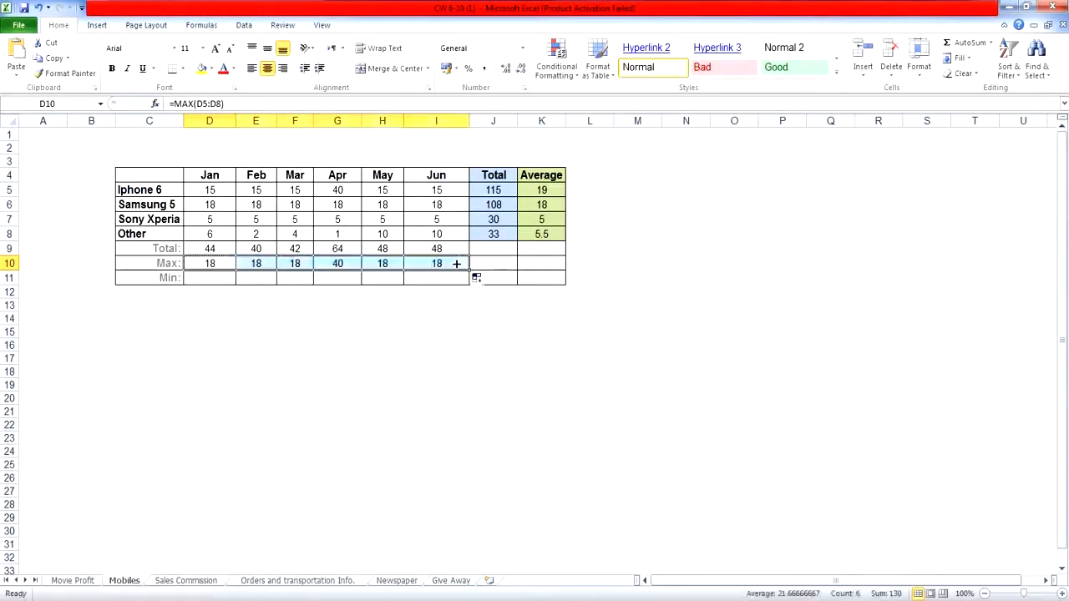
# Insert a centered MIN function over D5:D8 in the January Min cell D11 and fill it across to I11
pyautogui.click(218, 278)
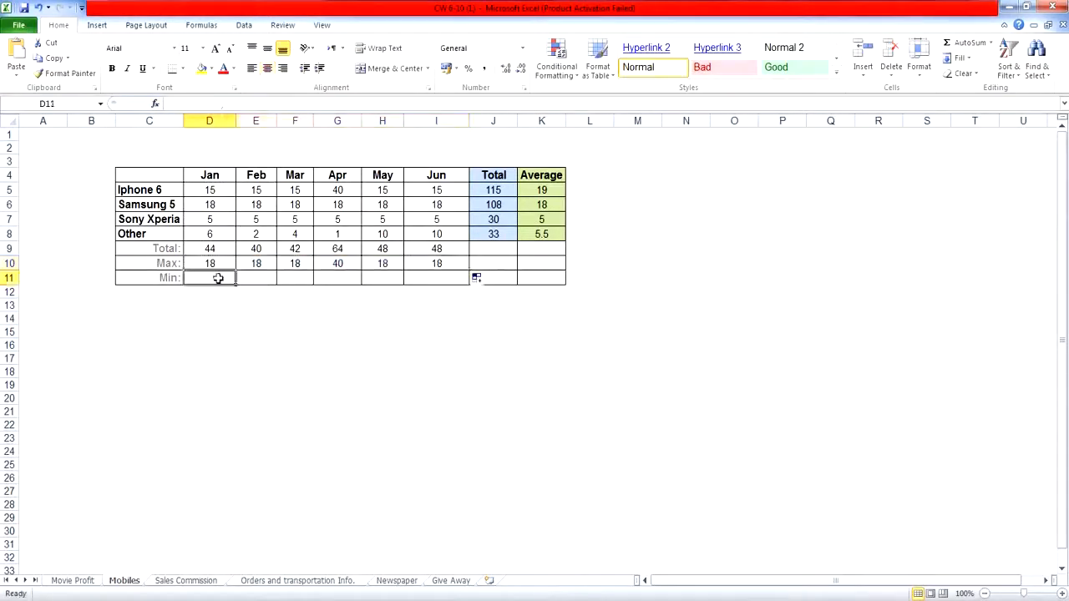
pyautogui.click(156, 104)
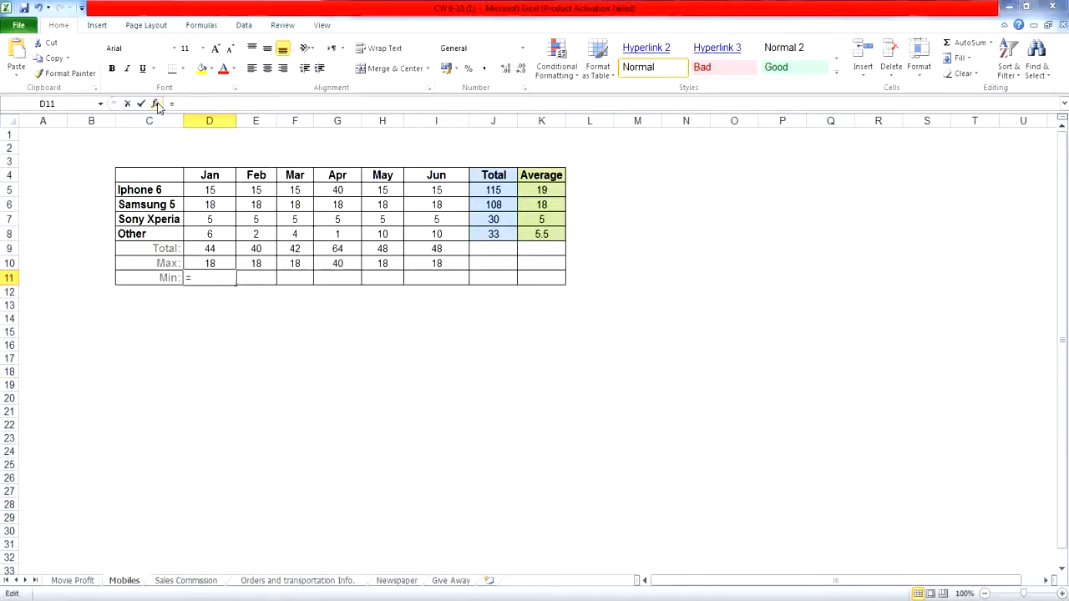
pyautogui.doubleClick(704, 315)
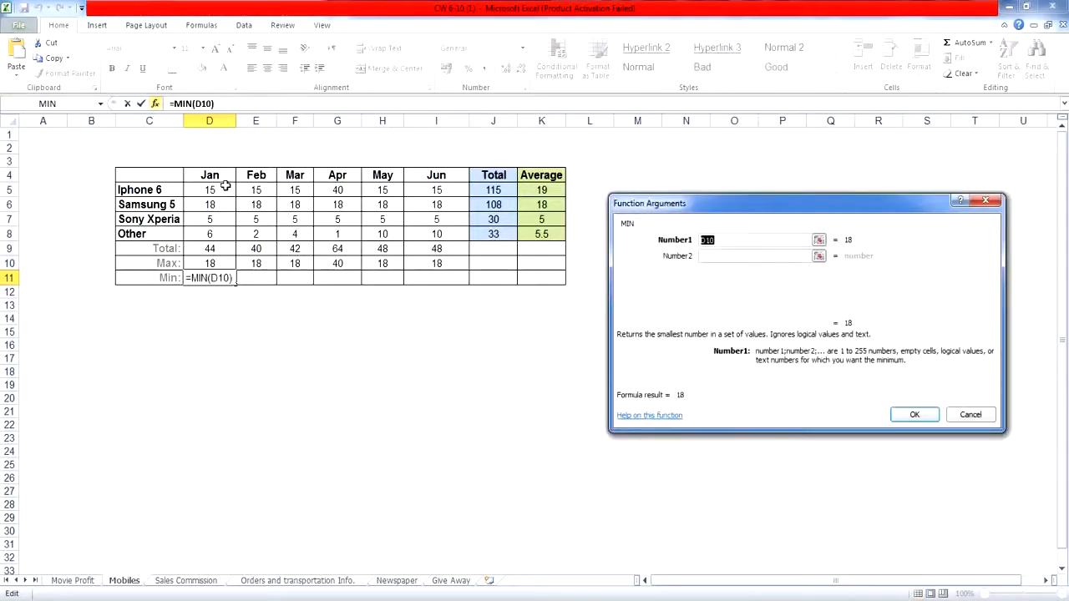
pyautogui.moveTo(222, 187); pyautogui.dragTo(223, 231)
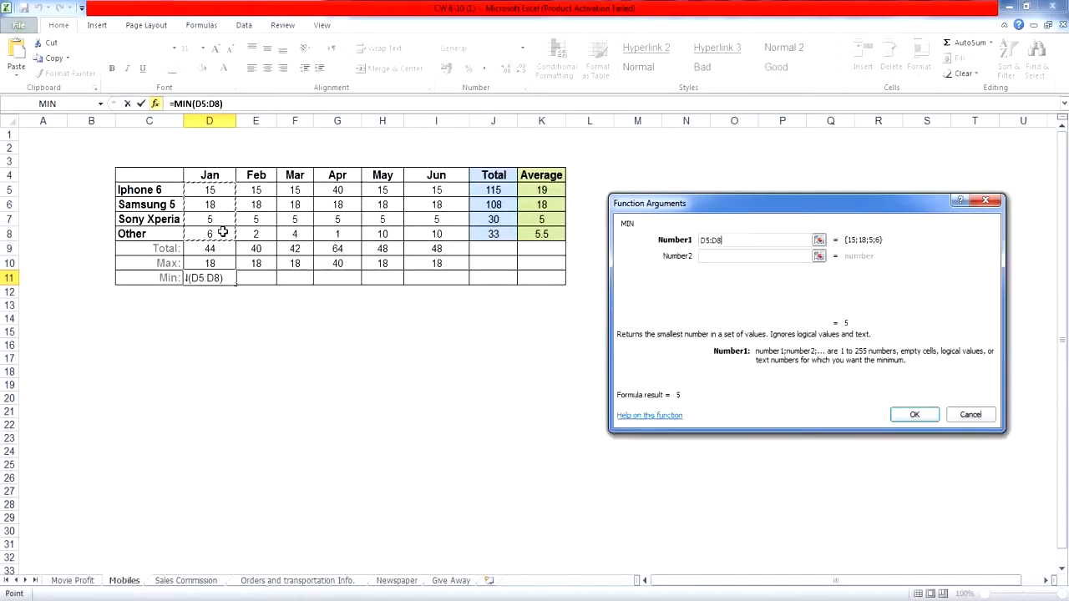
pyautogui.click(916, 414)
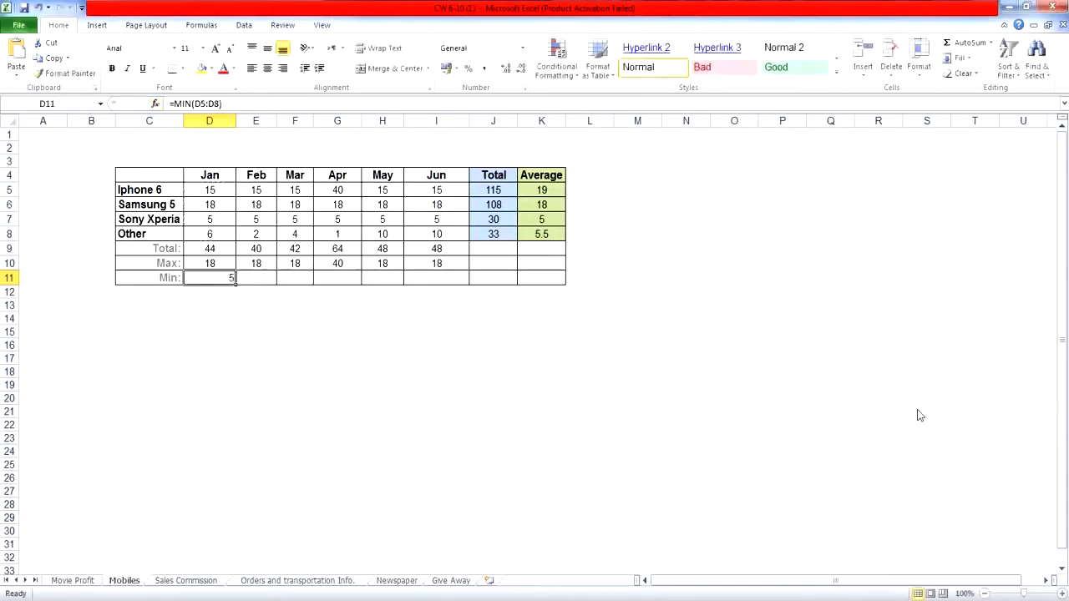
pyautogui.click(267, 70)
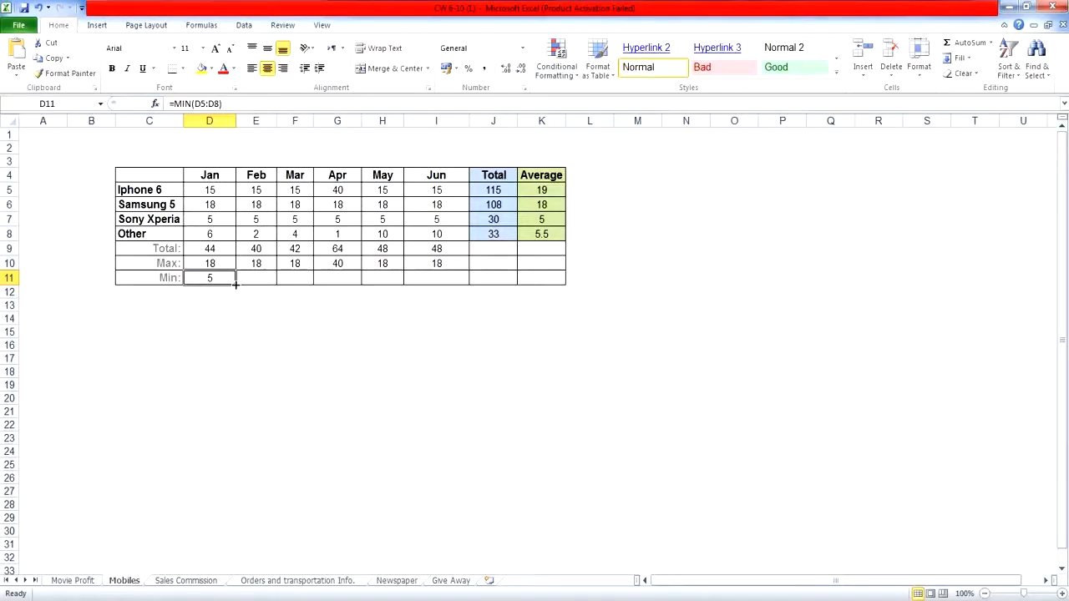
pyautogui.moveTo(236, 285); pyautogui.dragTo(475, 290)
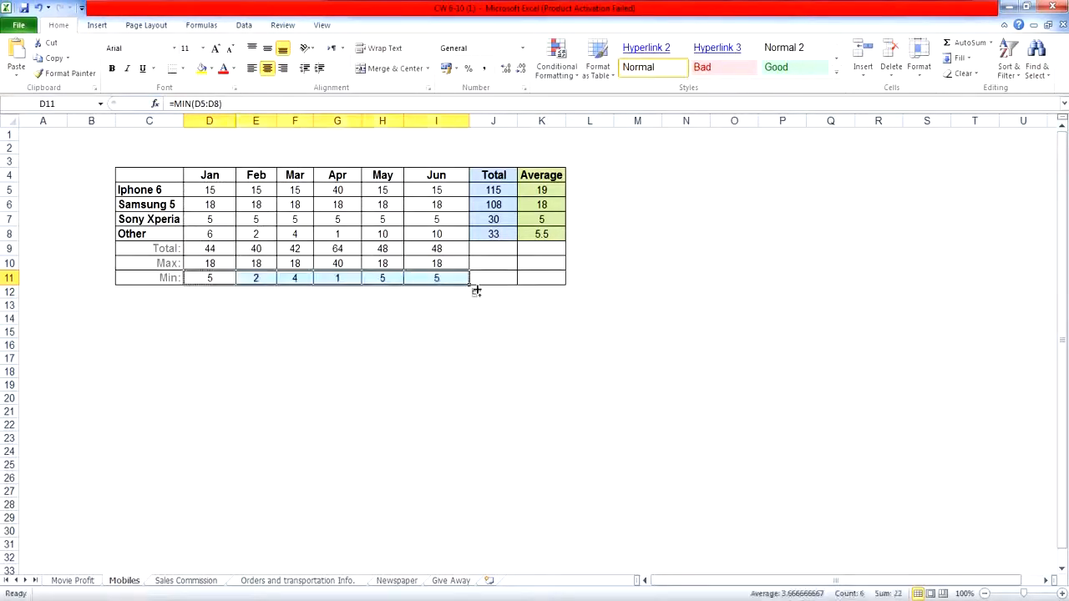
# Remove all borders from the empty cells J9:K11 below the Total and Average columns
pyautogui.moveTo(492, 249); pyautogui.dragTo(555, 277)
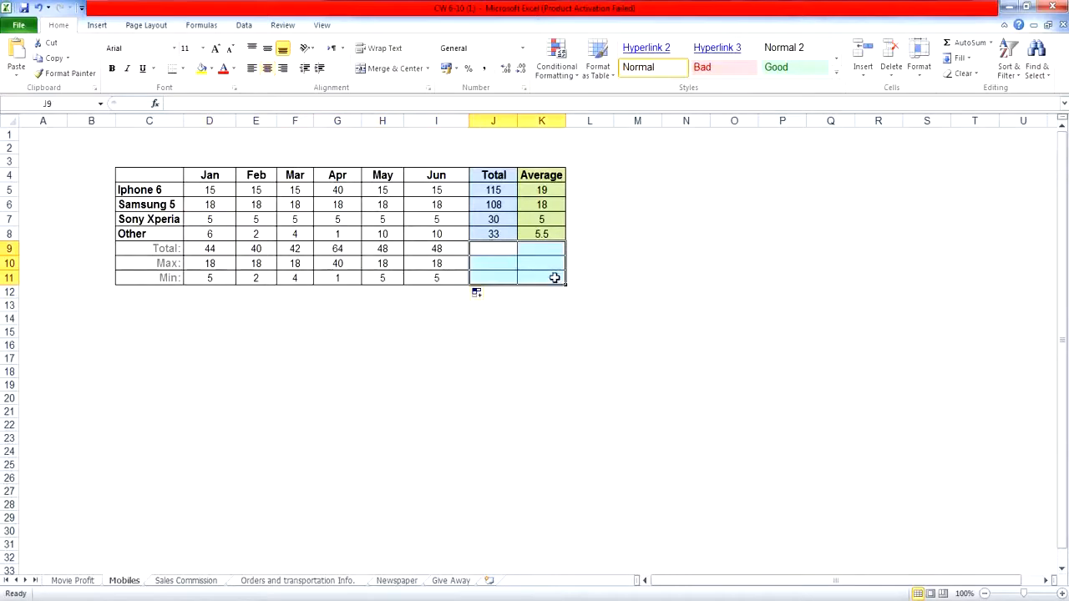
pyautogui.click(183, 69)
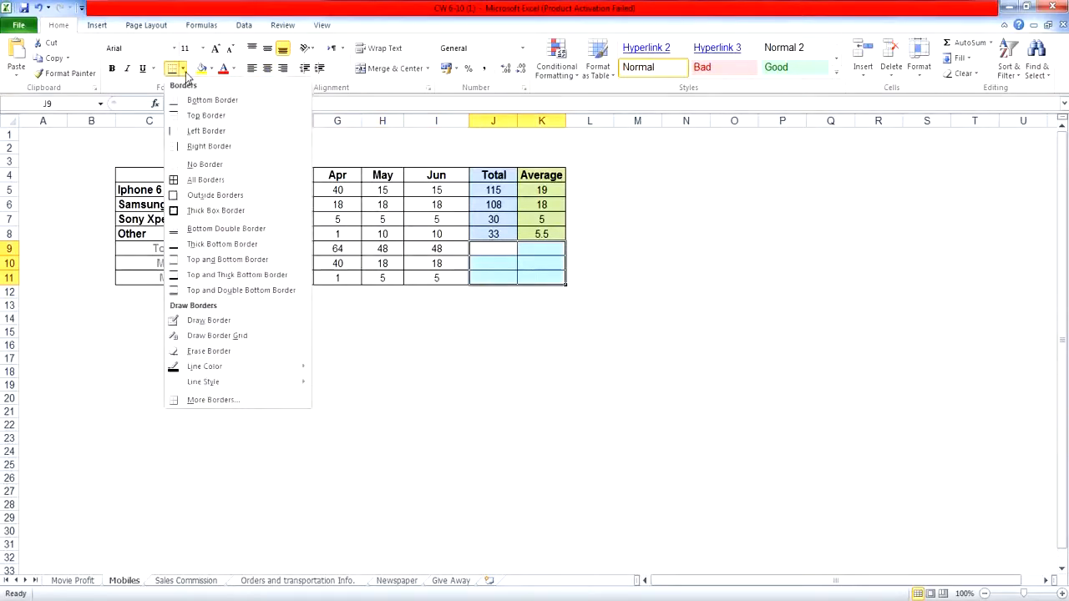
pyautogui.click(213, 164)
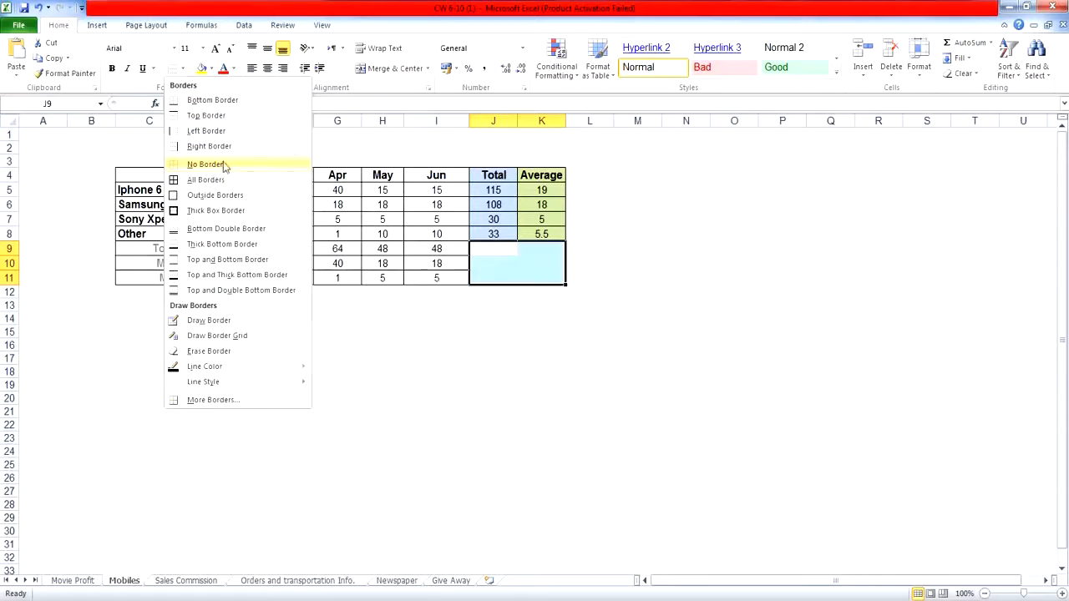
pyautogui.click(452, 332)
# Apply all borders to the June summary cells I9:I11
pyautogui.moveTo(461, 283); pyautogui.dragTo(460, 248)
pyautogui.click(182, 70)
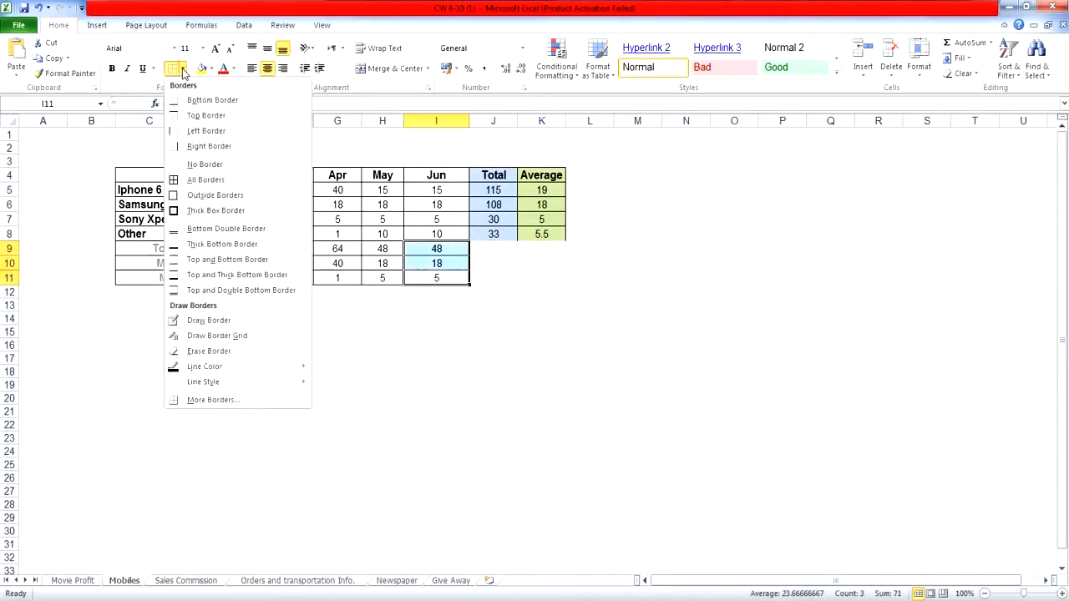
pyautogui.click(190, 180)
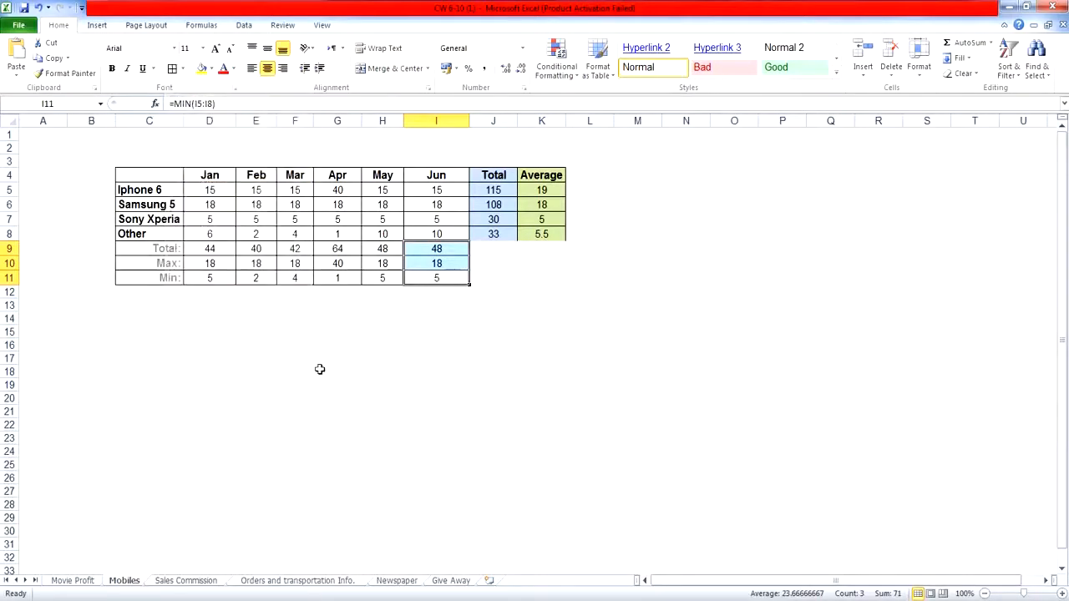
pyautogui.click(319, 369)
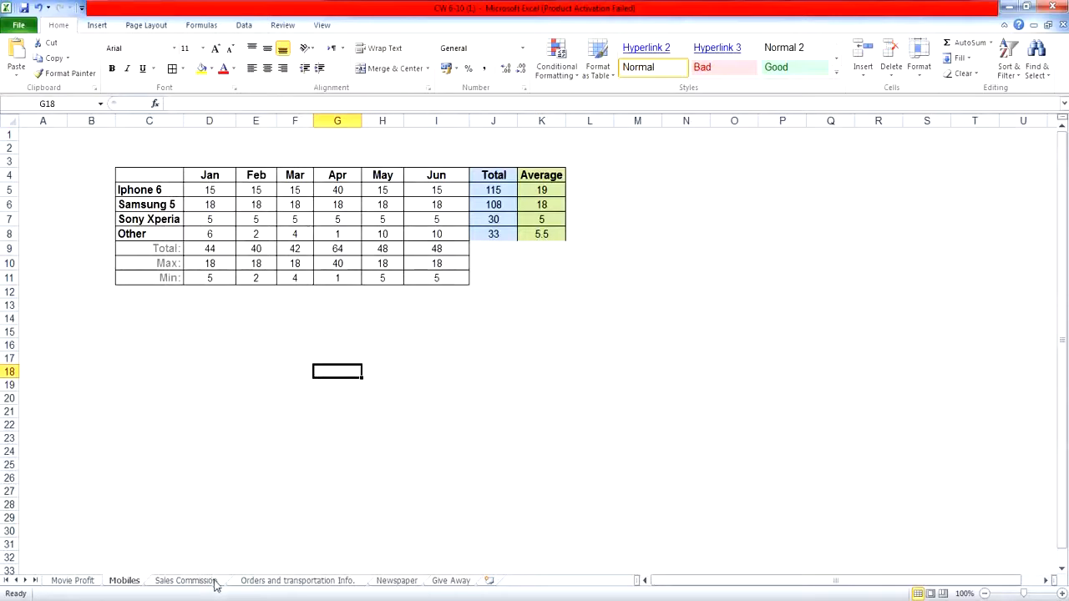
# Switch to the Sales Commission sheet
pyautogui.click(185, 581)
pyautogui.click(138, 582)
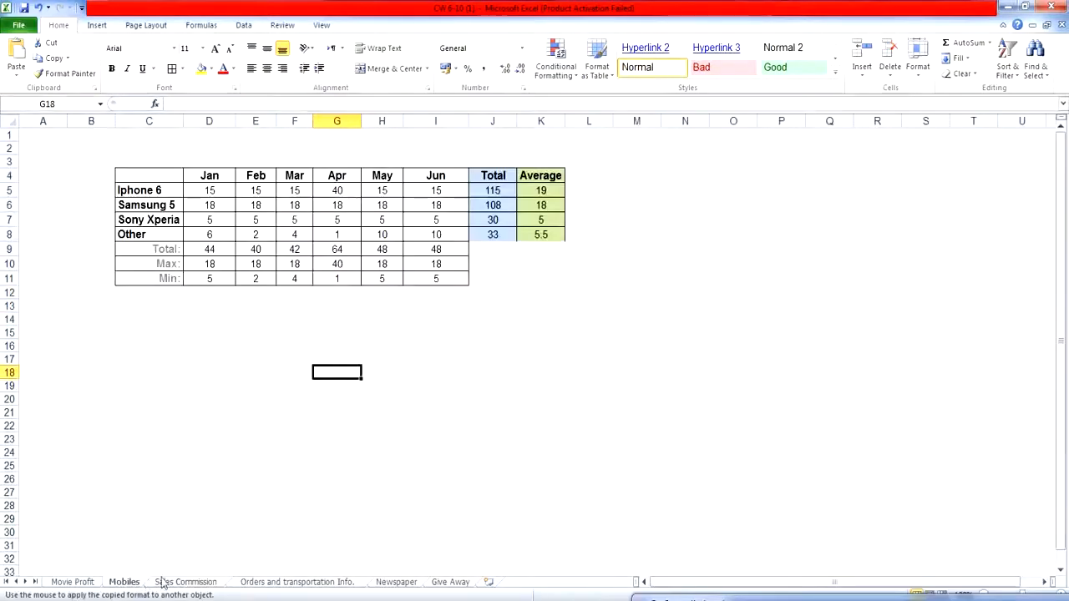
pyautogui.click(177, 584)
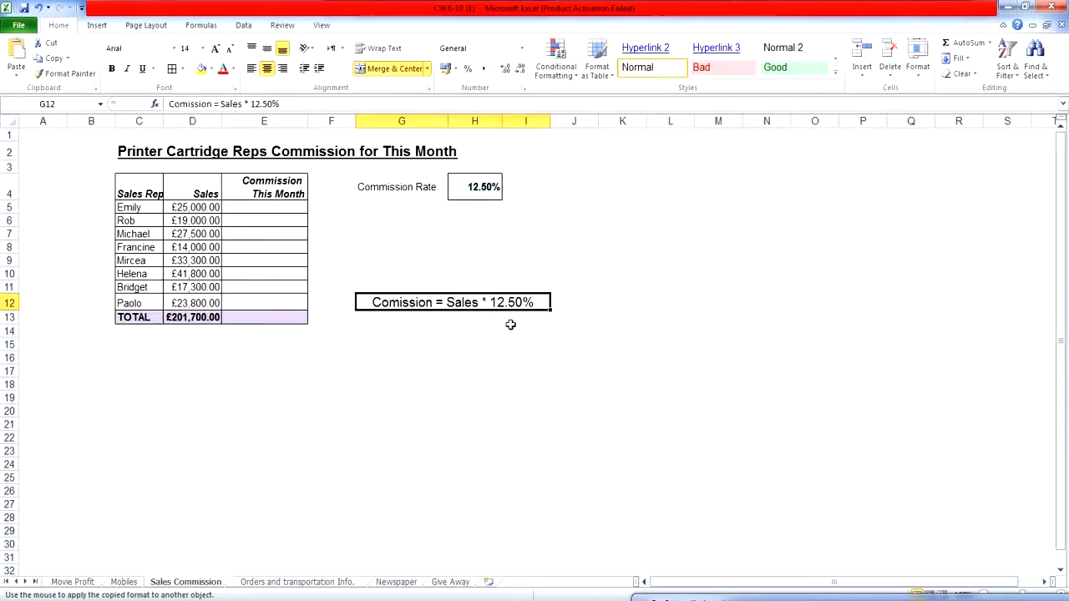
# Calculate the first sales rep's commission in E5 with the formula =D5*H4, using the on-screen keyboard
pyautogui.click(240, 211)
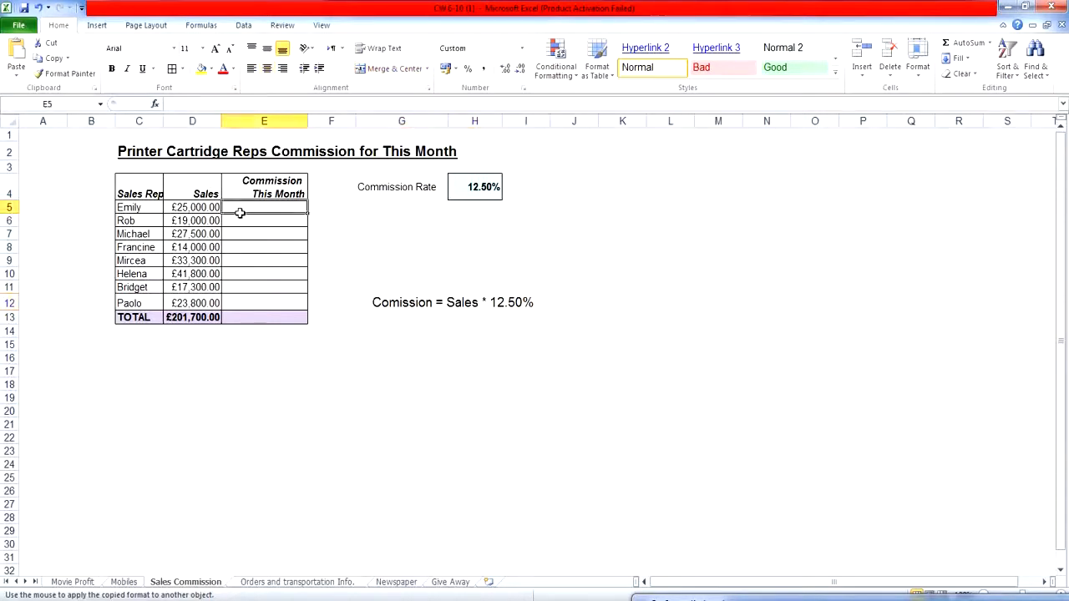
pyautogui.moveTo(691, 495); pyautogui.dragTo(578, 321)
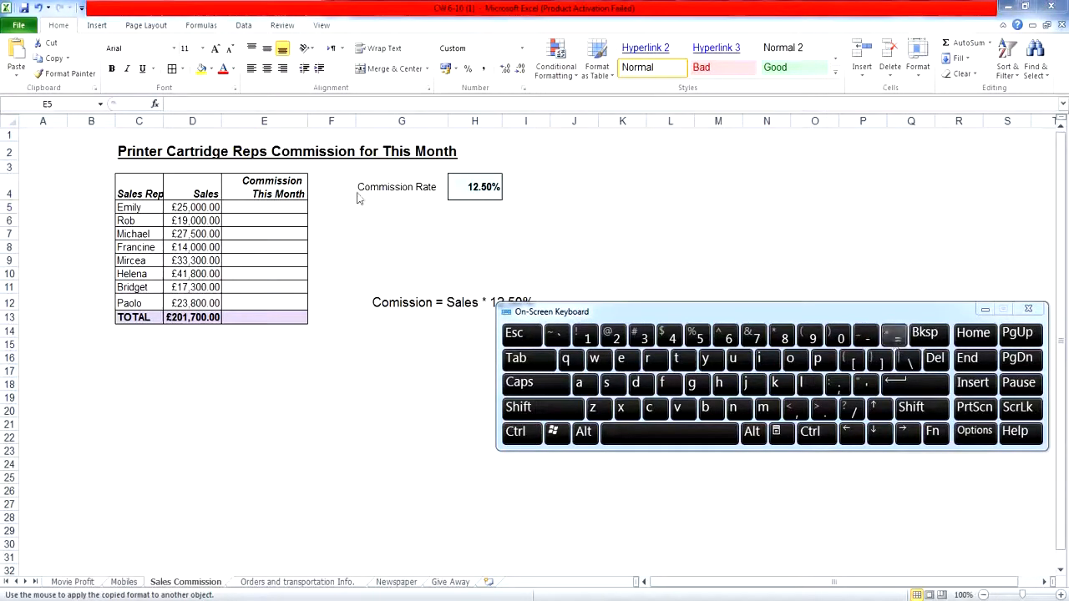
pyautogui.click(280, 212)
pyautogui.doubleClick(280, 212)
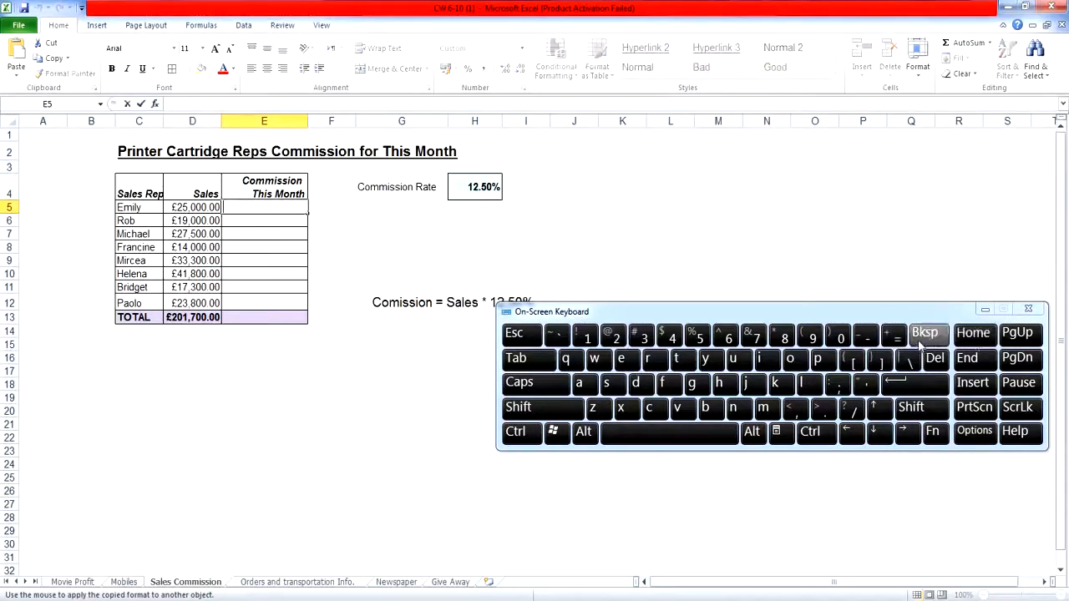
pyautogui.click(892, 337)
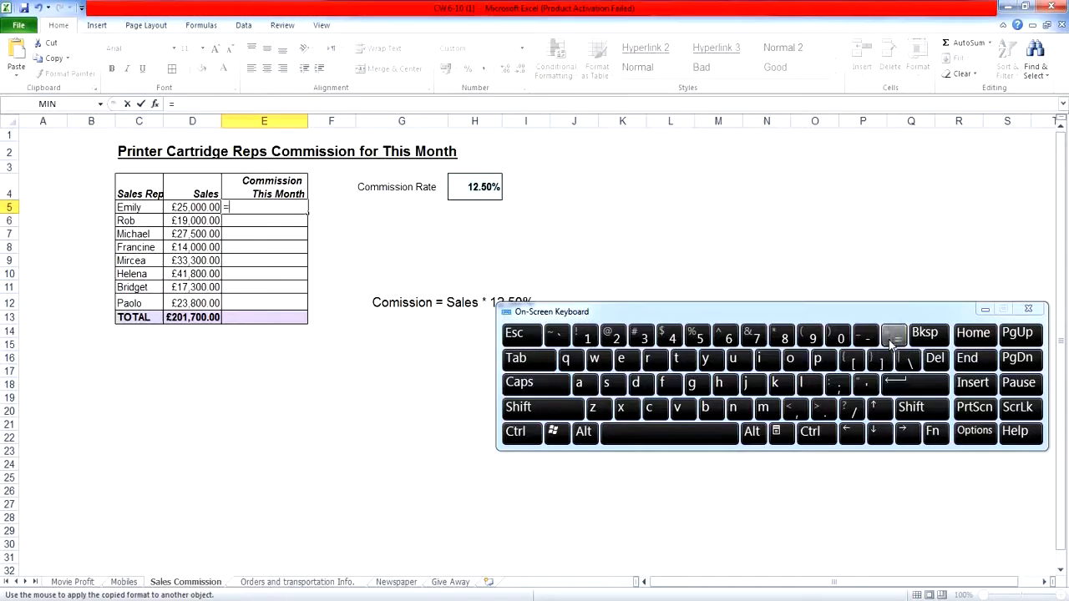
pyautogui.click(195, 210)
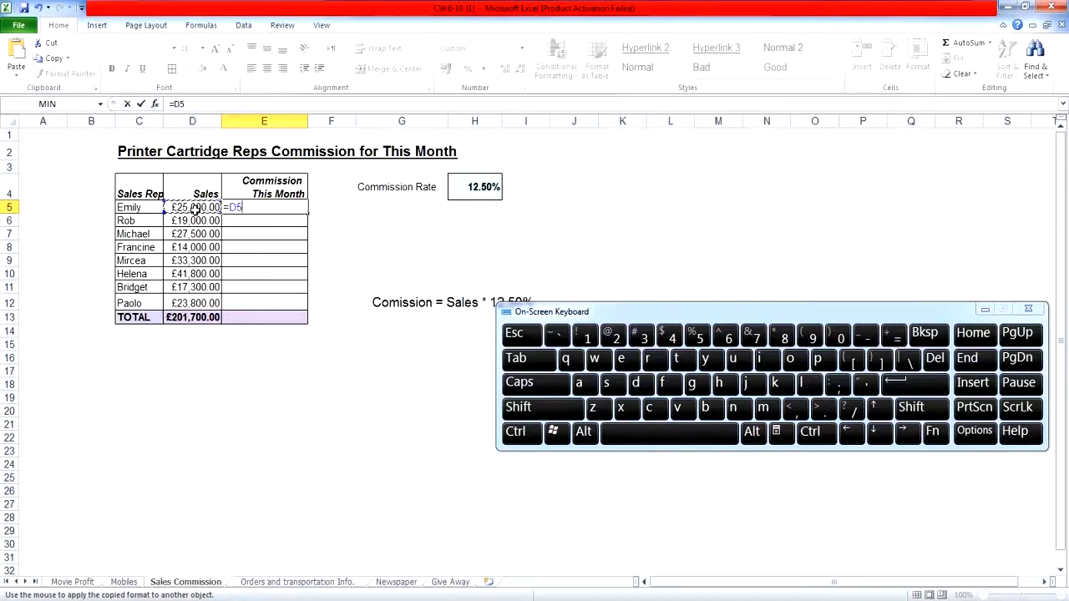
pyautogui.write('*')
pyautogui.moveTo(597, 313); pyautogui.dragTo(599, 349)
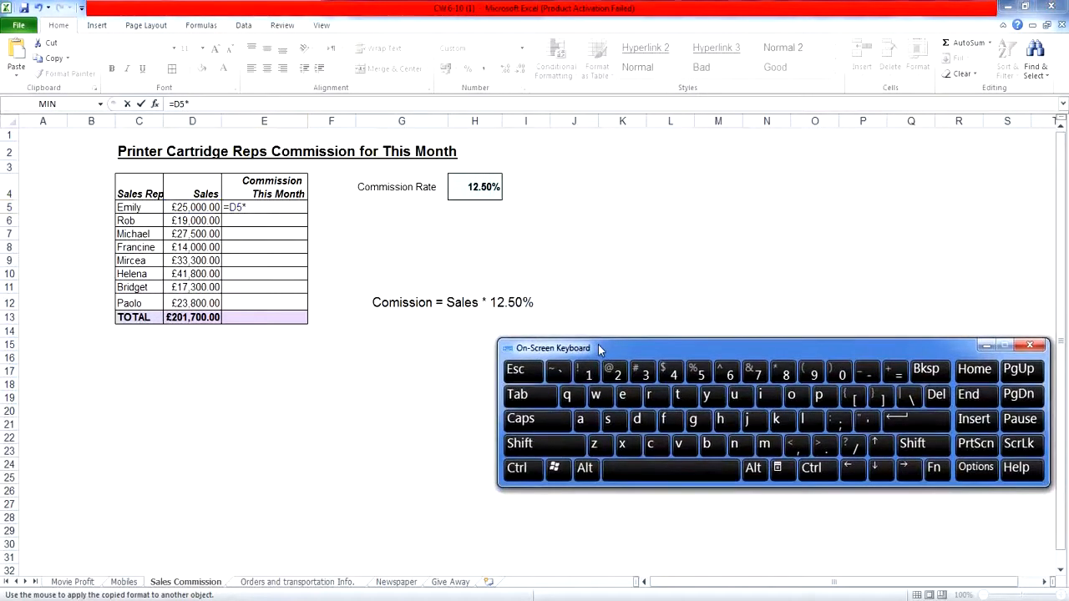
pyautogui.click(475, 185)
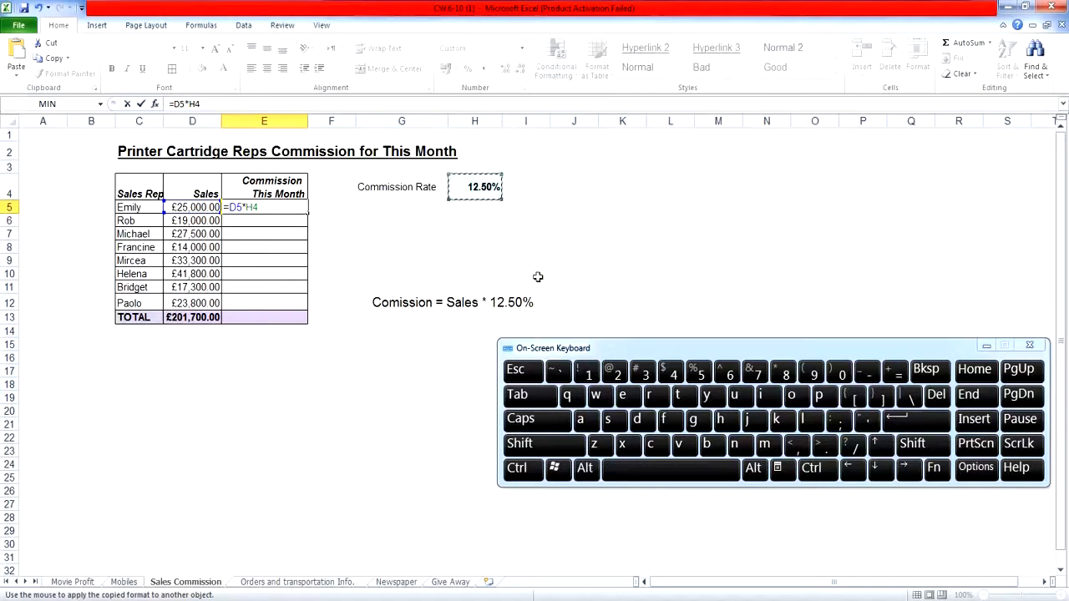
pyautogui.click(898, 426)
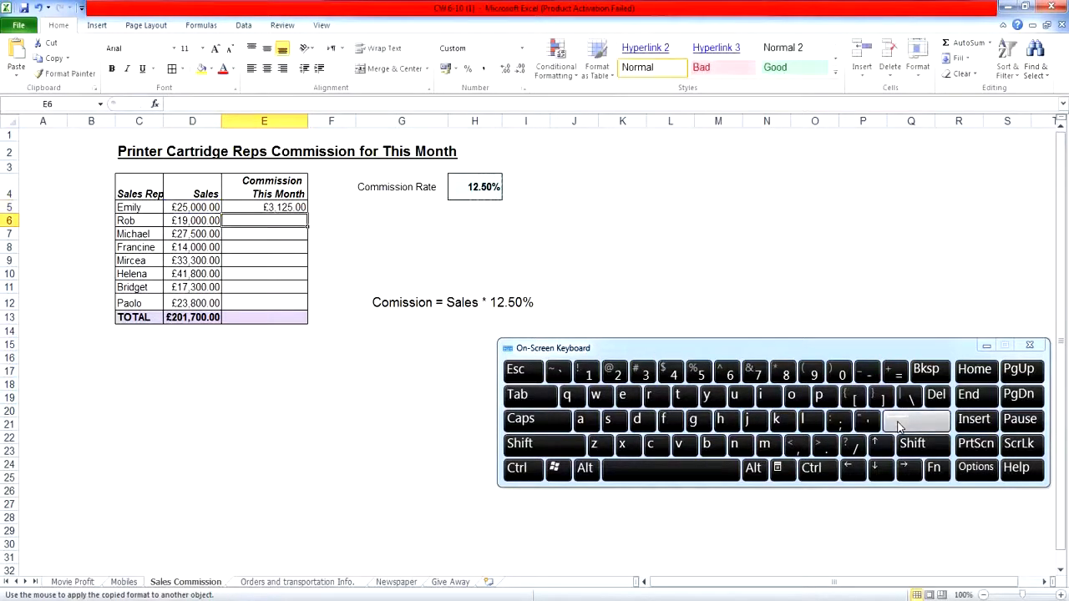
# Try filling the E5 commission formula down to E12, check the copy in E6, and clear the copied formulas from E6:E12
pyautogui.click(304, 208)
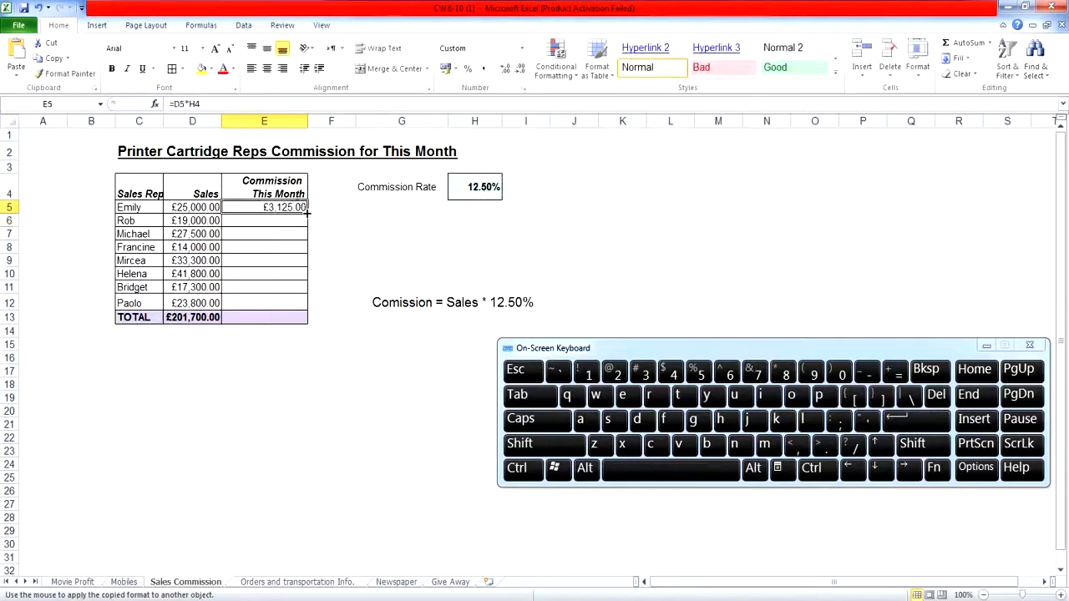
pyautogui.moveTo(308, 212); pyautogui.dragTo(299, 305)
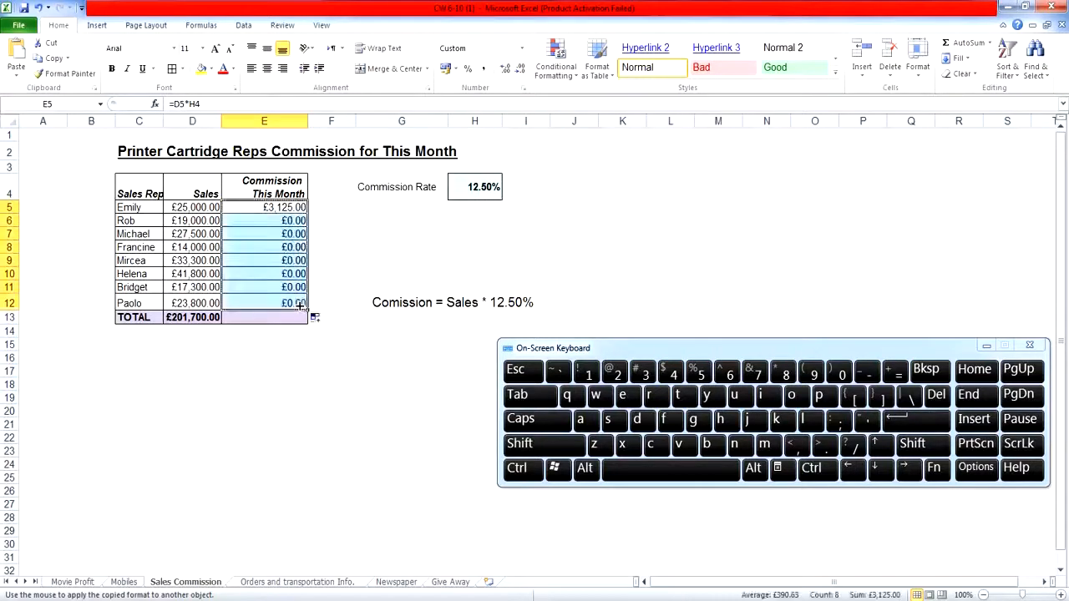
pyautogui.click(283, 222)
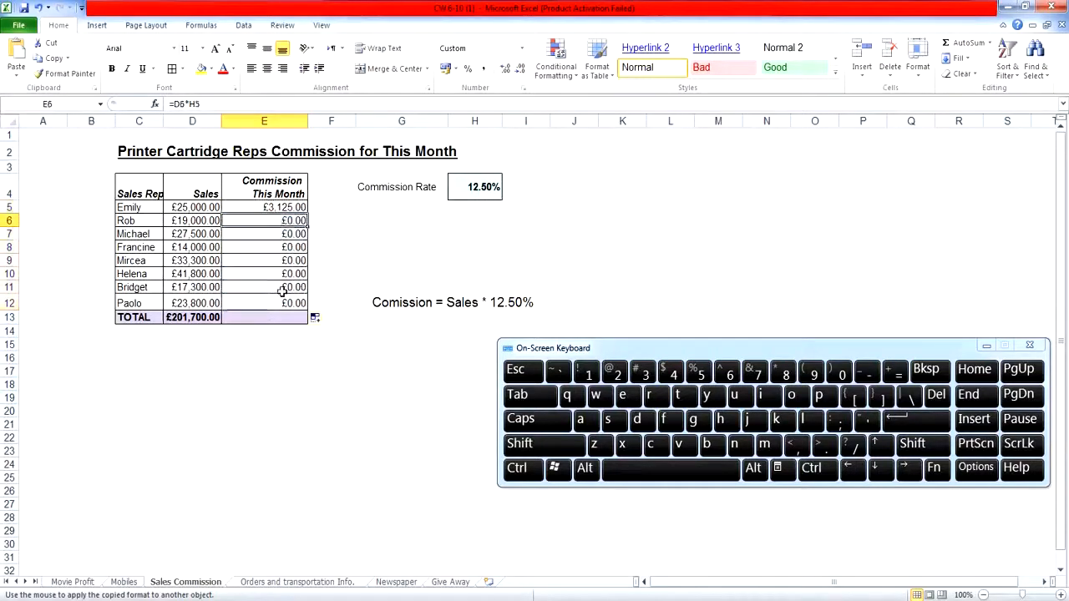
pyautogui.moveTo(287, 220); pyautogui.dragTo(292, 299)
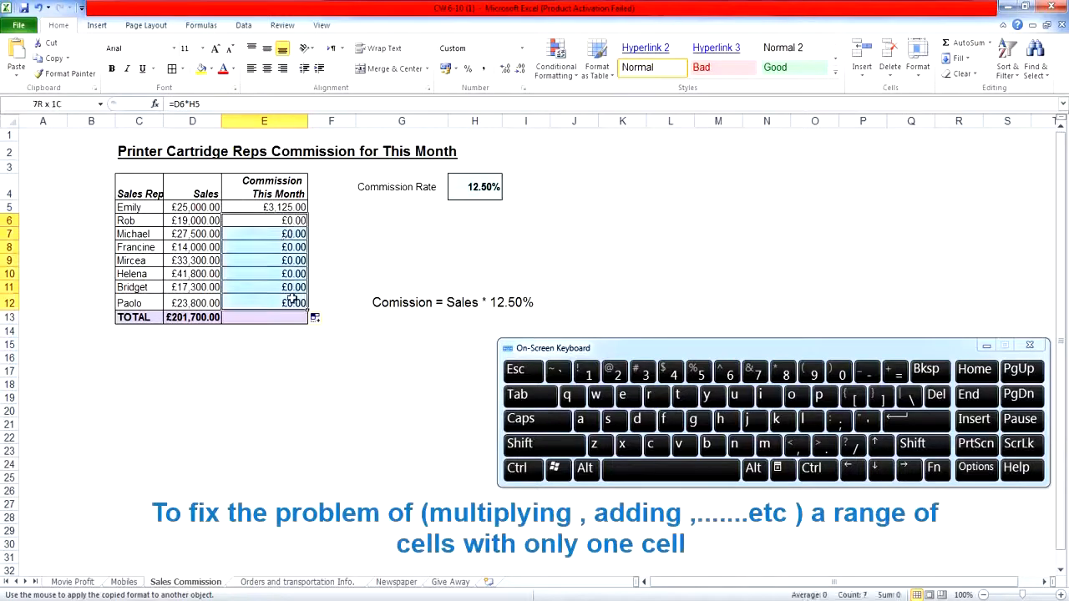
pyautogui.press('Delete')
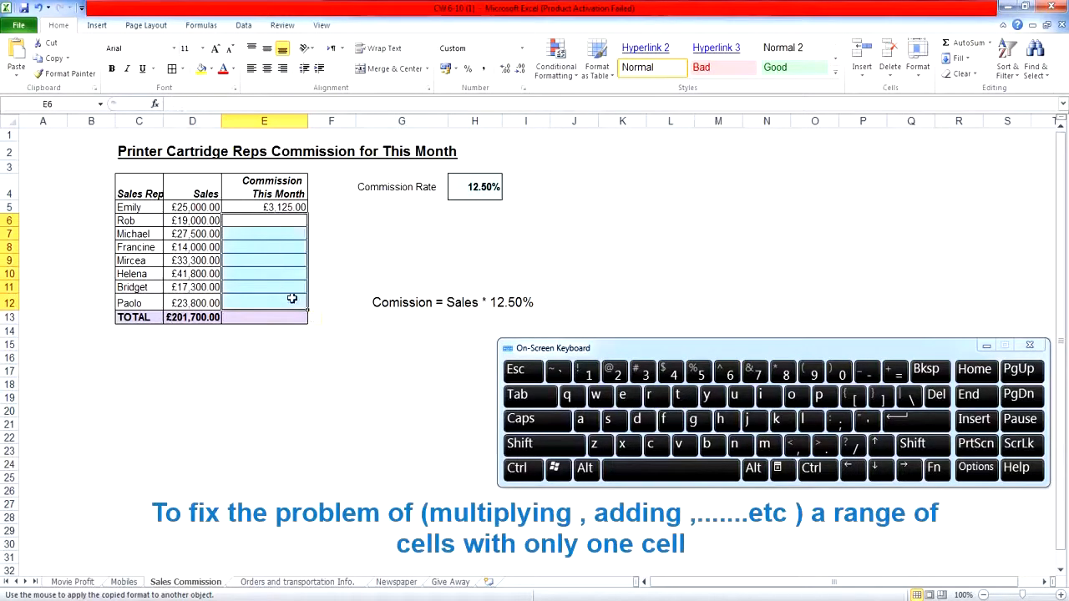
# Change the commission formula in E5 to =D5*$H$4 so the rate cell reference is absolute
pyautogui.click(298, 207)
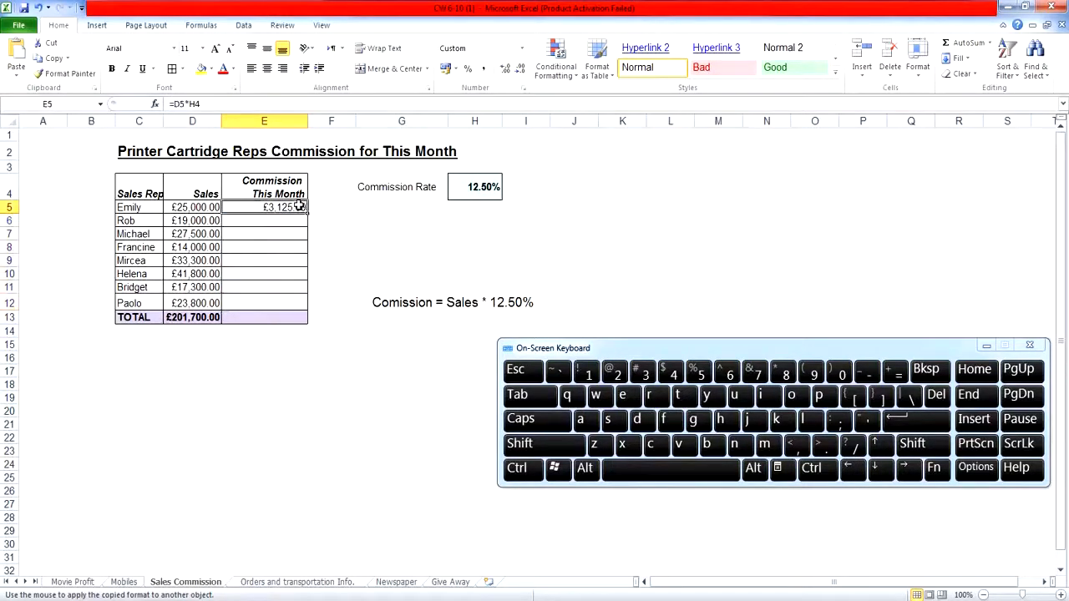
pyautogui.click(188, 102)
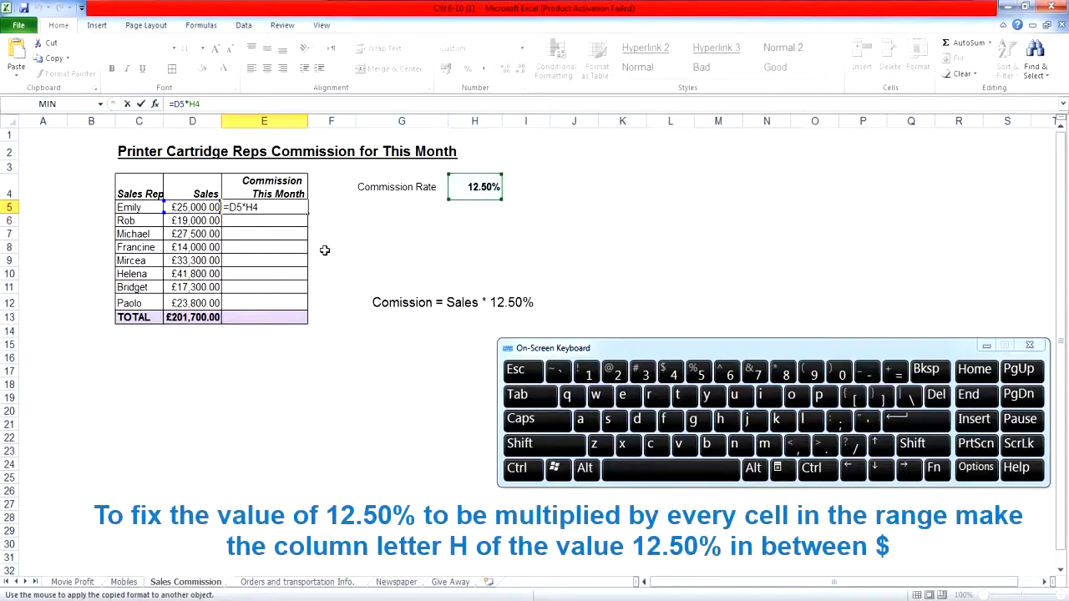
pyautogui.press('shift')
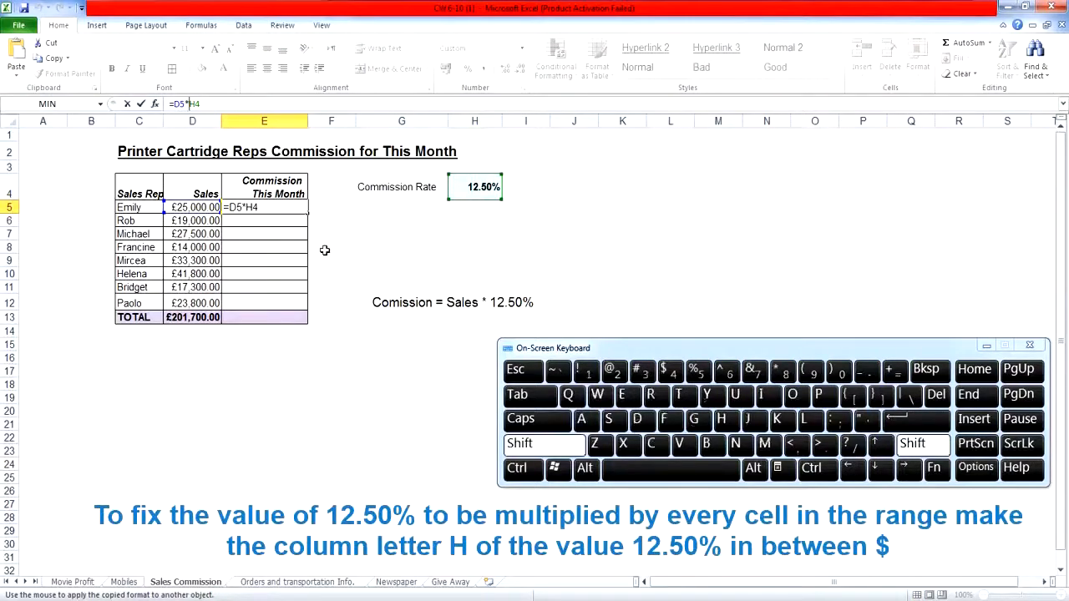
pyautogui.click(670, 372)
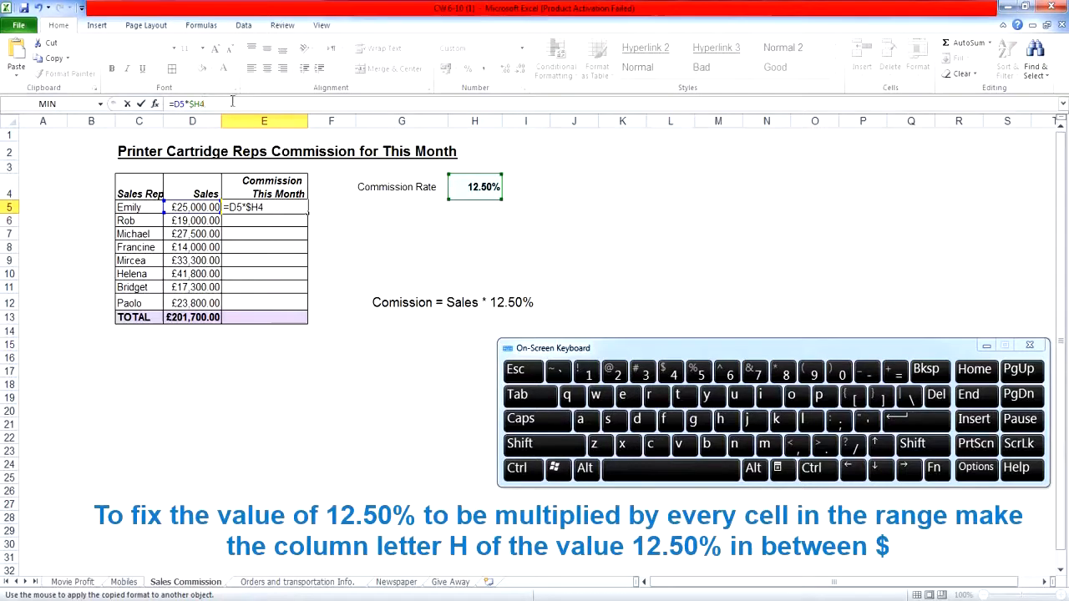
pyautogui.click(575, 449)
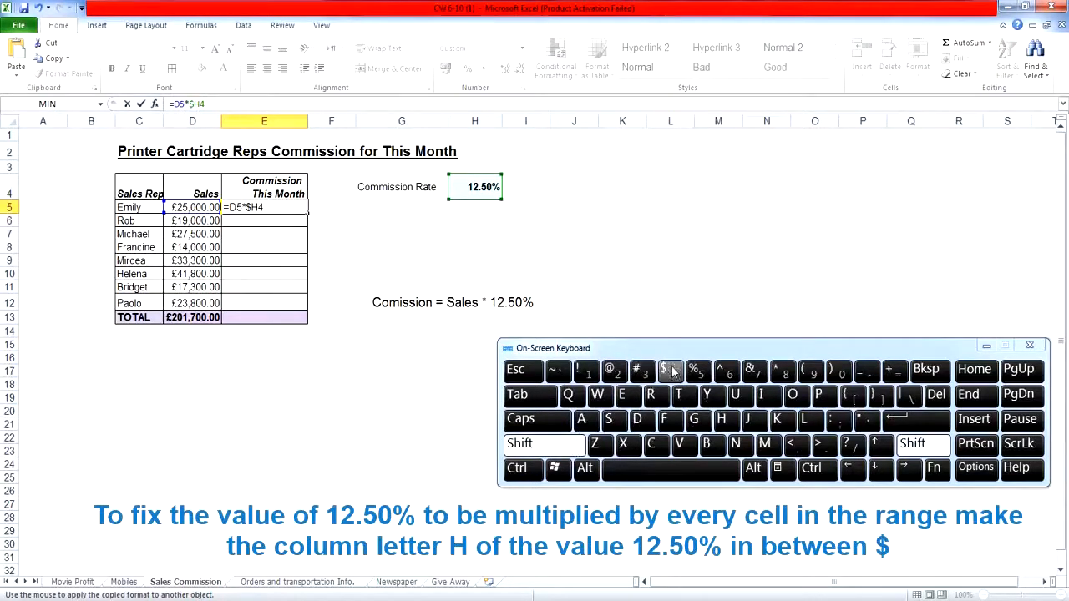
pyautogui.click(673, 370)
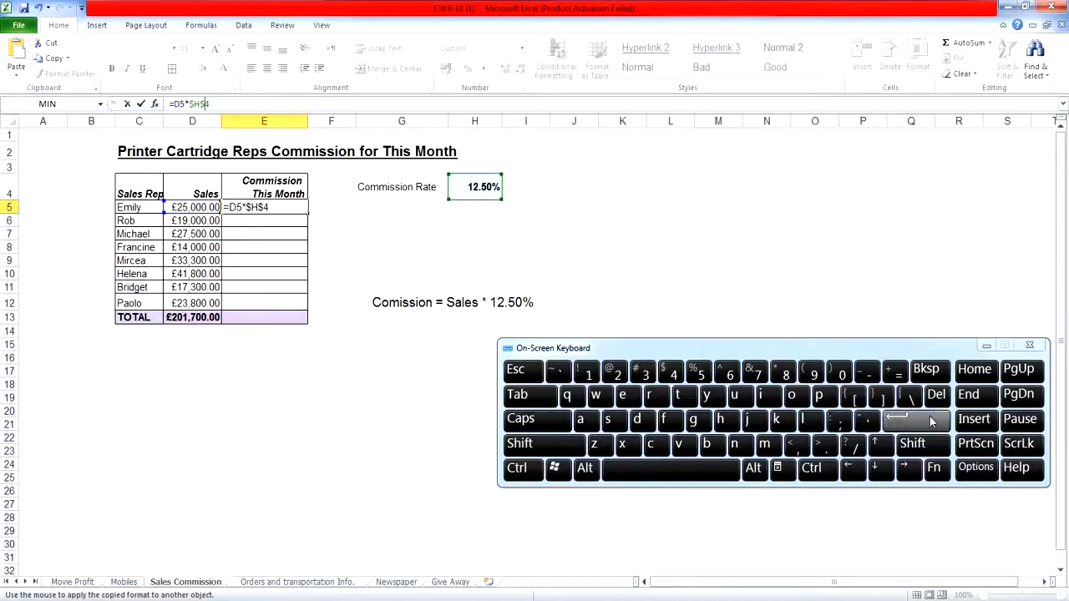
pyautogui.click(932, 420)
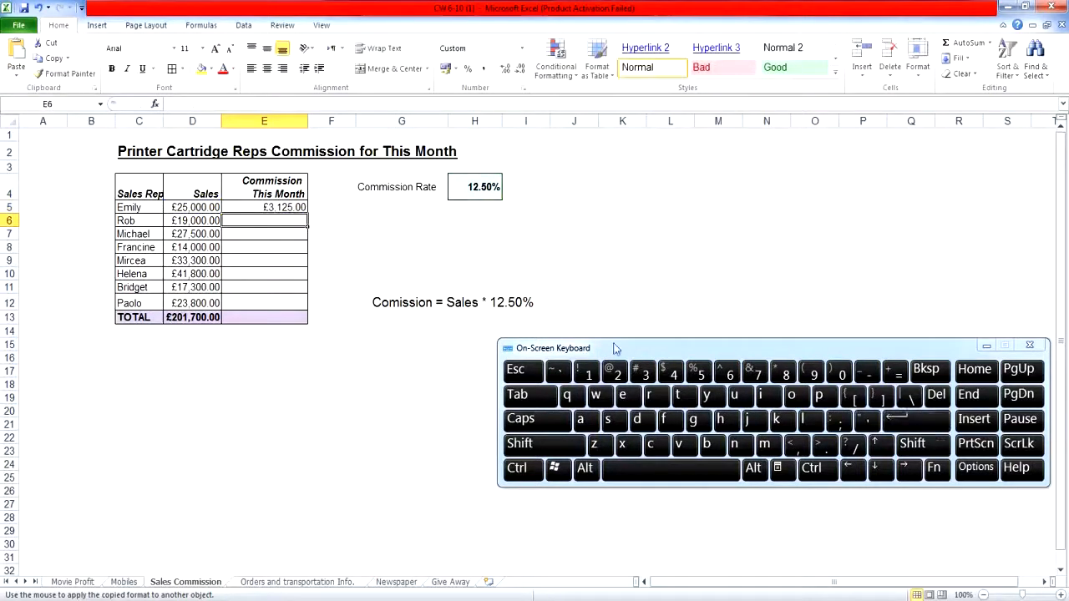
# Fill the commission formula from E5 down to E12
pyautogui.click(275, 207)
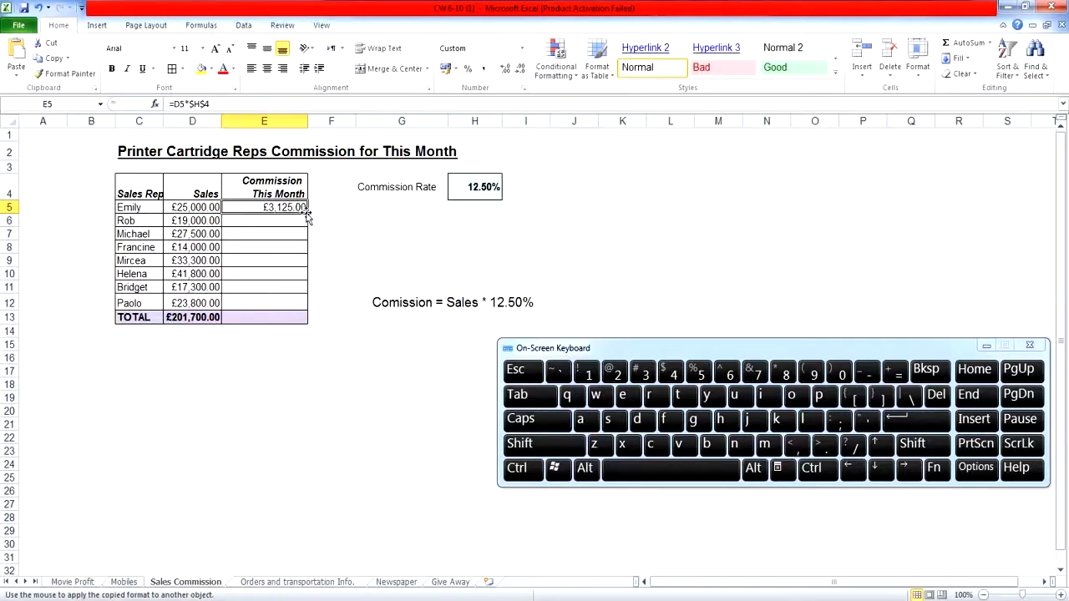
pyautogui.moveTo(306, 212); pyautogui.dragTo(303, 304)
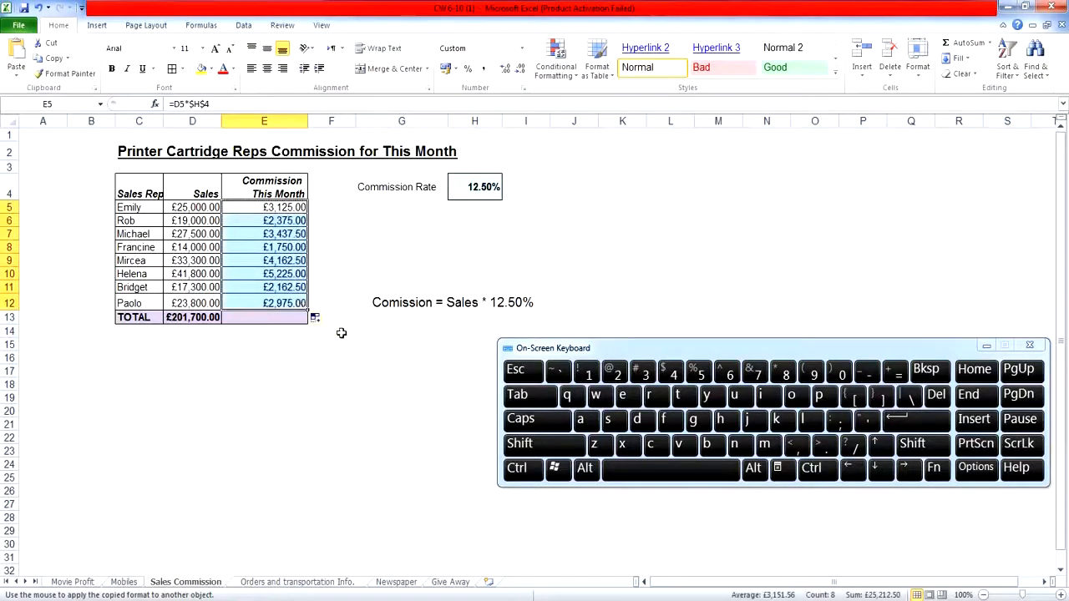
pyautogui.click(331, 230)
pyautogui.click(293, 206)
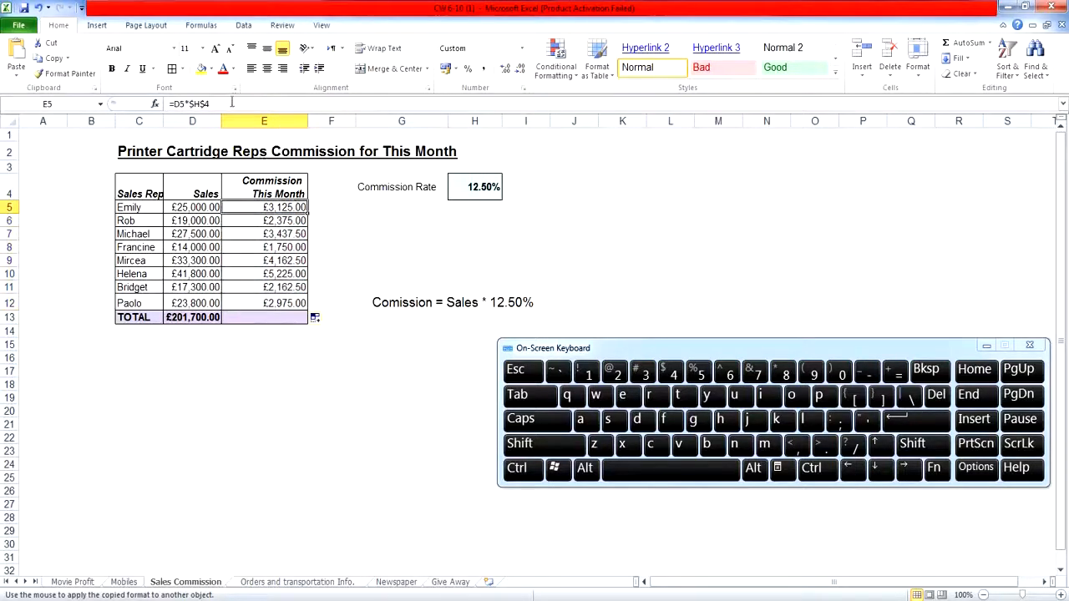
pyautogui.moveTo(231, 101); pyautogui.dragTo(164, 100)
pyautogui.hotkey('ctrl', 'c')
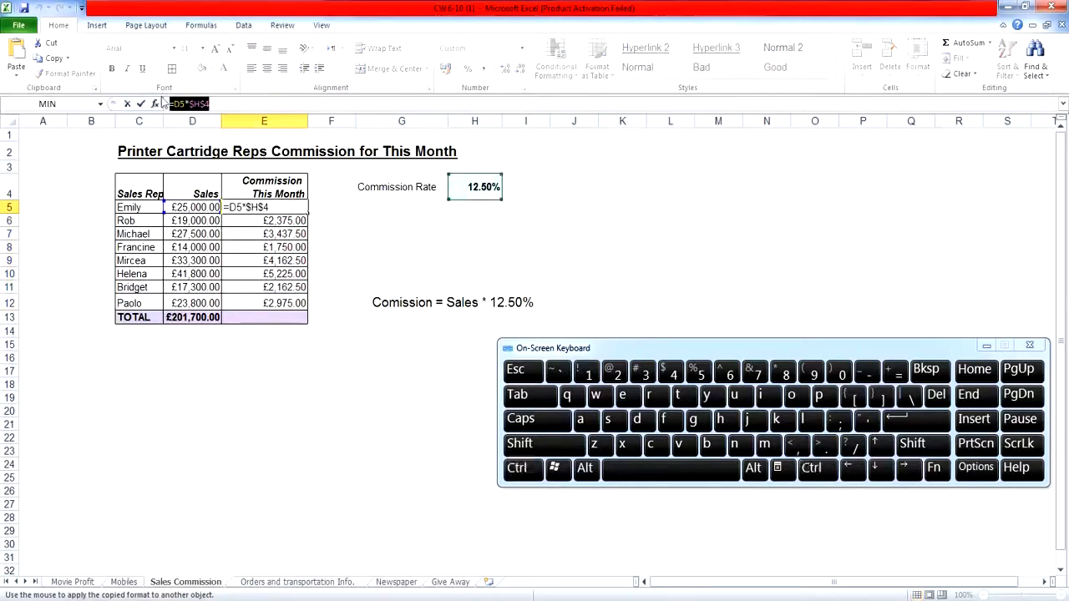
pyautogui.click(396, 234)
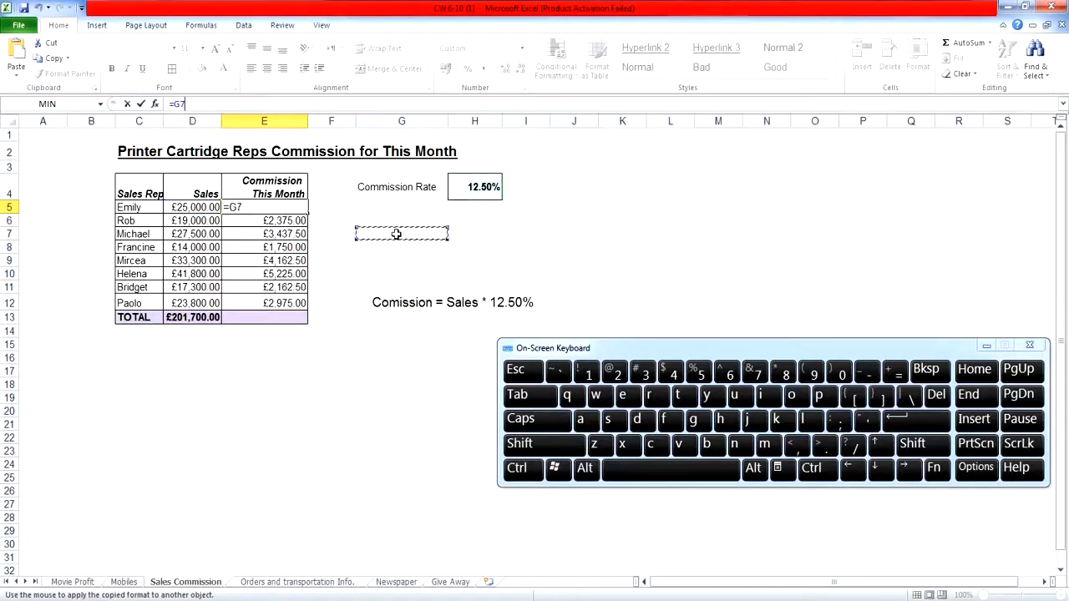
pyautogui.press('Escape')
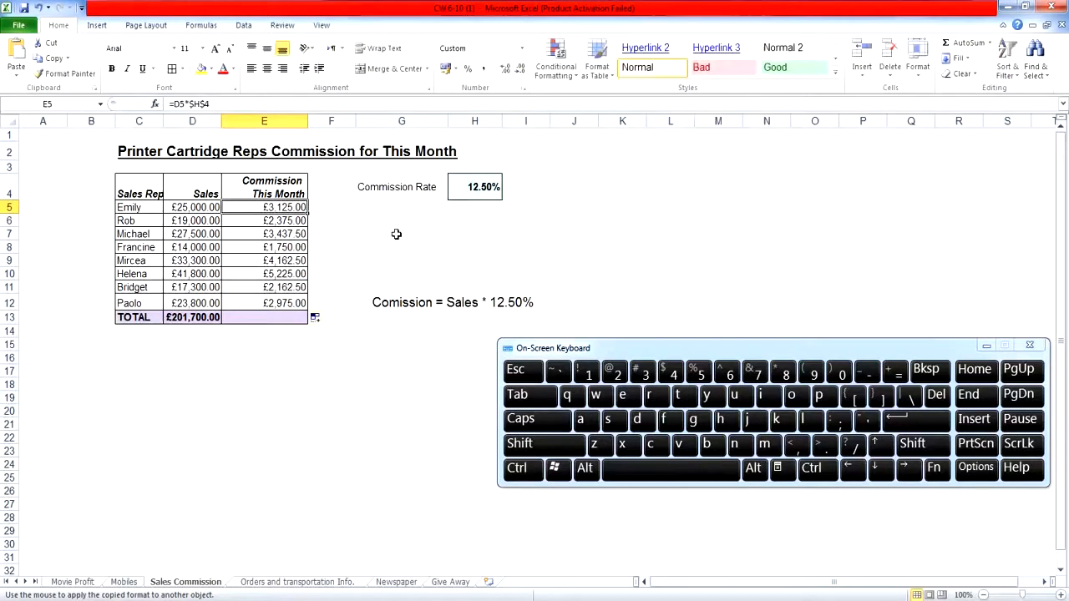
# Inspect the filled commission formulas in E7 and E12 for their sales and rate cell references
pyautogui.doubleClick(264, 234)
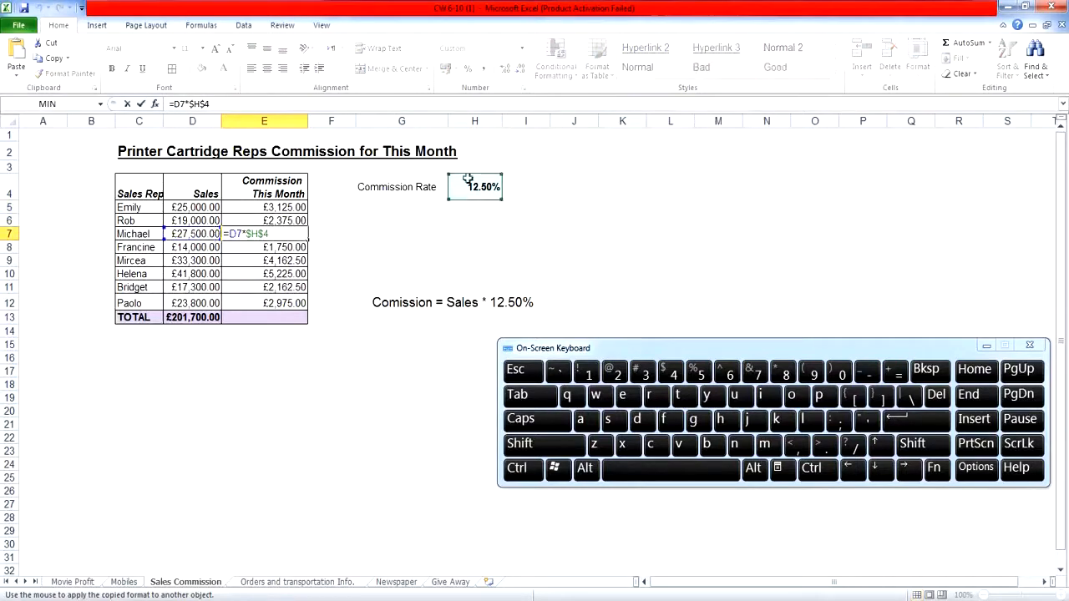
pyautogui.click(294, 278)
pyautogui.press('Down')
pyautogui.press('Down')
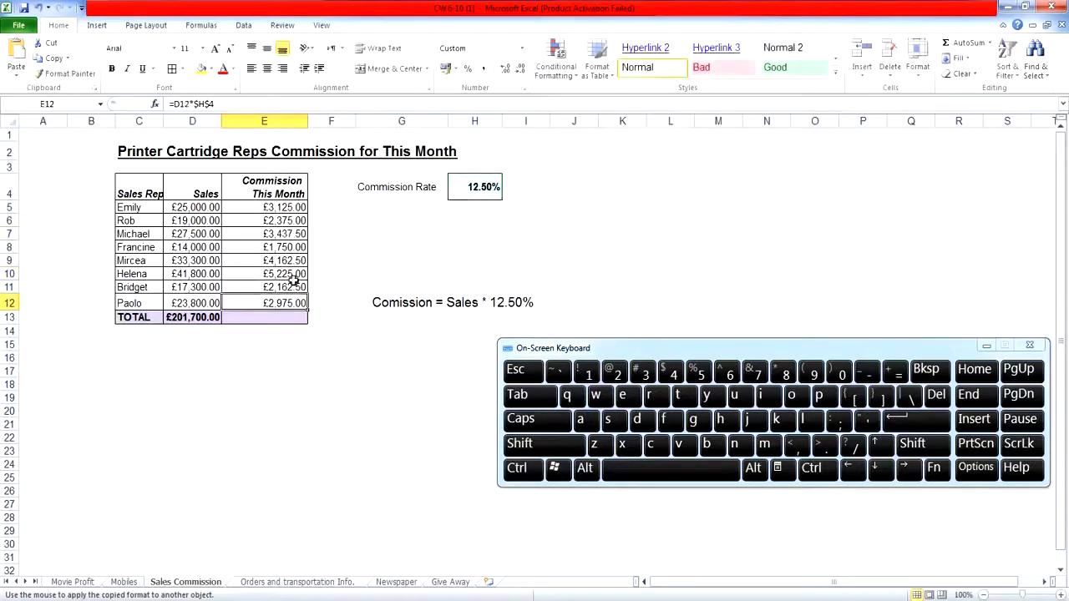
pyautogui.doubleClick(291, 303)
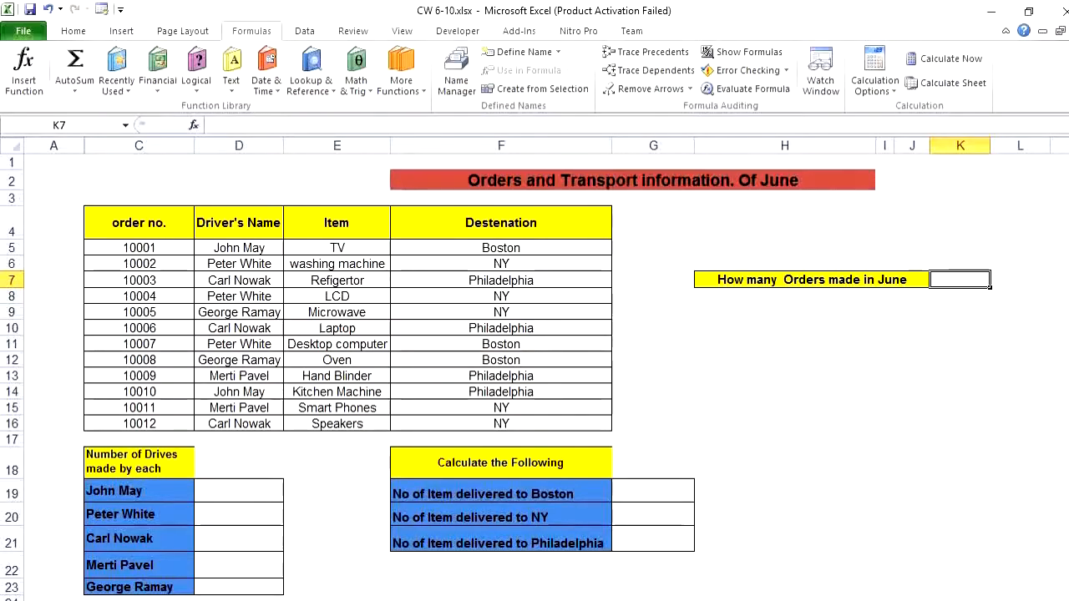
# Calculate the number of June orders in K7 of the orders and transport sheet with =COUNT(C5:C16)
pyautogui.hotkey('alt', 'Tab')
pyautogui.click(193, 127)
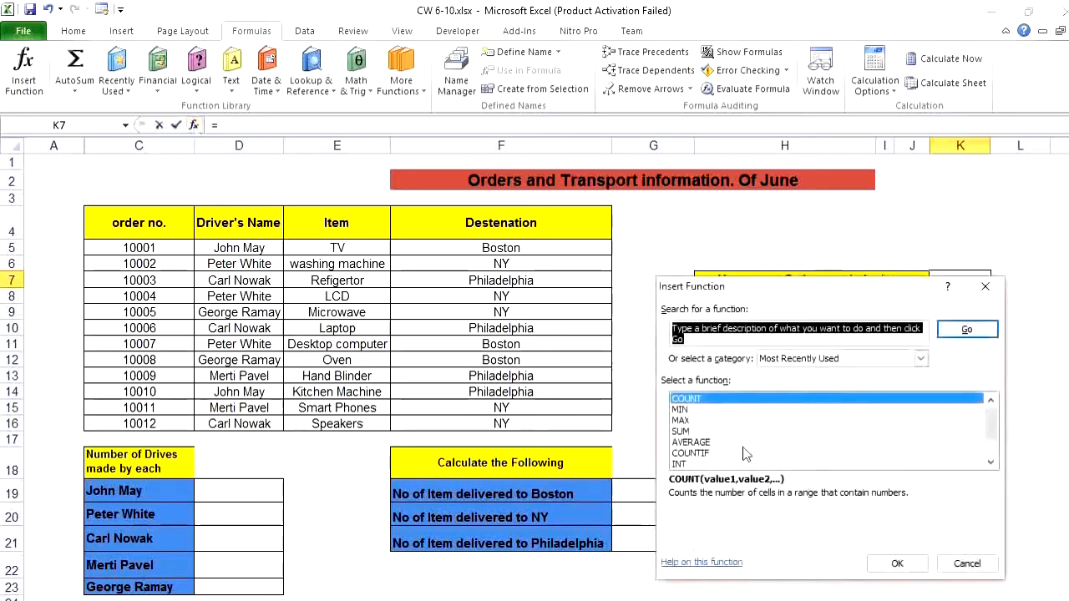
pyautogui.doubleClick(762, 397)
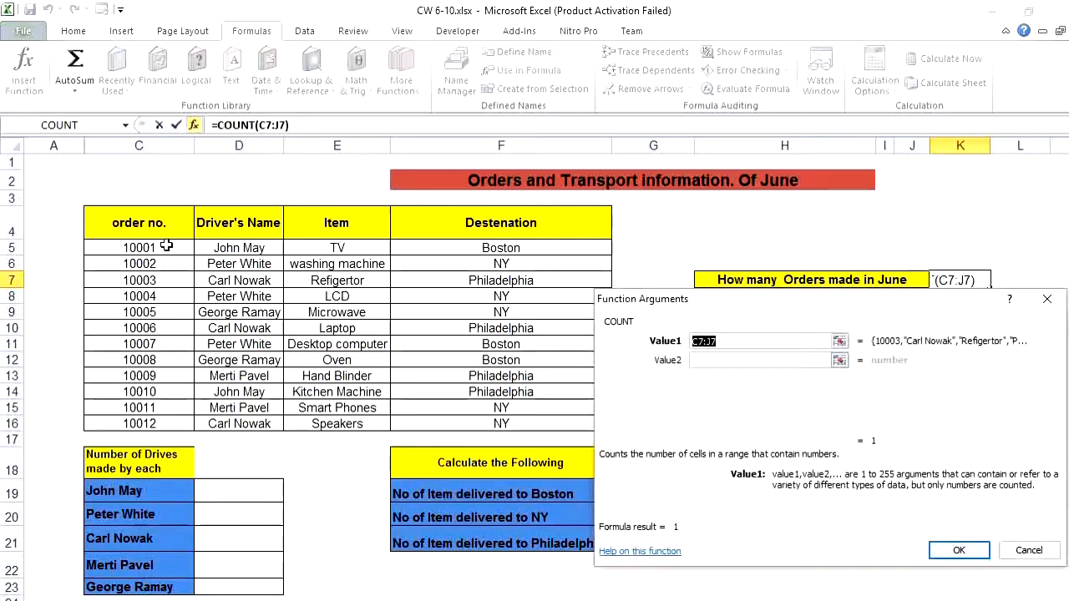
pyautogui.moveTo(166, 245); pyautogui.dragTo(149, 423)
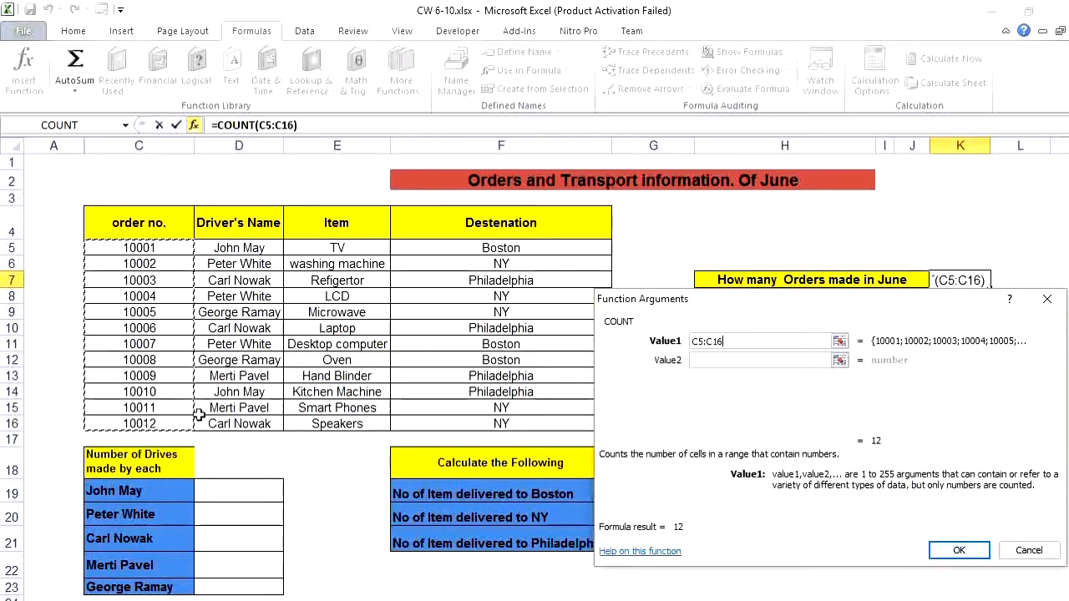
pyautogui.click(943, 551)
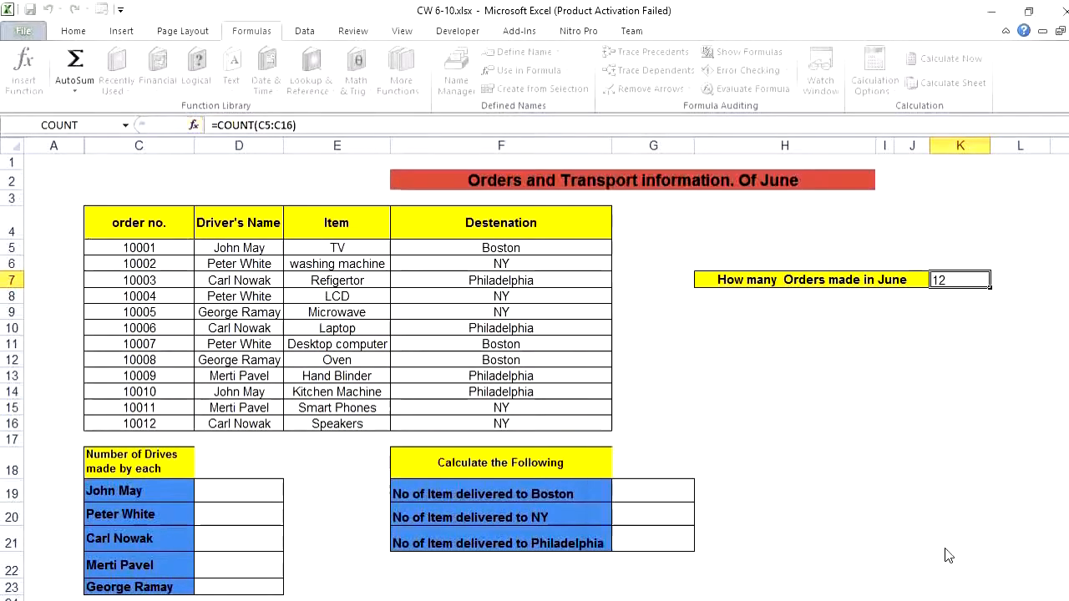
# Go through the order number cells from C5 down to C16 one by one to check the count
pyautogui.click(147, 247)
pyautogui.press('Down')
pyautogui.press('Down')
pyautogui.press('Down')
pyautogui.press('Down')
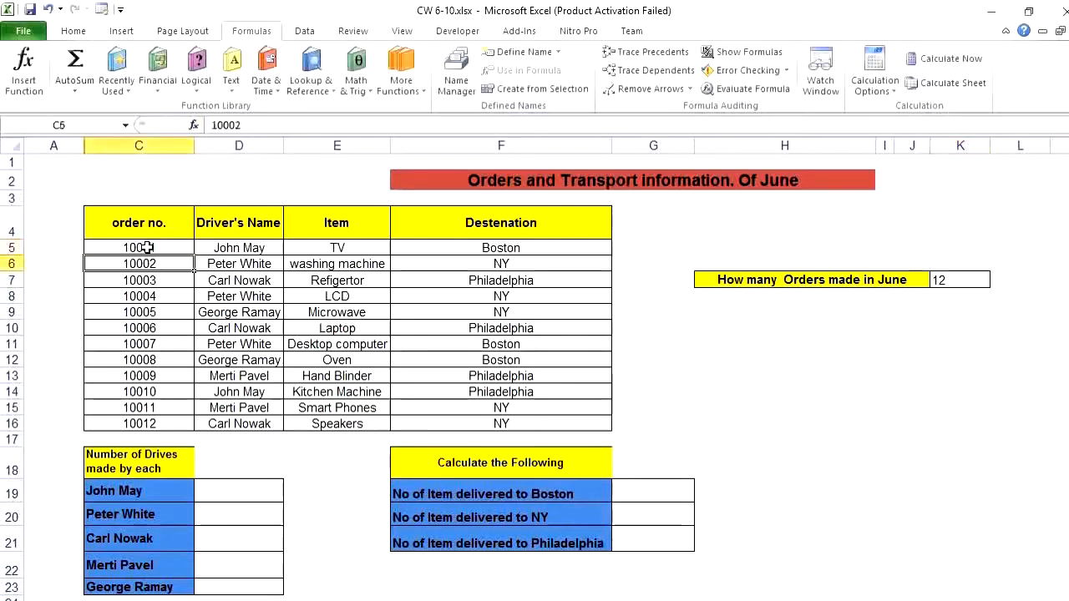
pyautogui.press('Down')
pyautogui.press('Down')
pyautogui.press('Down')
pyautogui.press('Down')
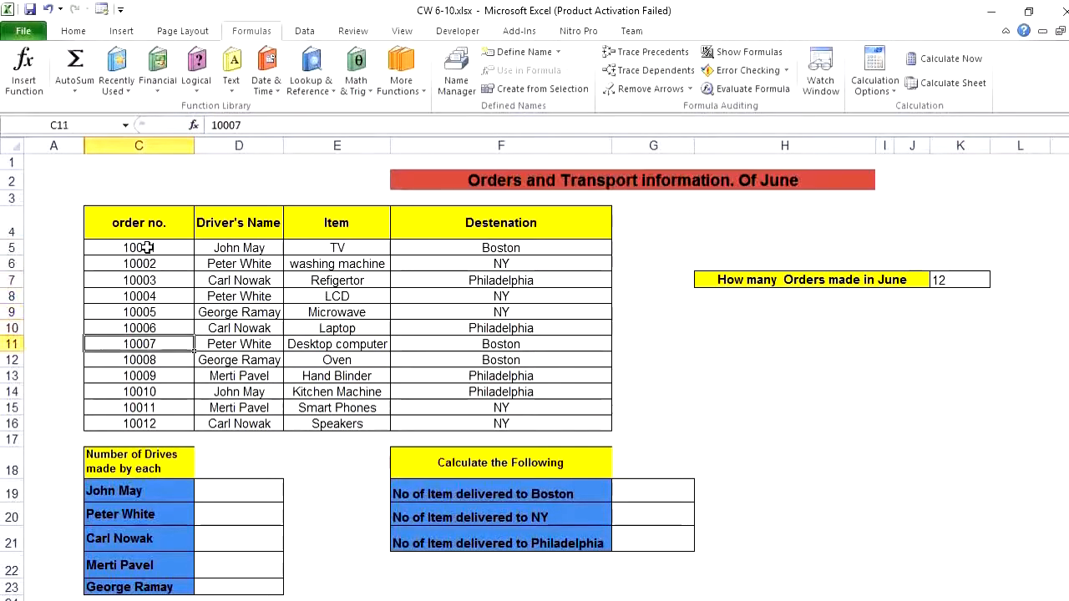
pyautogui.press('Down')
pyautogui.press('Down')
pyautogui.press('Down')
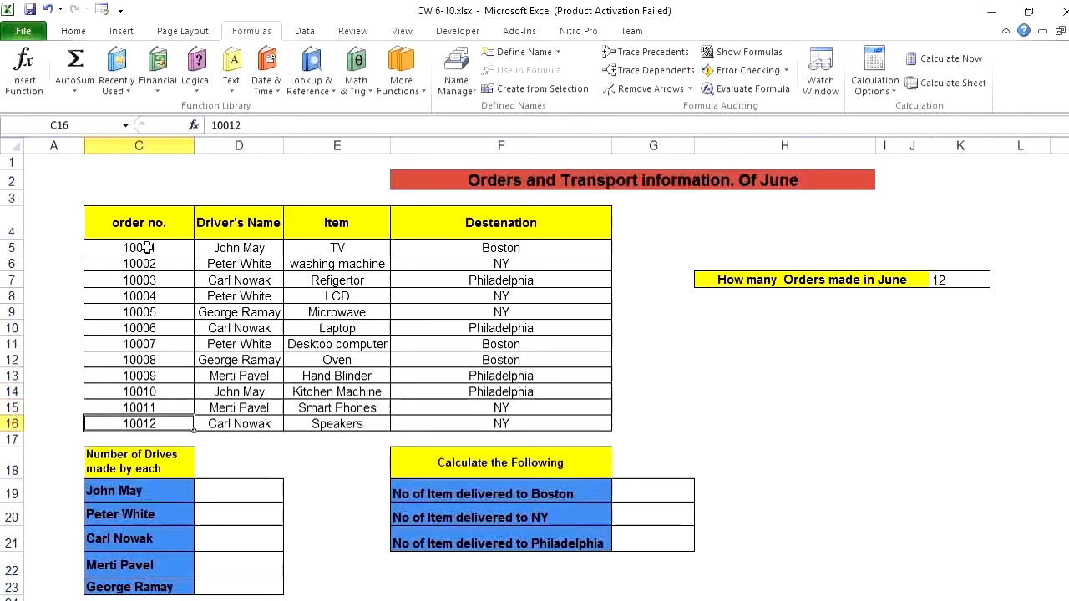
# Test the order count by clearing C9 and entering 0 there, and undo both changes
pyautogui.click(173, 313)
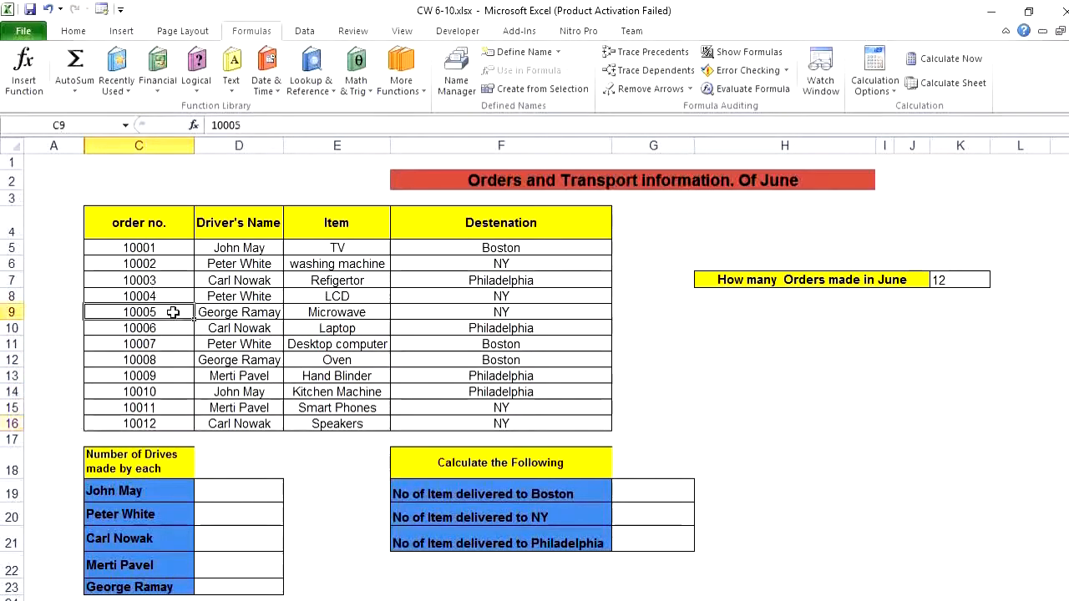
pyautogui.press('Delete')
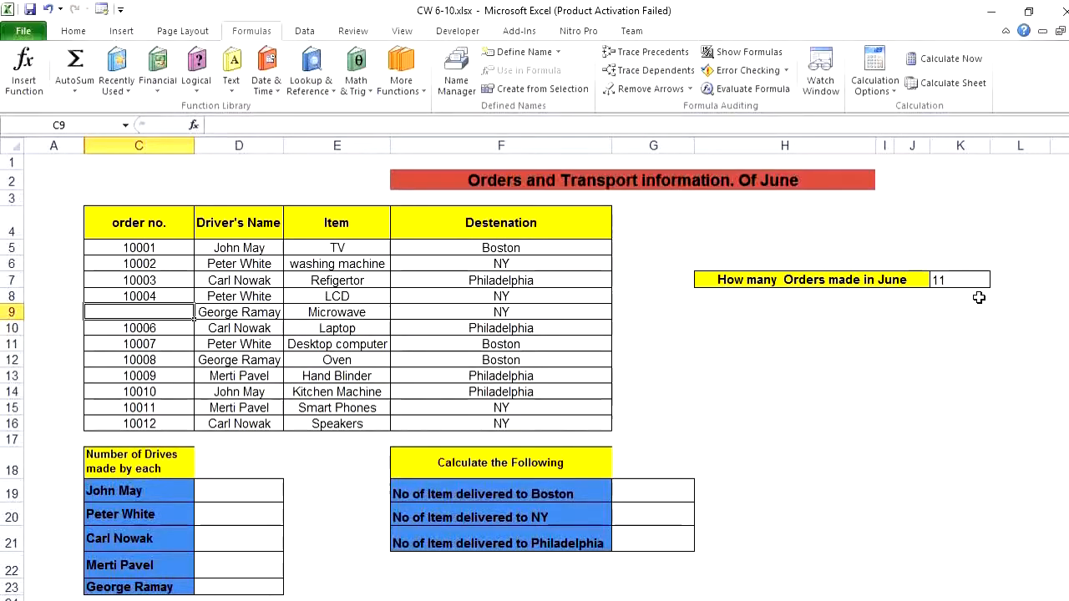
pyautogui.write('0')
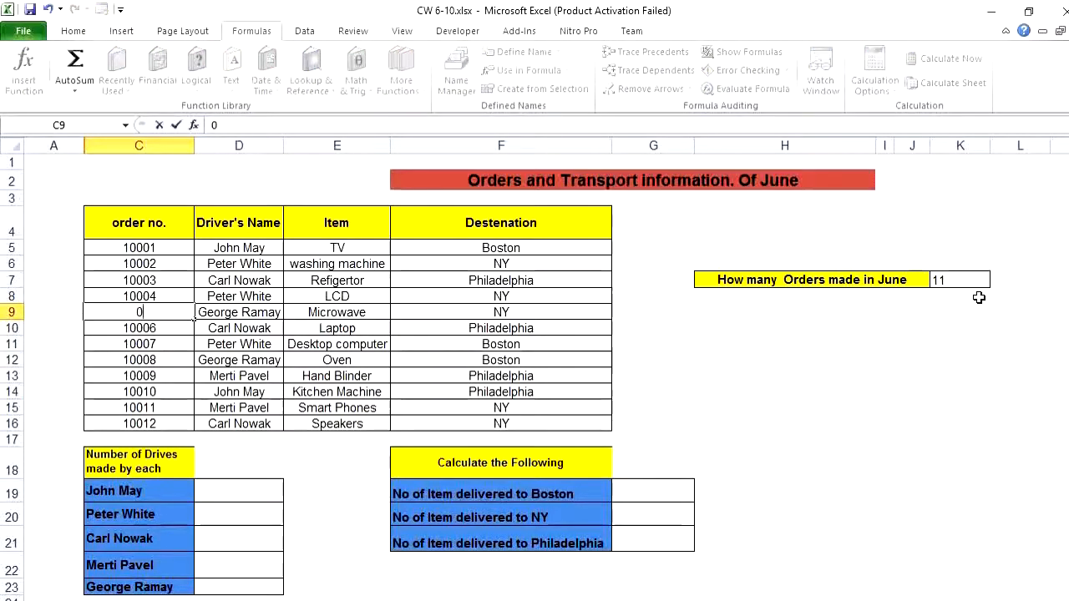
pyautogui.press('Return')
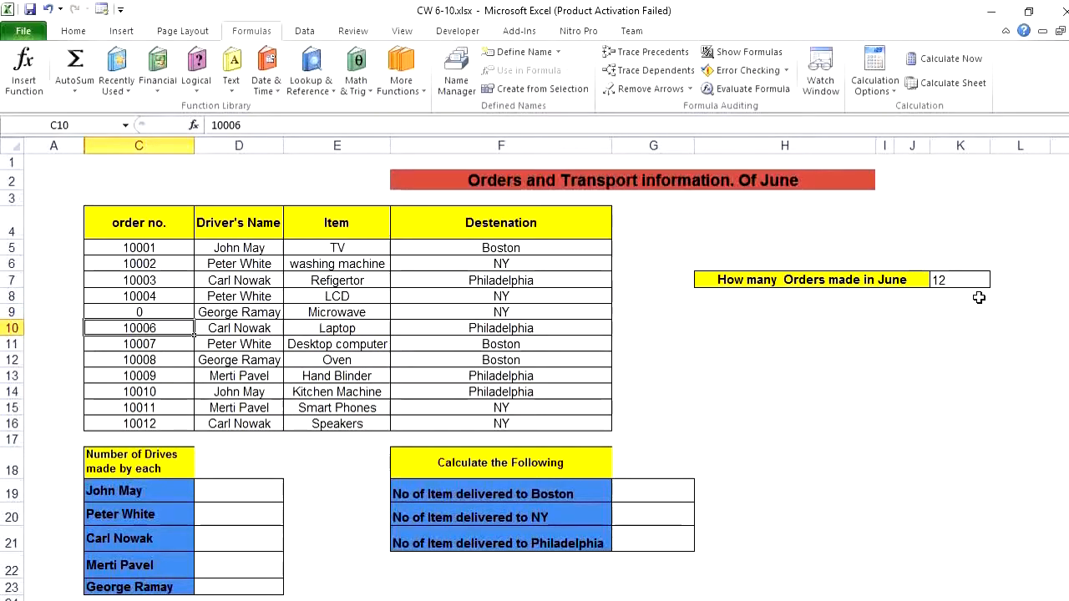
pyautogui.press('Up')
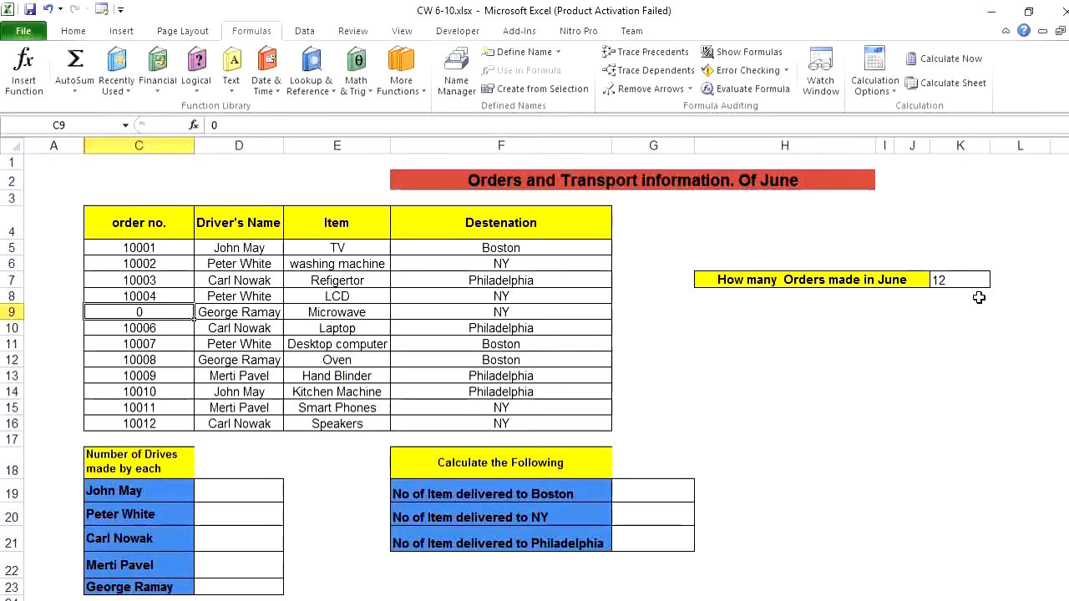
pyautogui.hotkey('ctrl', 'z')
pyautogui.hotkey('ctrl', 'y')
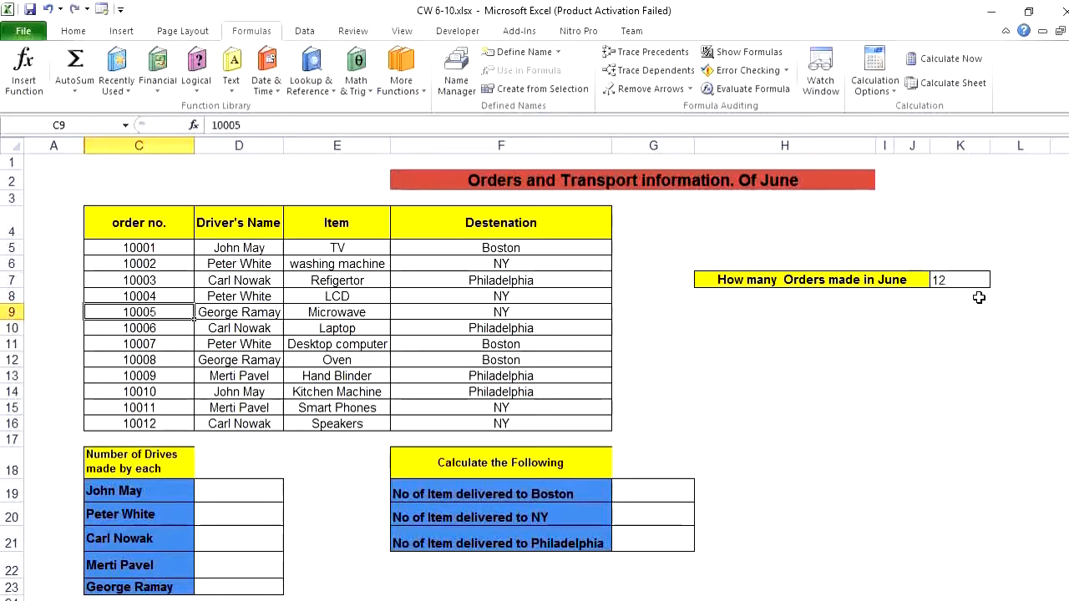
# Review the COUNT formula in K7 and centre the cell's content horizontally
pyautogui.click(976, 281)
pyautogui.doubleClick(976, 281)
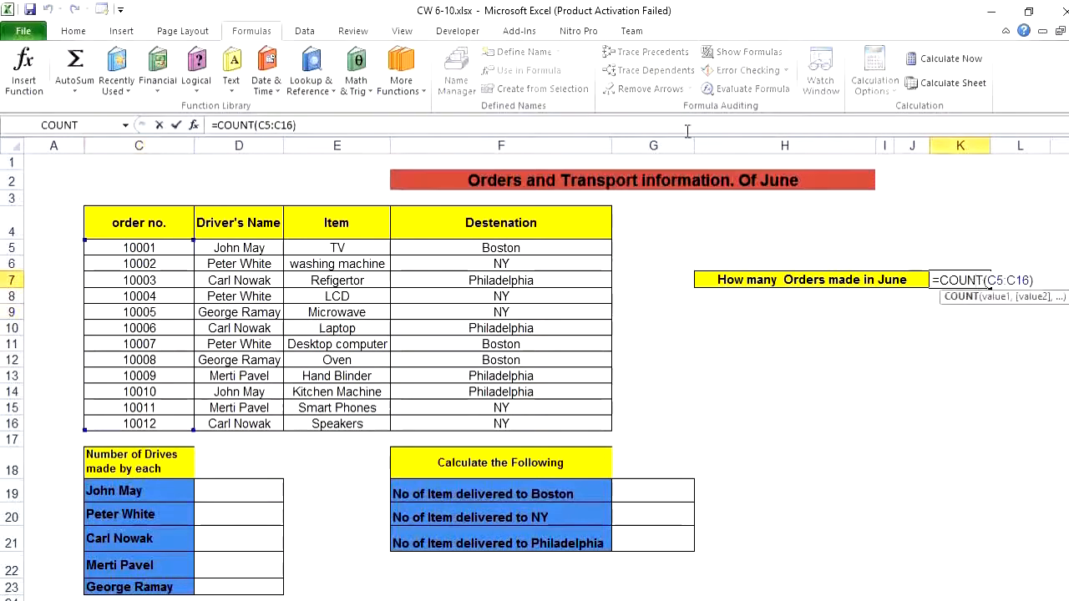
pyautogui.click(95, 32)
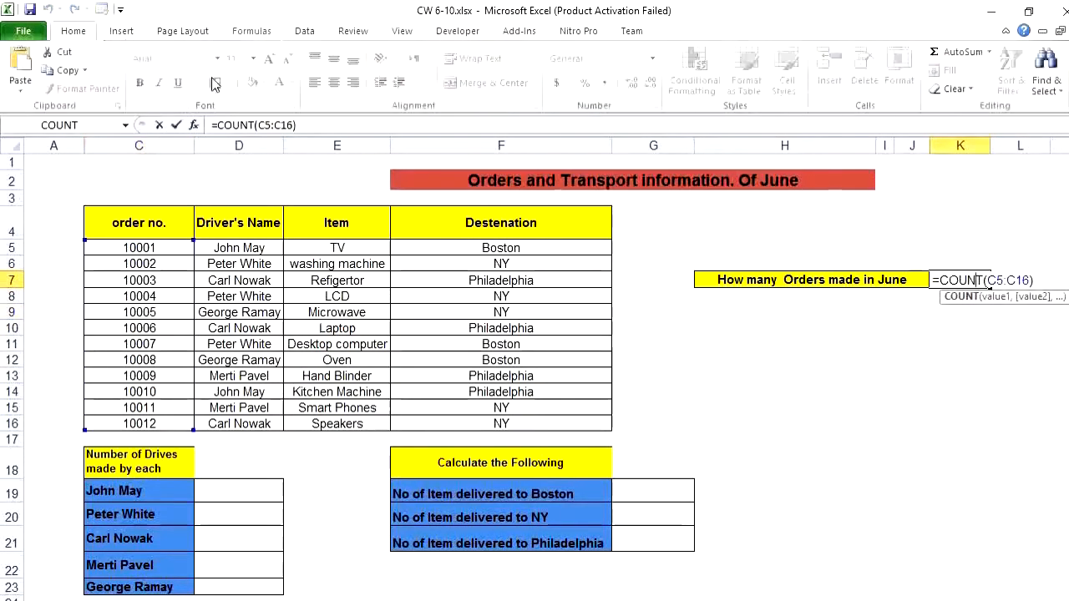
pyautogui.click(872, 374)
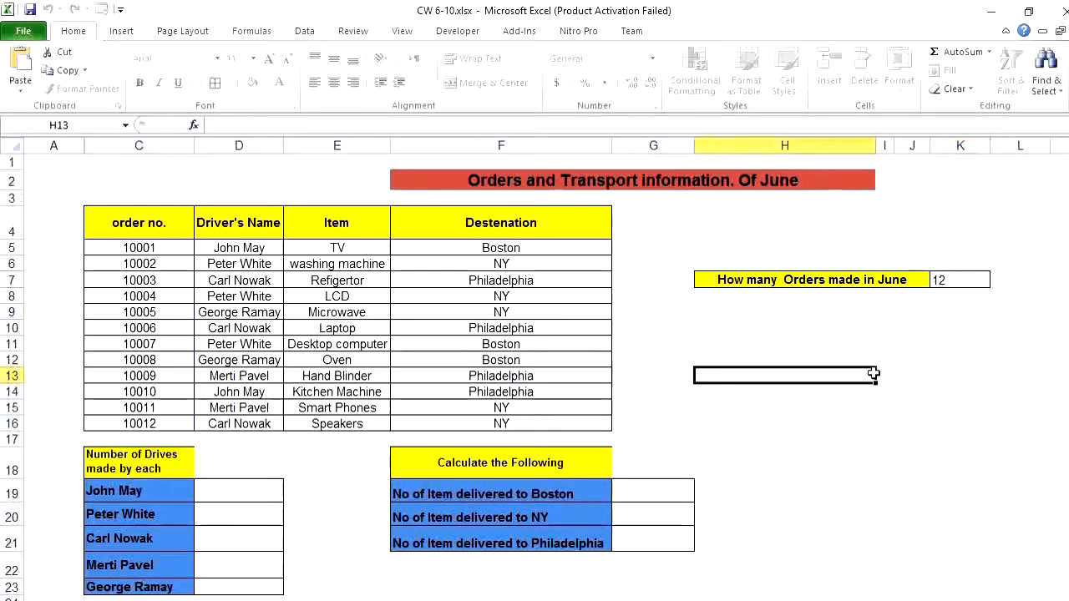
pyautogui.click(976, 281)
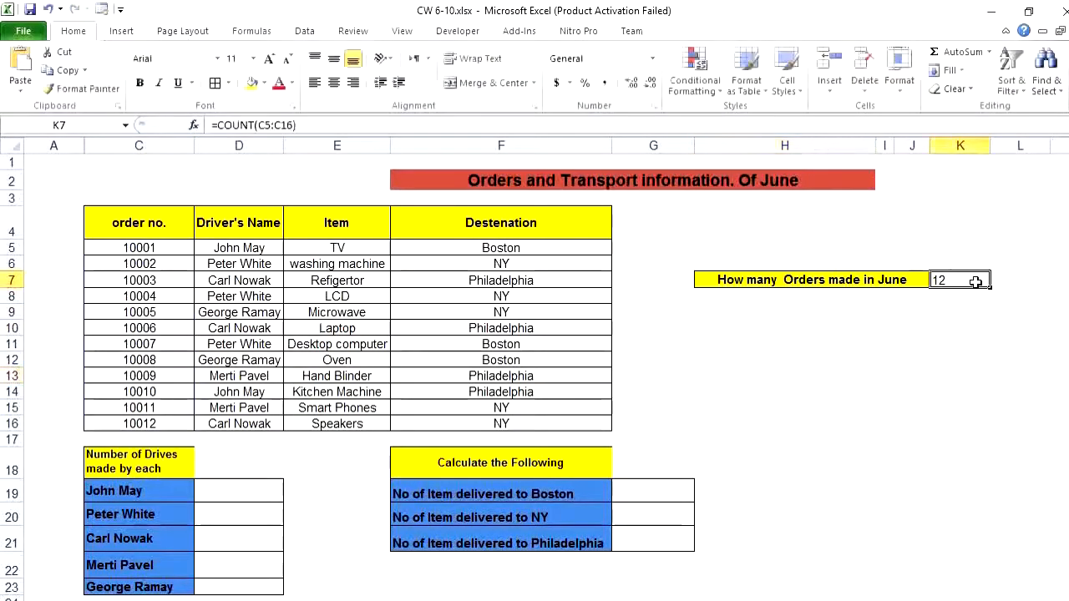
pyautogui.click(334, 83)
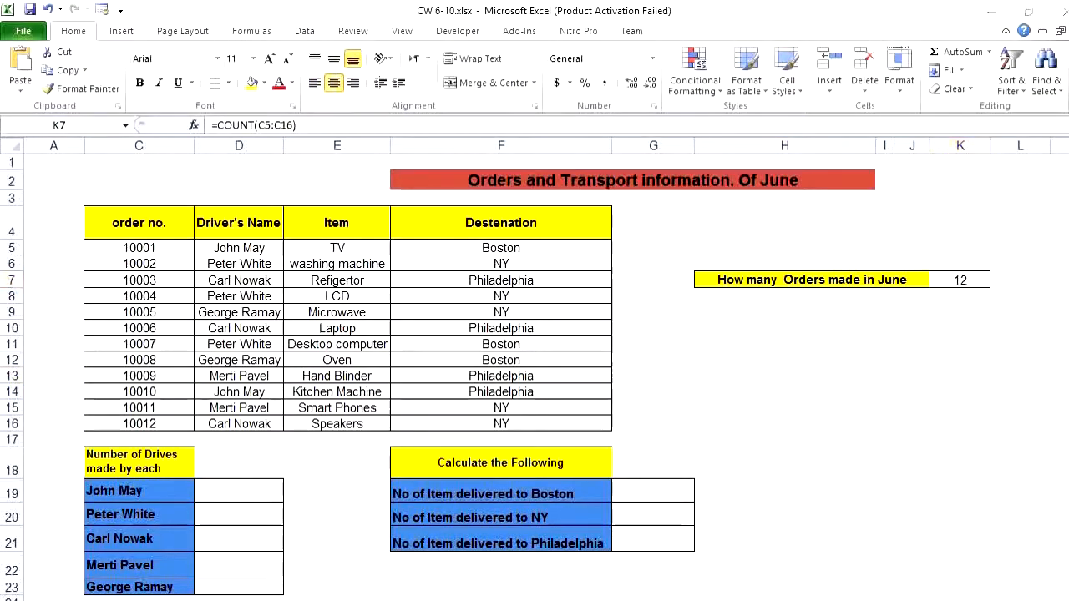
# Switch to the browser's Week 4 study plan page and look at its list of Excel functions
pyautogui.hotkey('alt', 'Tab')
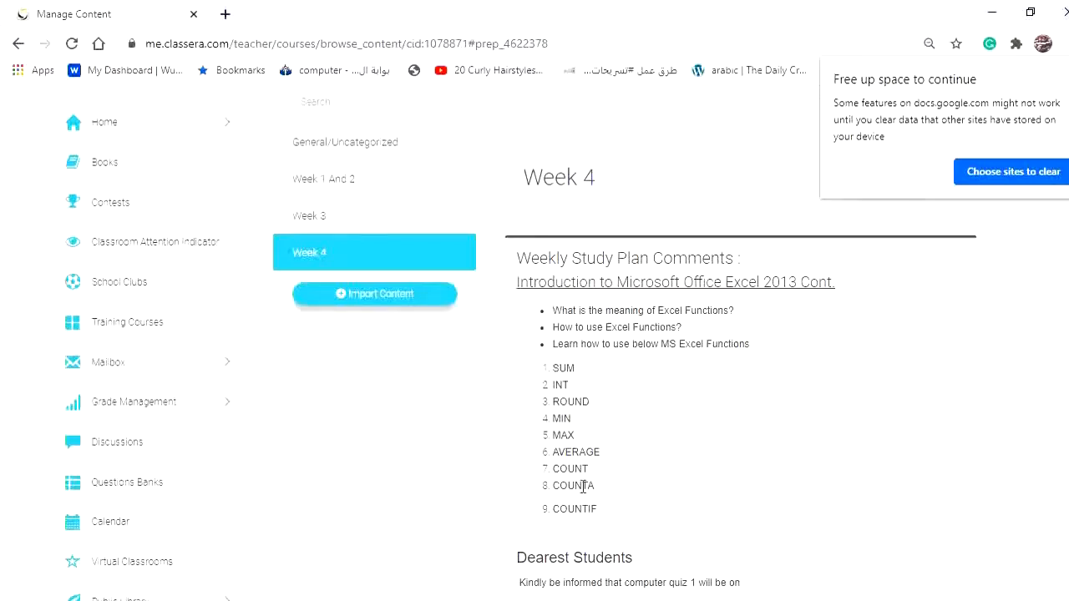
# Switch back to the Excel workbook, clear the order count in K7 and list the Statistical functions for a new formula there
pyautogui.hotkey('alt', 'Tab')
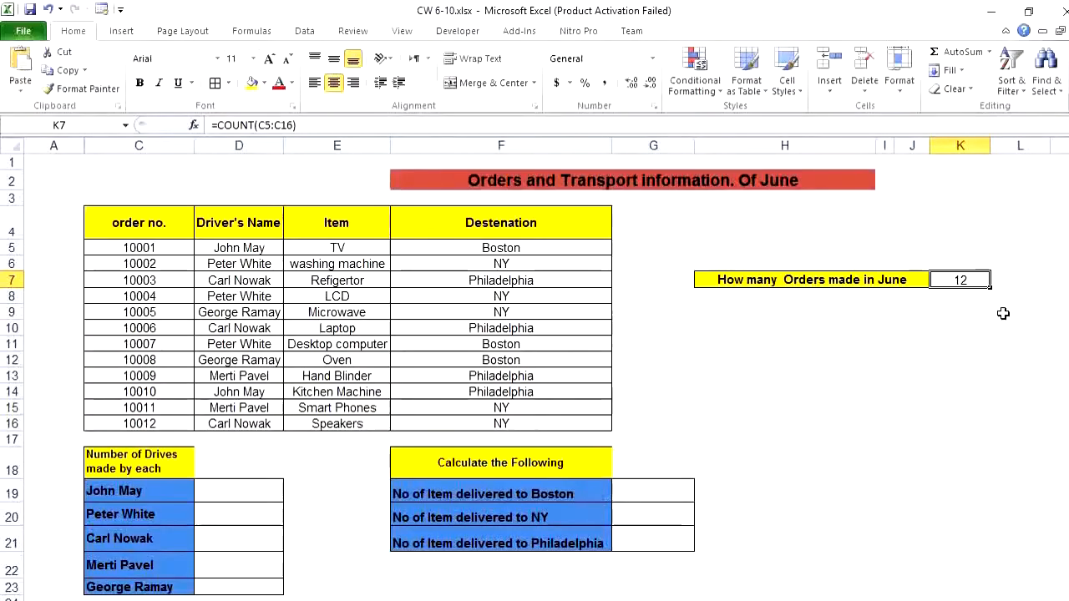
pyautogui.press('Delete')
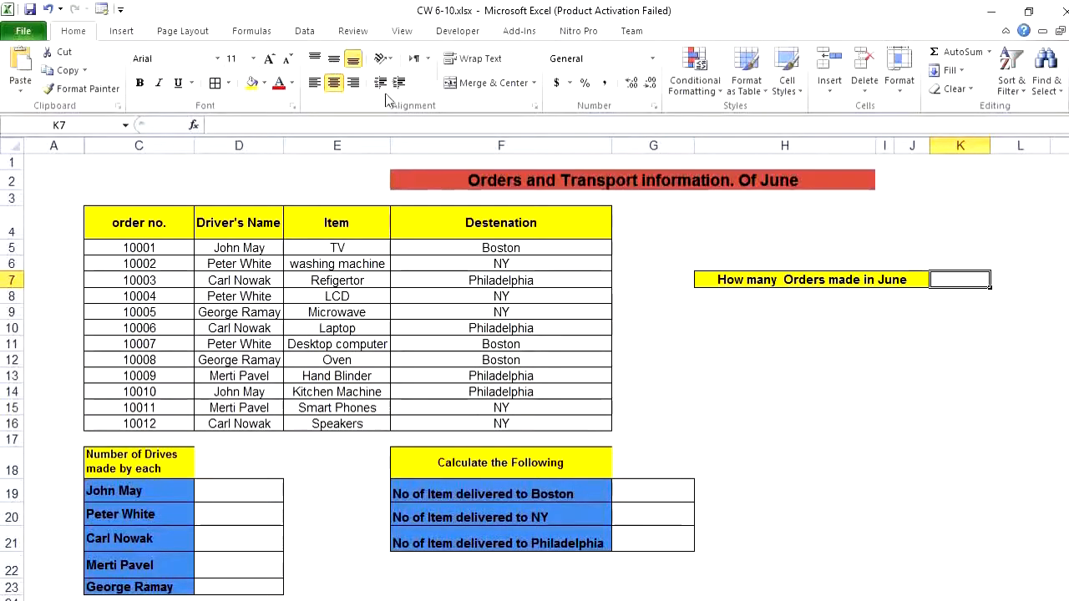
pyautogui.click(195, 126)
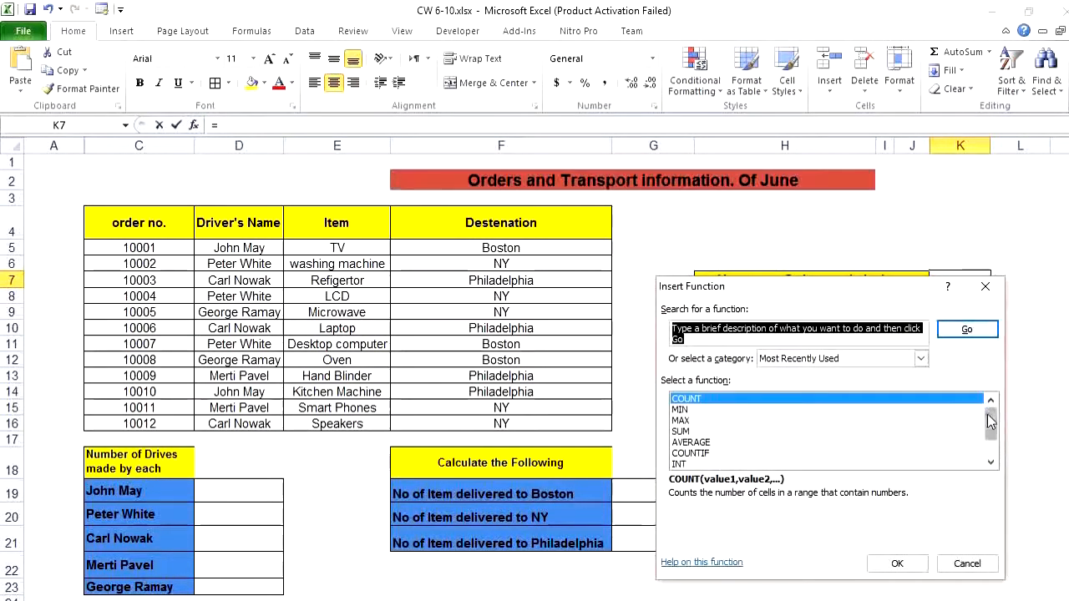
pyautogui.moveTo(988, 421)
pyautogui.mouseDown()
pyautogui.moveTo(993, 439)
pyautogui.moveTo(994, 412)
pyautogui.mouseUp()
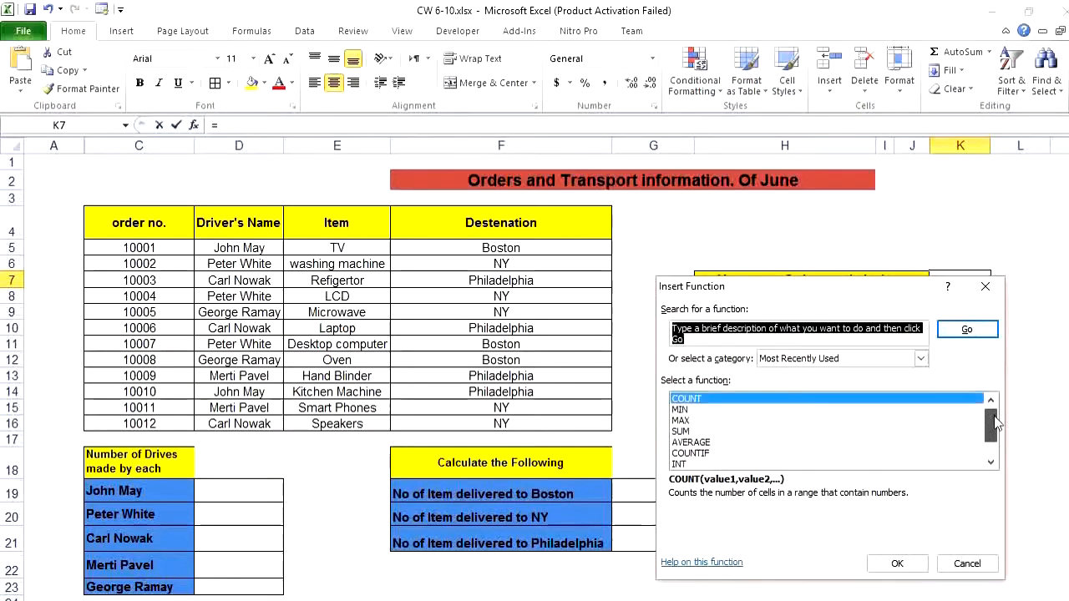
pyautogui.click(922, 360)
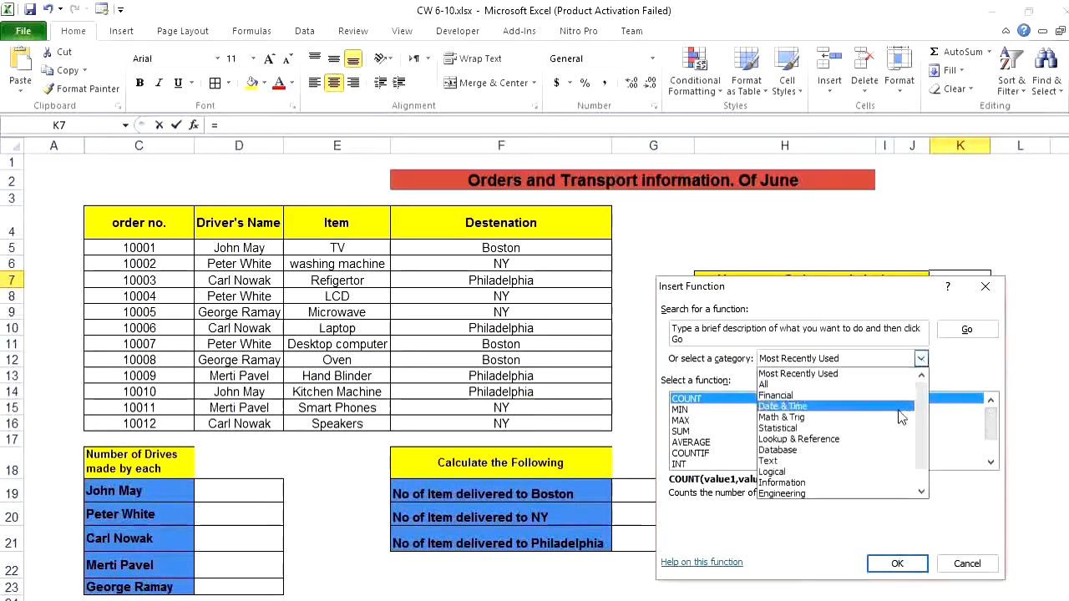
pyautogui.click(892, 429)
pyautogui.click(877, 433)
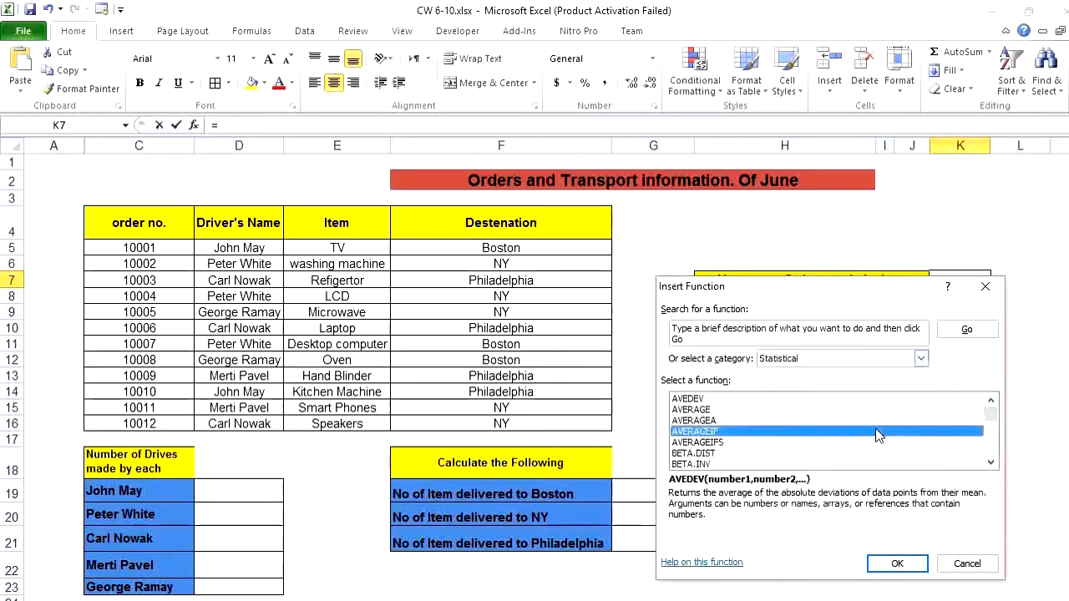
# Count the order numbers C5:C16 in K7 with the COUNTA function
pyautogui.click(714, 399)
pyautogui.click(714, 409)
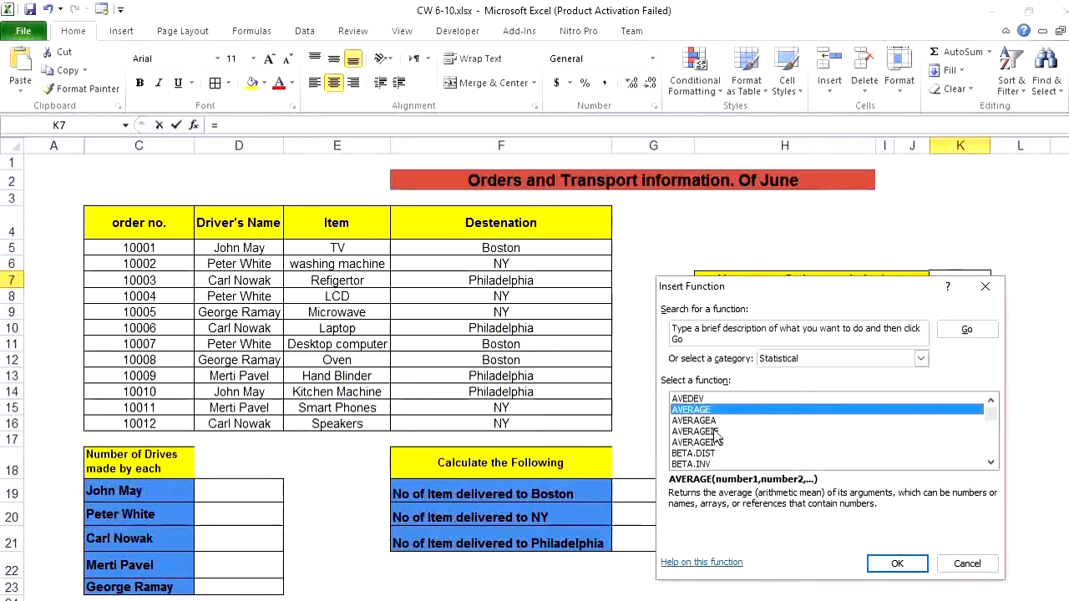
pyautogui.press('c')
pyautogui.press('c')
pyautogui.press('c')
pyautogui.press('c')
pyautogui.press('c')
pyautogui.press('c')
pyautogui.press('c')
pyautogui.press('c')
pyautogui.press('c')
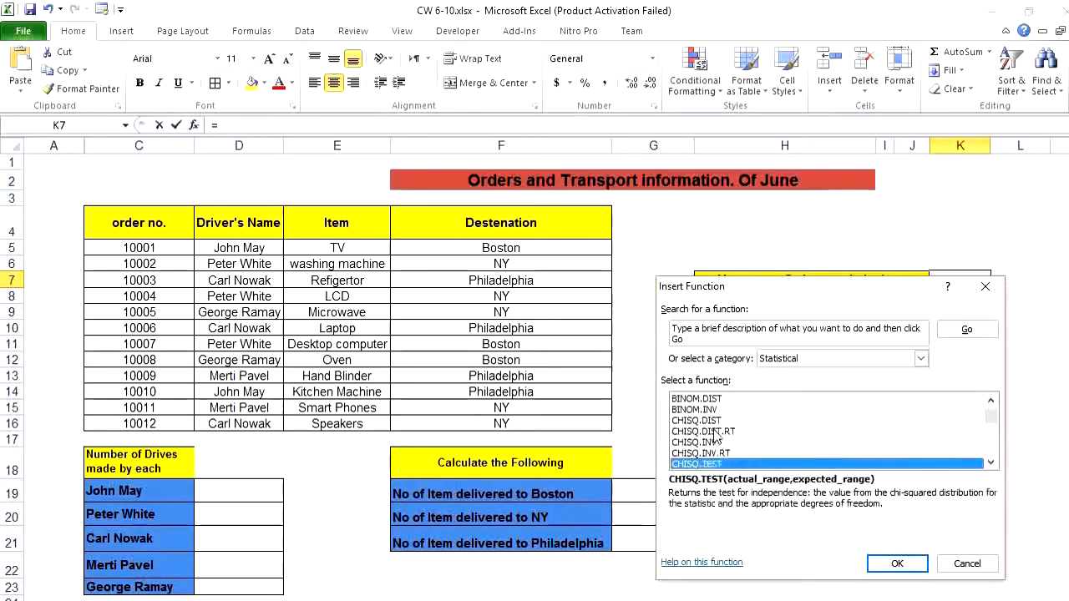
pyautogui.press('c')
pyautogui.press('c')
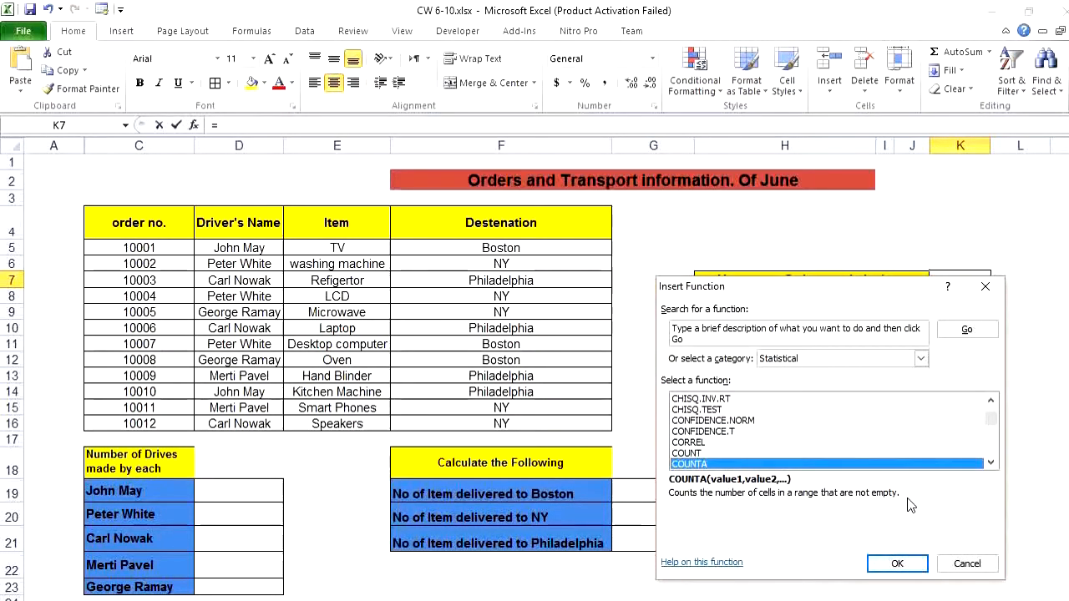
pyautogui.click(891, 563)
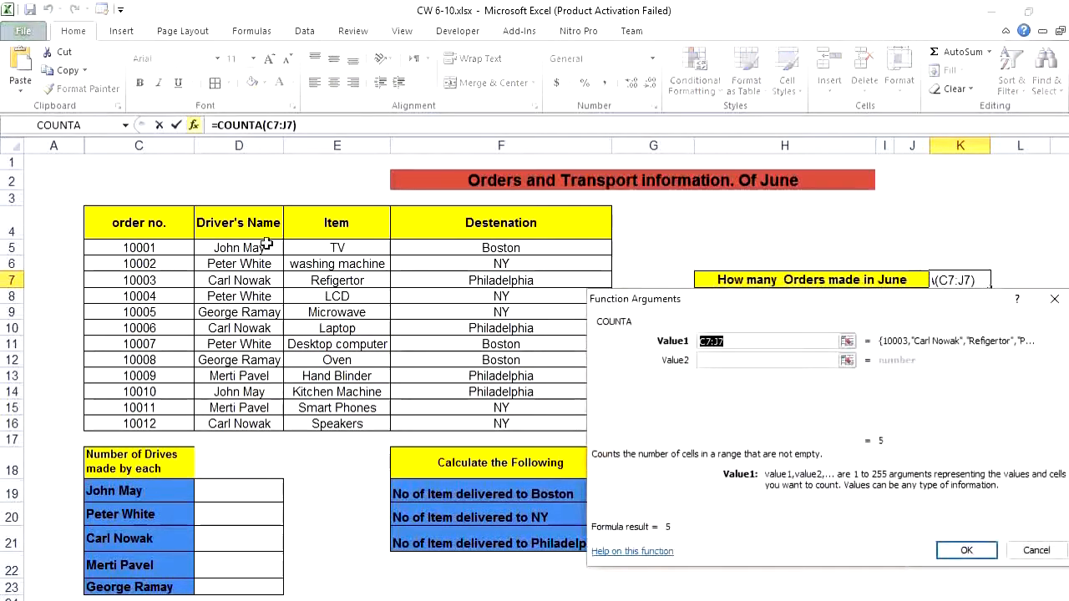
pyautogui.moveTo(183, 247); pyautogui.dragTo(142, 417)
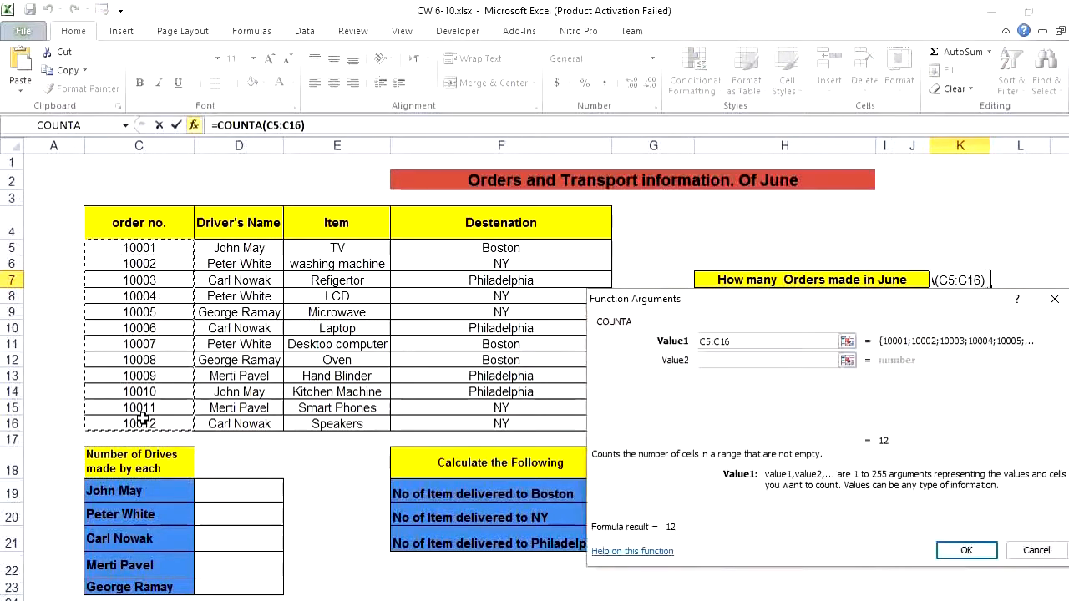
pyautogui.click(964, 551)
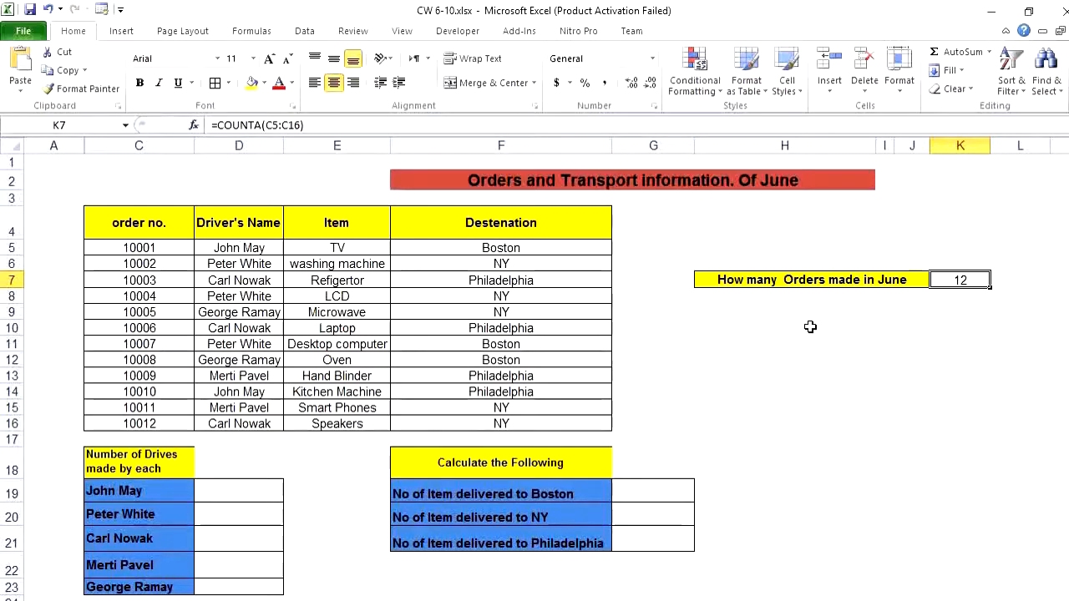
# Replace the formula in K7 with a COUNTA of the driver name cells D5:D16
pyautogui.press('Delete')
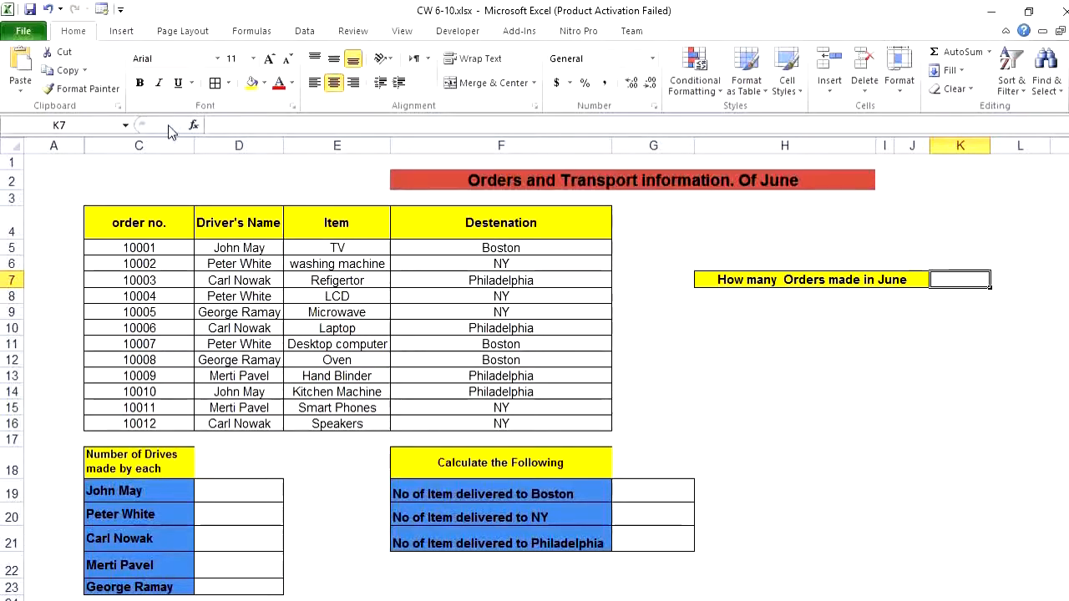
pyautogui.click(193, 124)
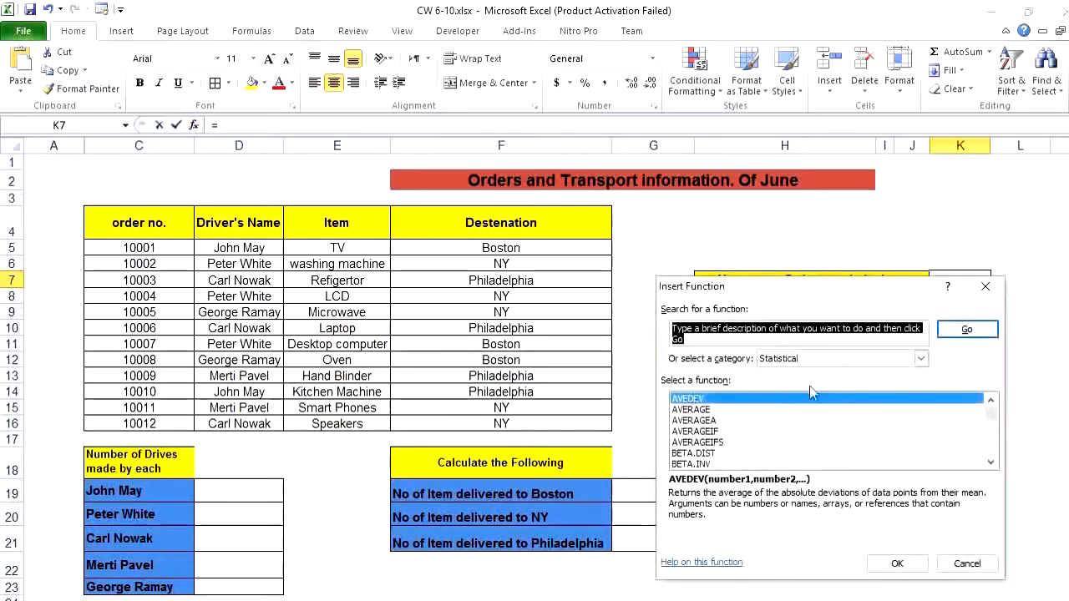
pyautogui.click(800, 465)
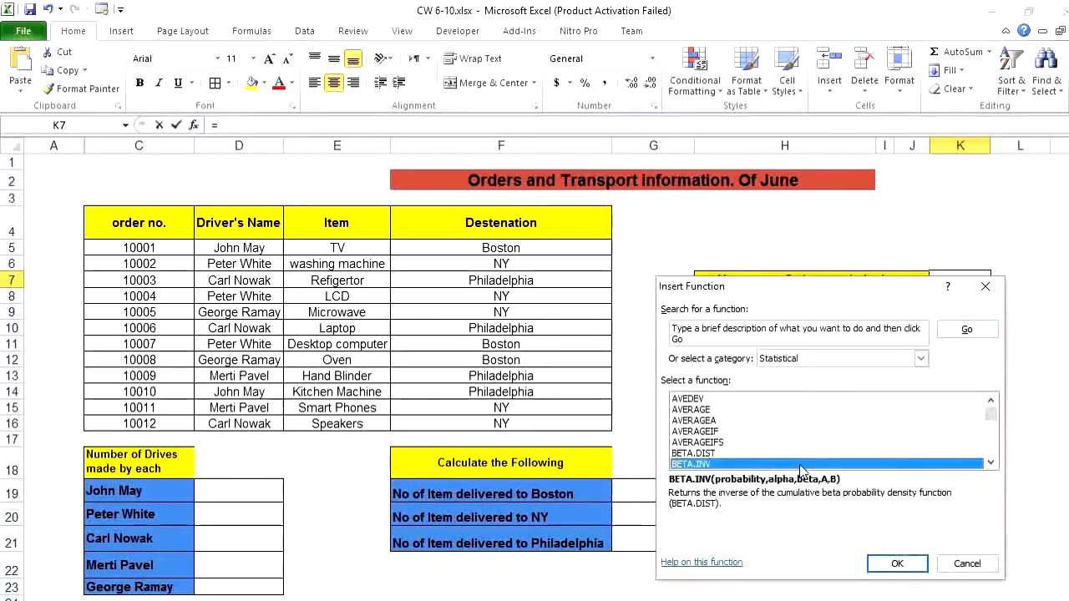
pyautogui.press('Down')
pyautogui.press('Down')
pyautogui.press('Down')
pyautogui.press('Down')
pyautogui.press('Down')
pyautogui.press('Down')
pyautogui.press('Down')
pyautogui.press('Down')
pyautogui.press('Down')
pyautogui.press('Down')
pyautogui.press('Down')
pyautogui.press('Down')
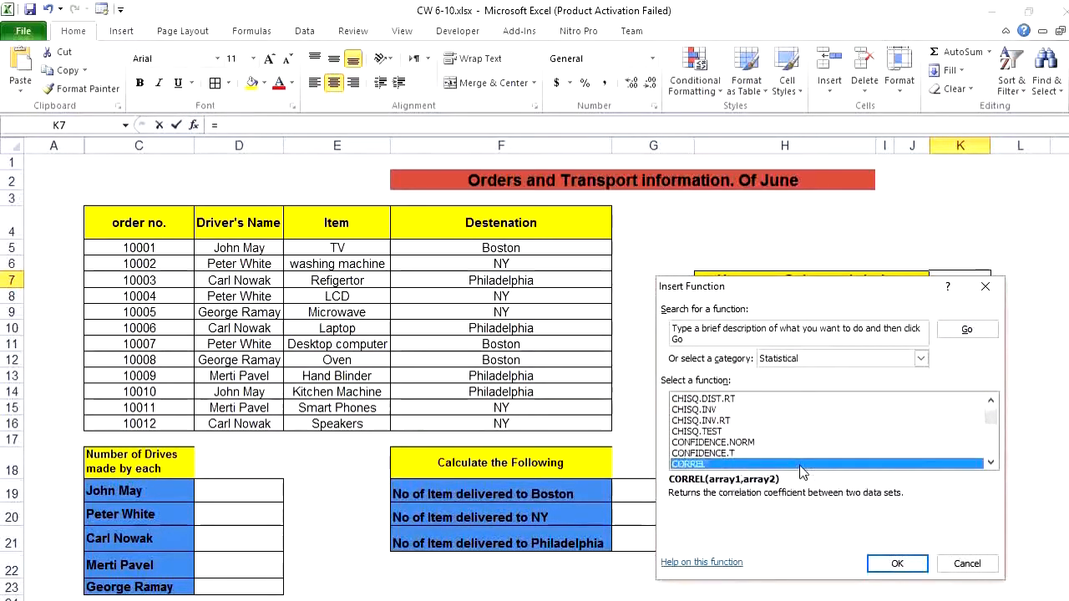
pyautogui.press('Down')
pyautogui.press('Return')
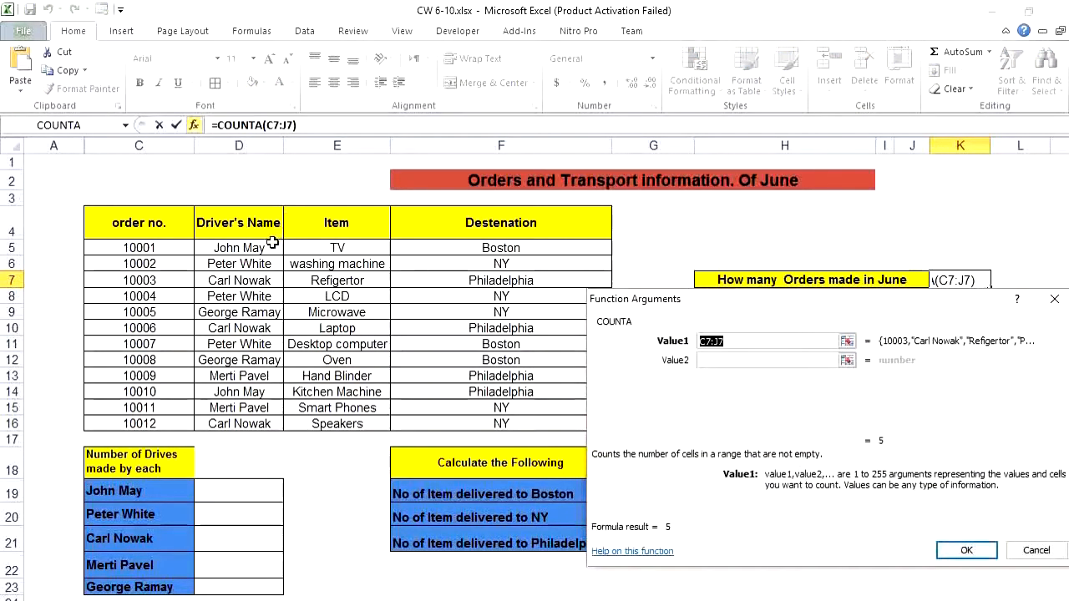
pyautogui.moveTo(273, 248); pyautogui.dragTo(244, 419)
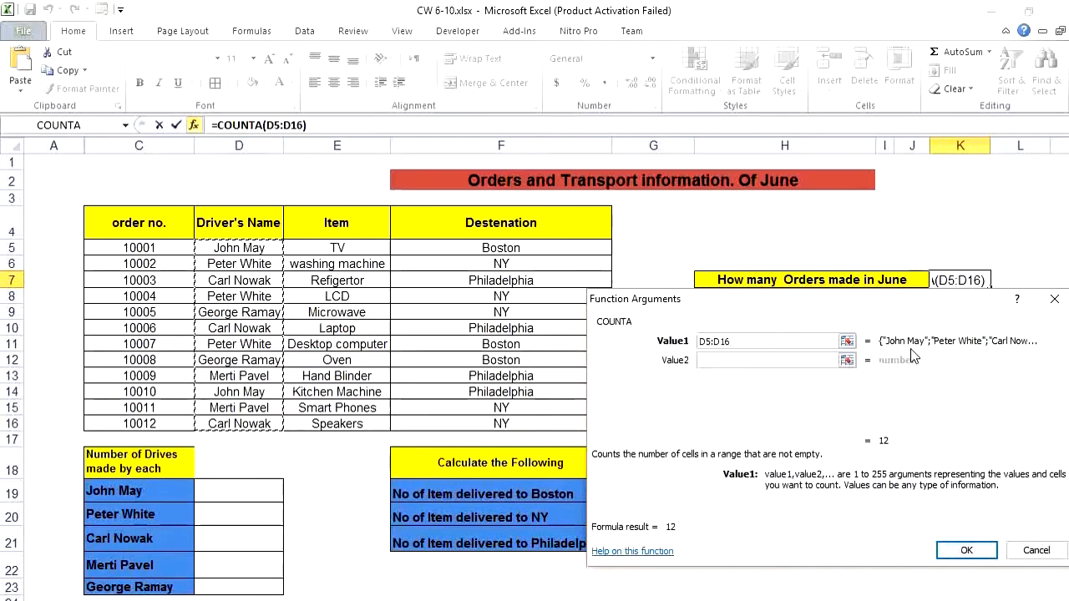
pyautogui.click(965, 552)
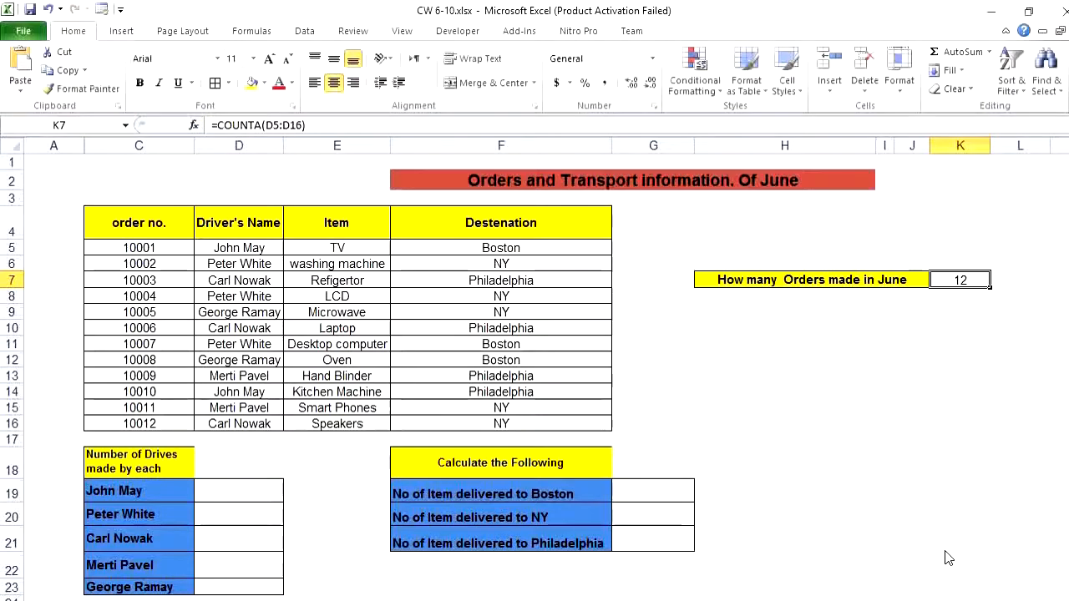
pyautogui.press('Delete')
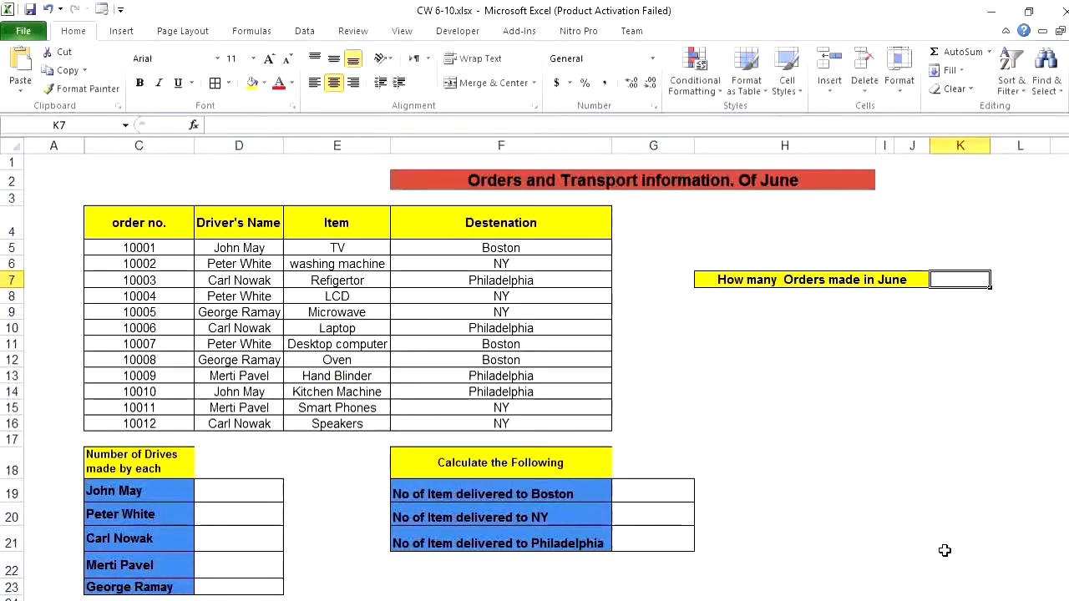
pyautogui.hotkey('ctrl', 'z')
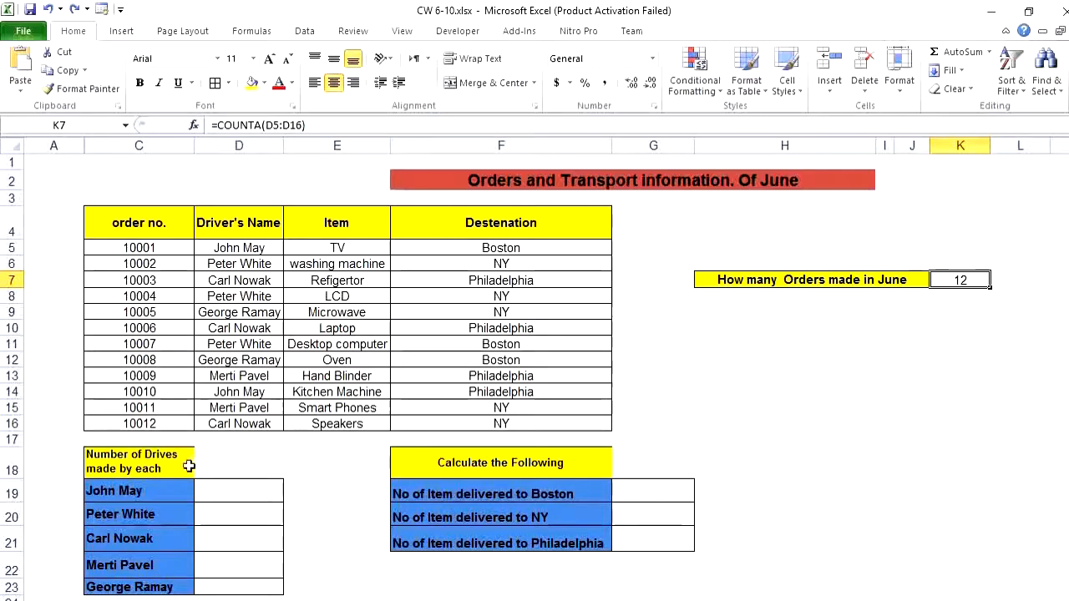
# Count the first driver's drives in D19 using COUNTIF with range D5:D16 and criteria D5, and centre the cell's content horizontally
pyautogui.moveTo(1060, 391); pyautogui.dragTo(1061, 398)
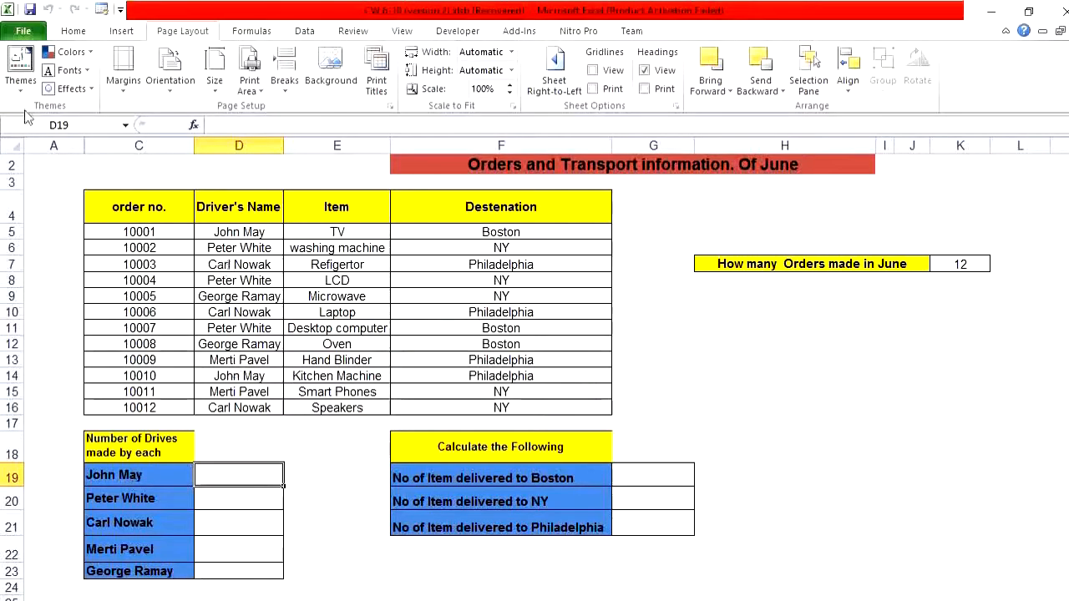
pyautogui.click(193, 125)
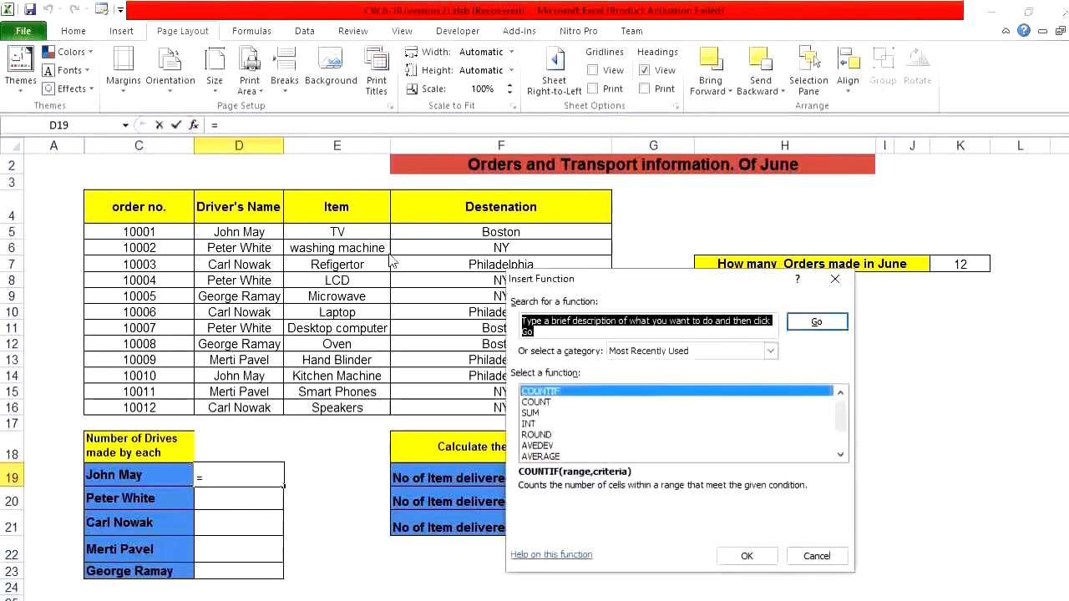
pyautogui.doubleClick(603, 391)
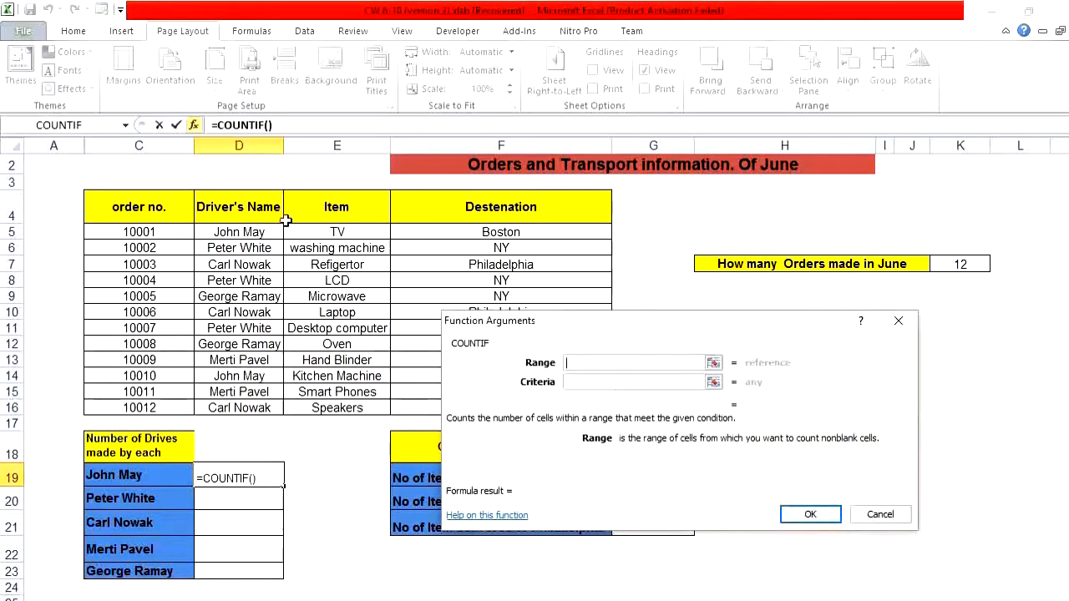
pyautogui.moveTo(258, 234); pyautogui.dragTo(242, 406)
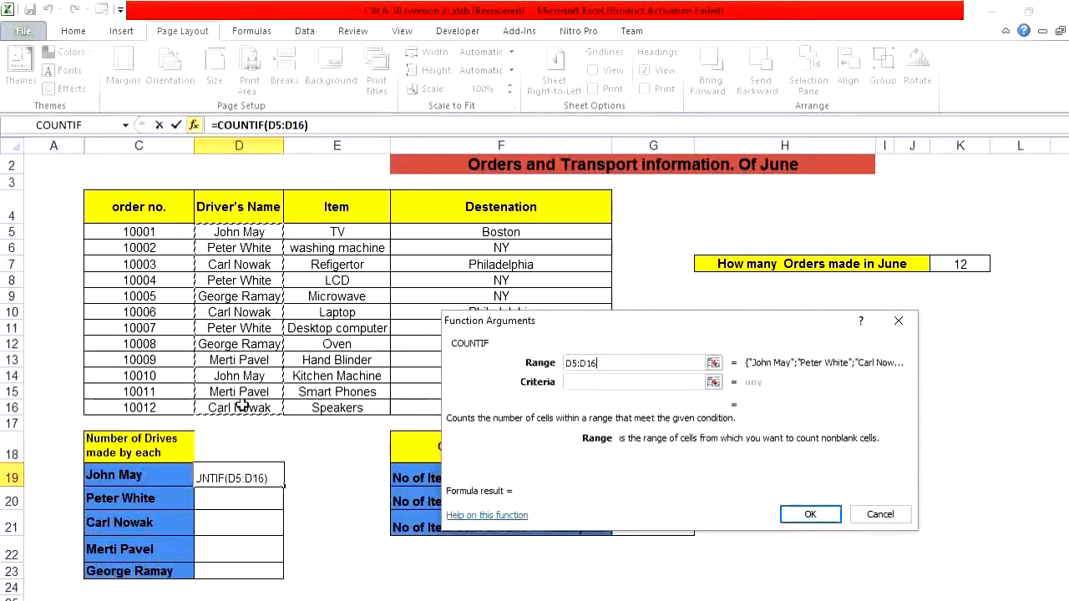
pyautogui.click(617, 383)
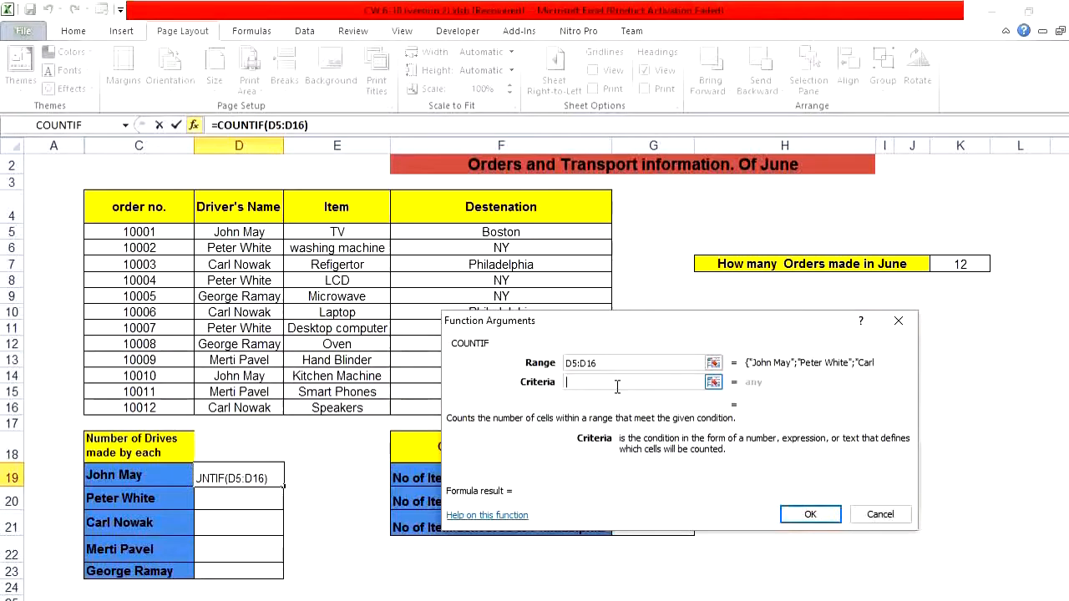
pyautogui.click(263, 233)
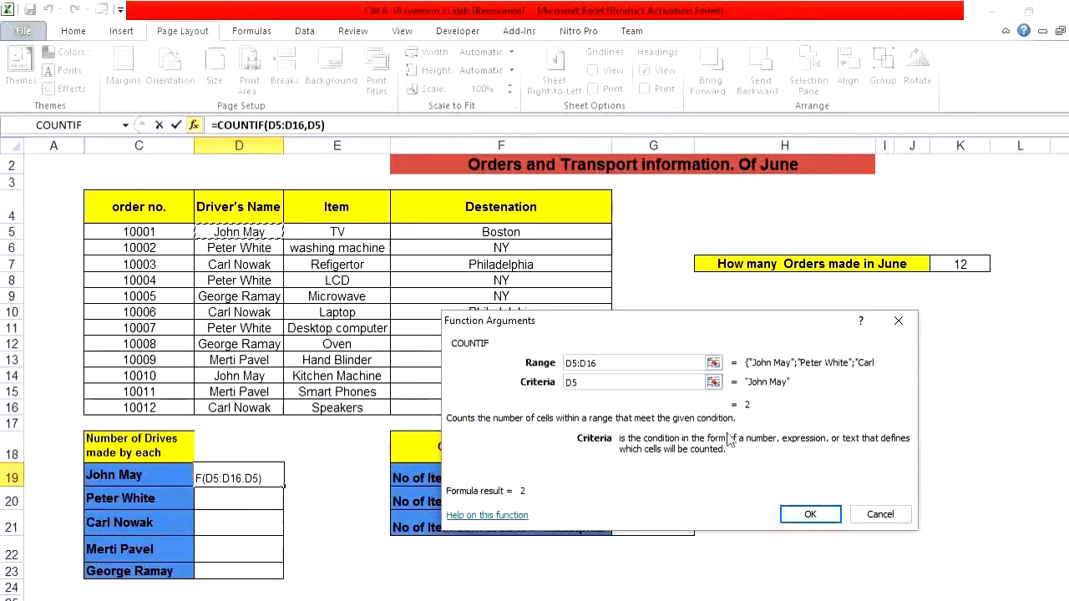
pyautogui.click(807, 516)
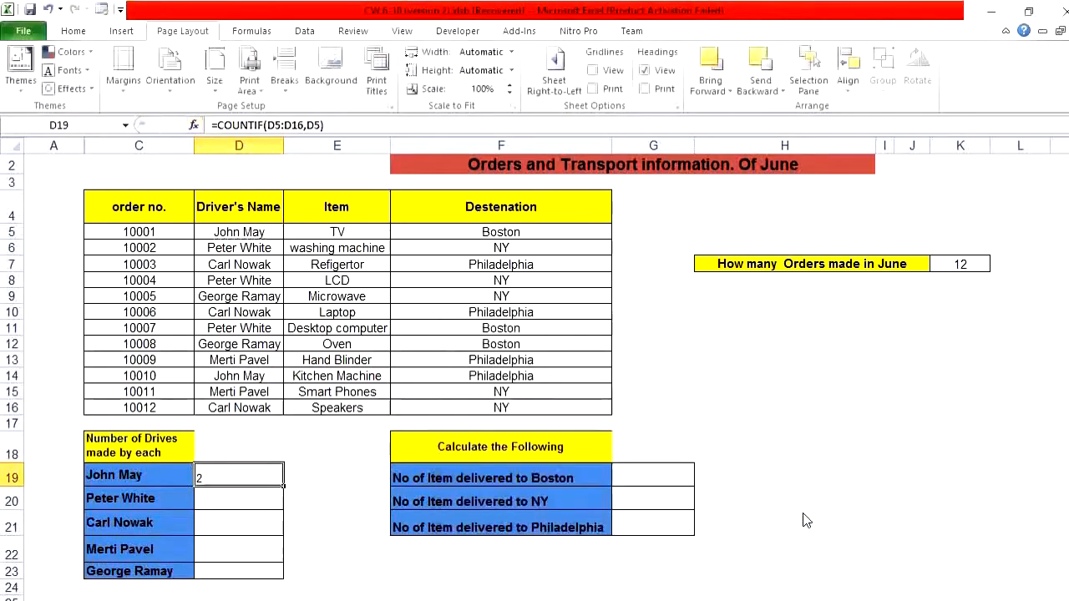
pyautogui.click(72, 32)
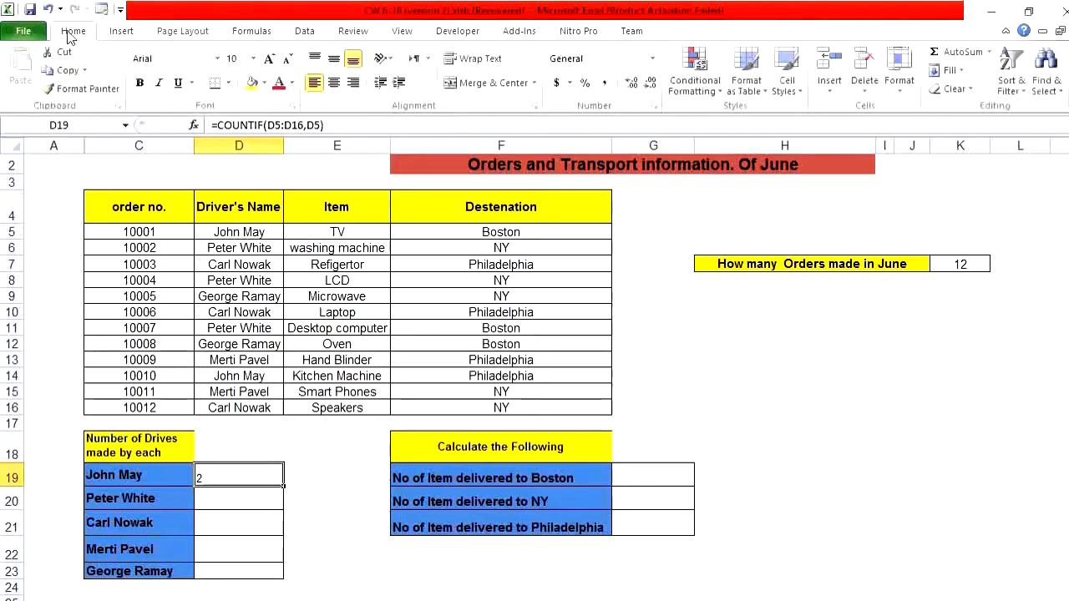
pyautogui.click(333, 82)
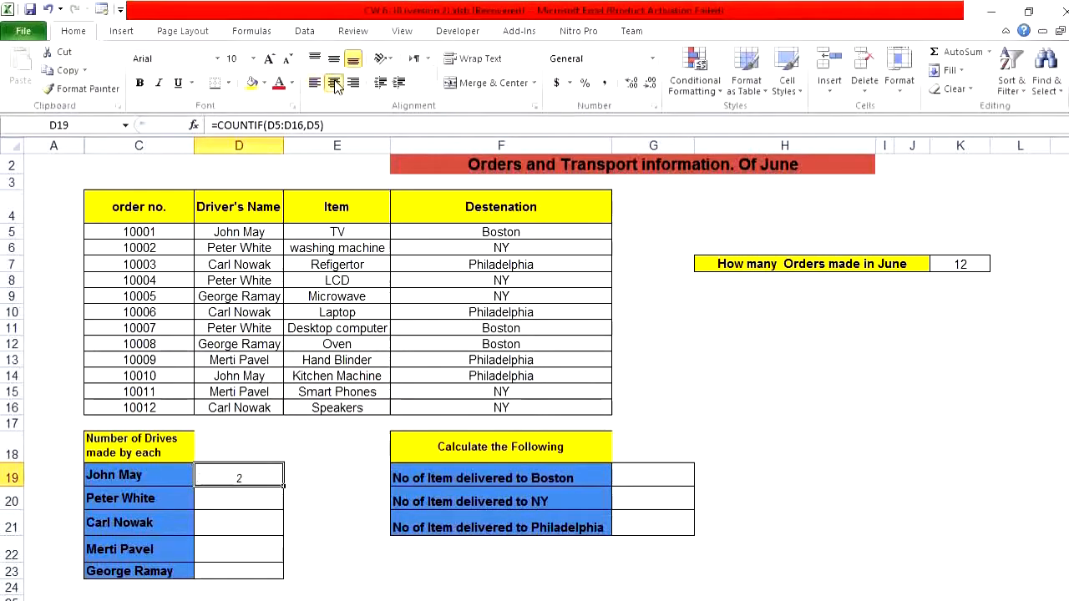
# Count the second driver's drives in D20 using COUNTIF with range D5:D16 and criteria D6, and centre the cell's content horizontally
pyautogui.click(273, 504)
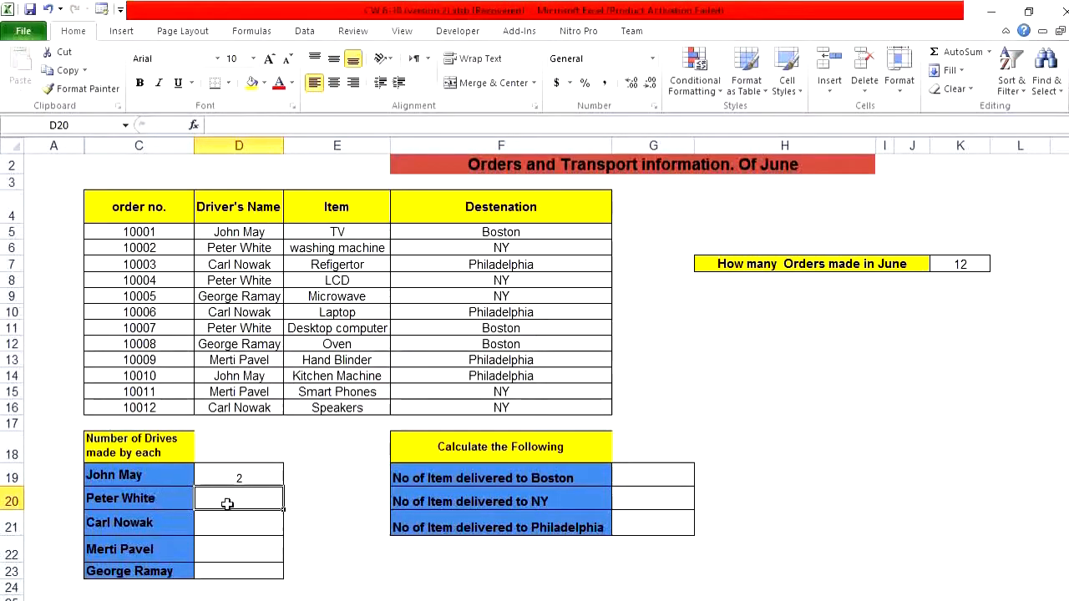
pyautogui.click(274, 476)
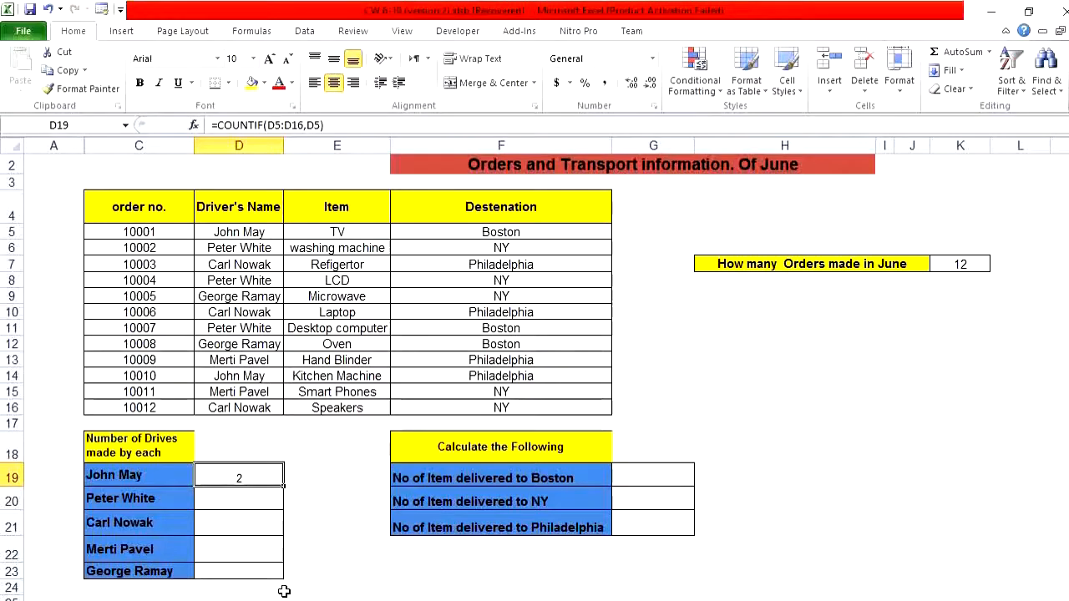
pyautogui.click(250, 509)
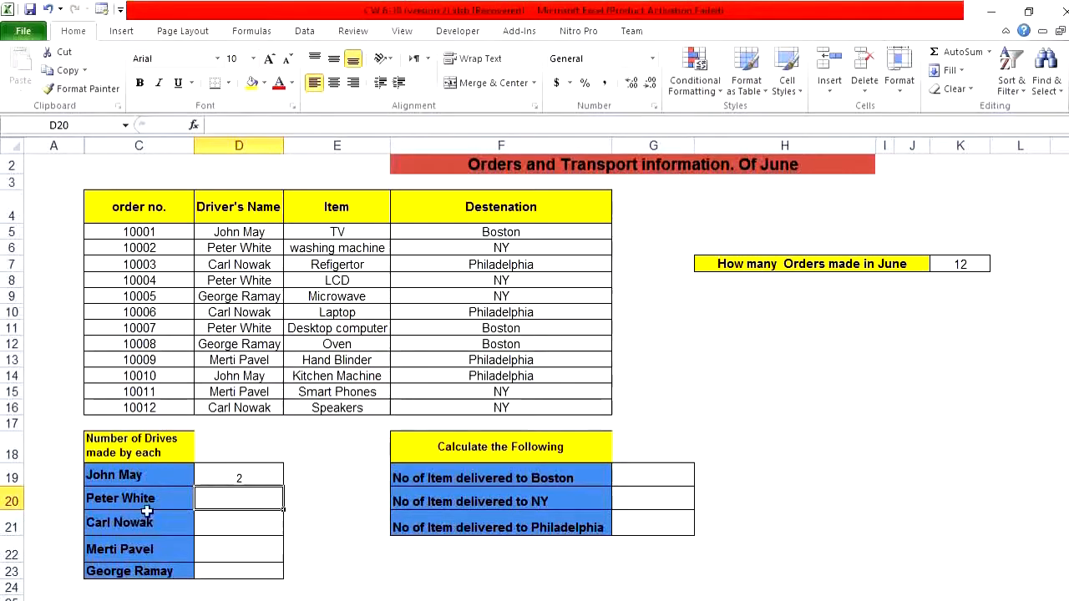
pyautogui.click(193, 124)
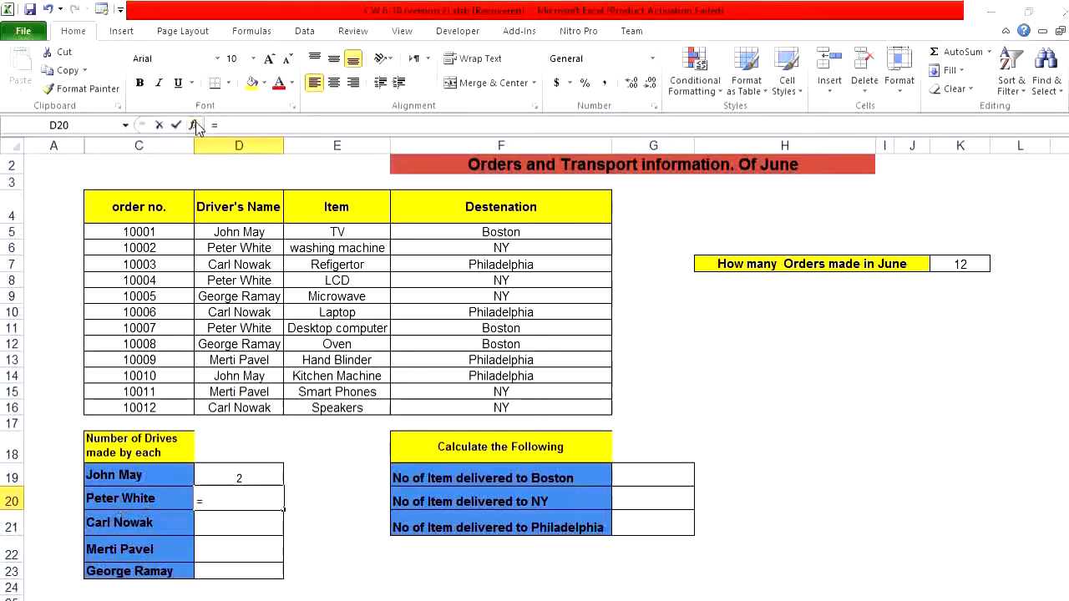
pyautogui.doubleClick(559, 392)
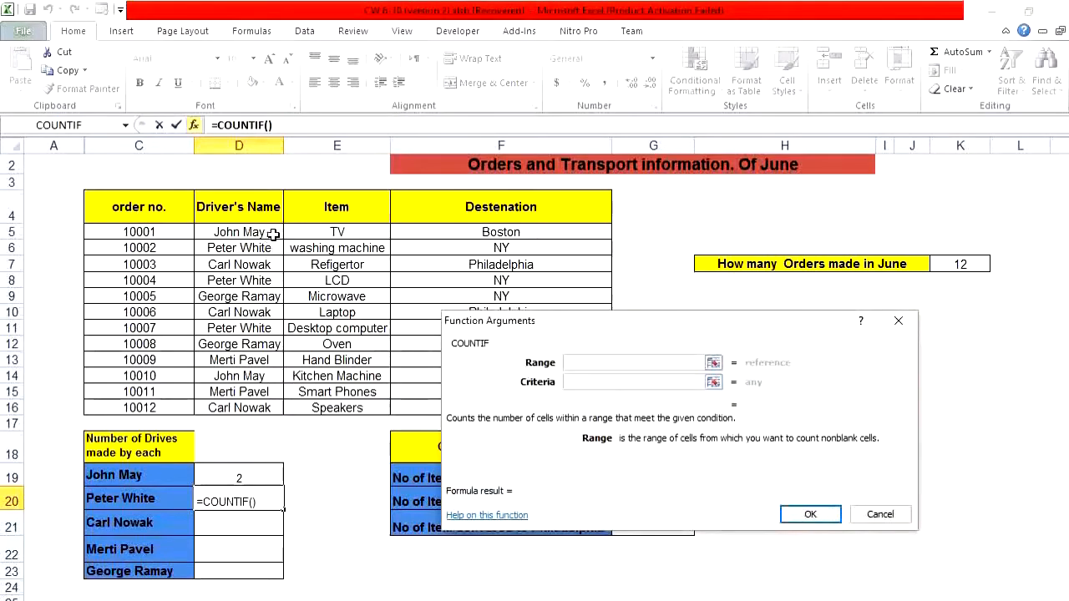
pyautogui.moveTo(273, 234); pyautogui.dragTo(257, 406)
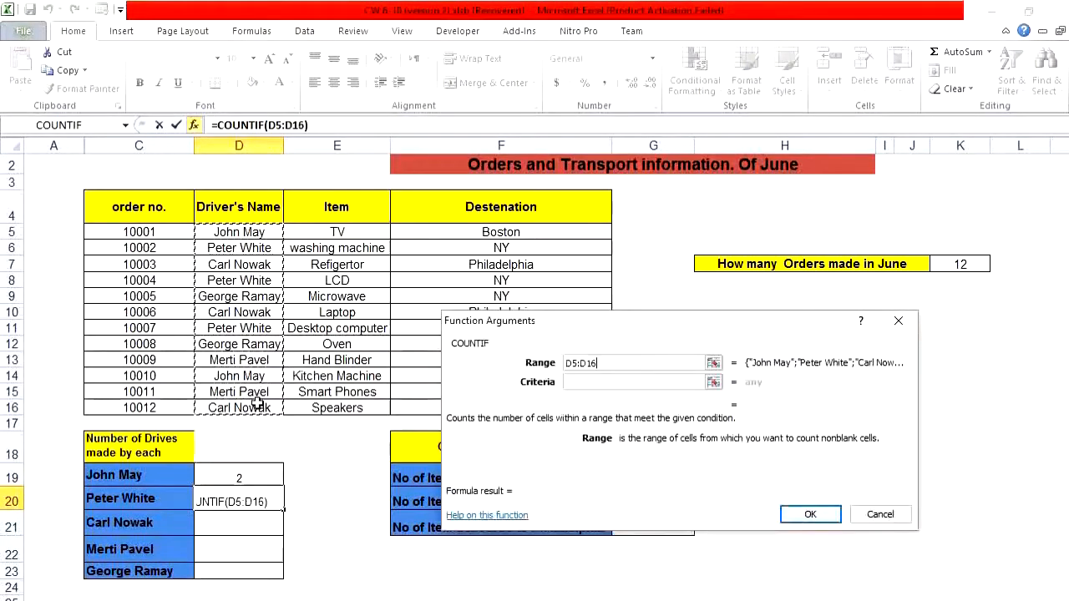
pyautogui.click(577, 386)
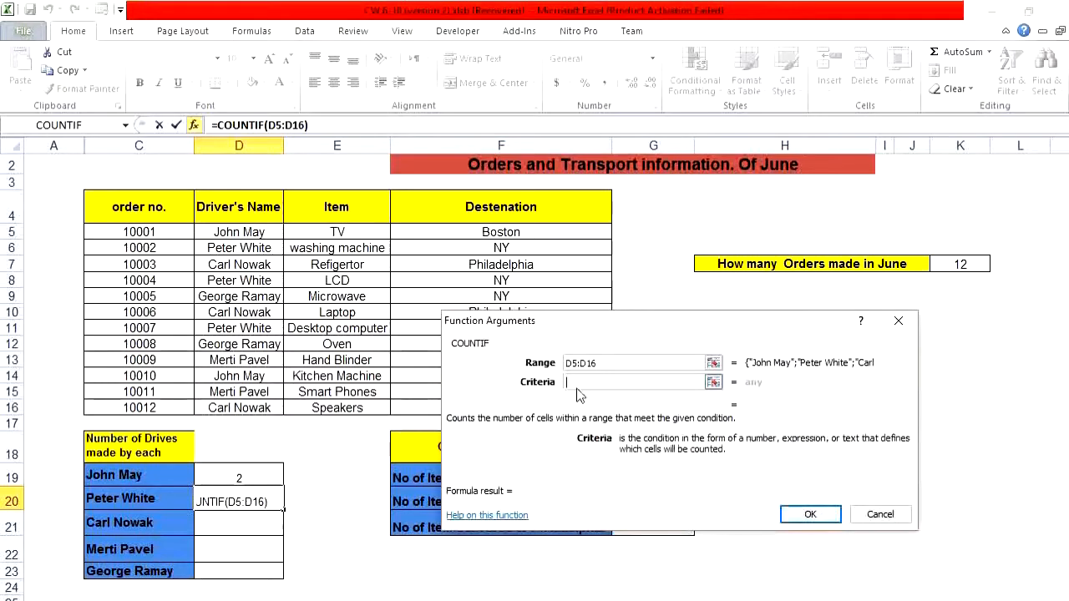
pyautogui.click(240, 251)
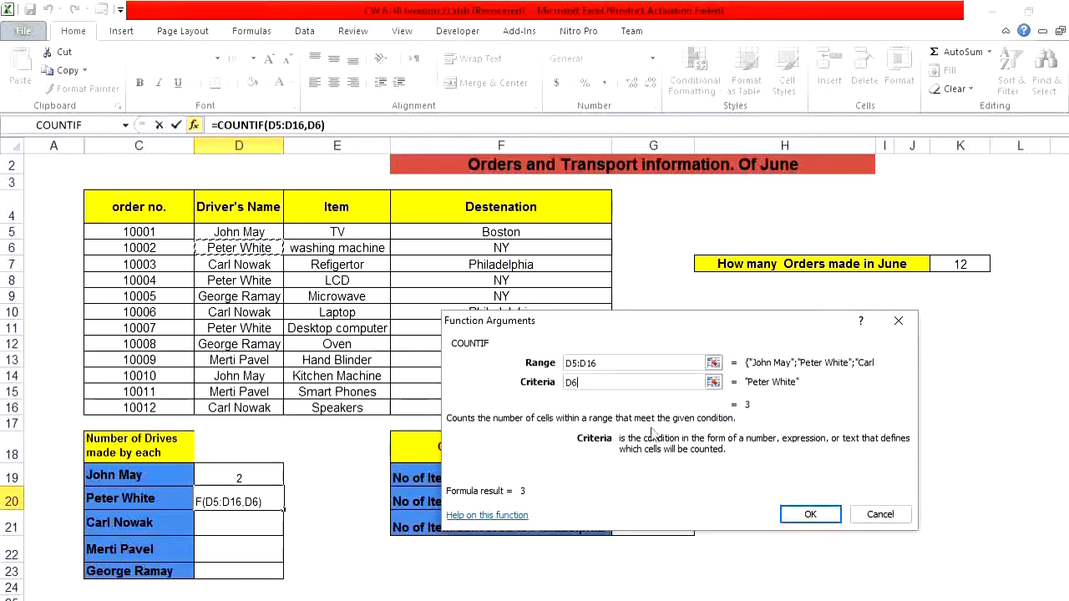
pyautogui.click(804, 514)
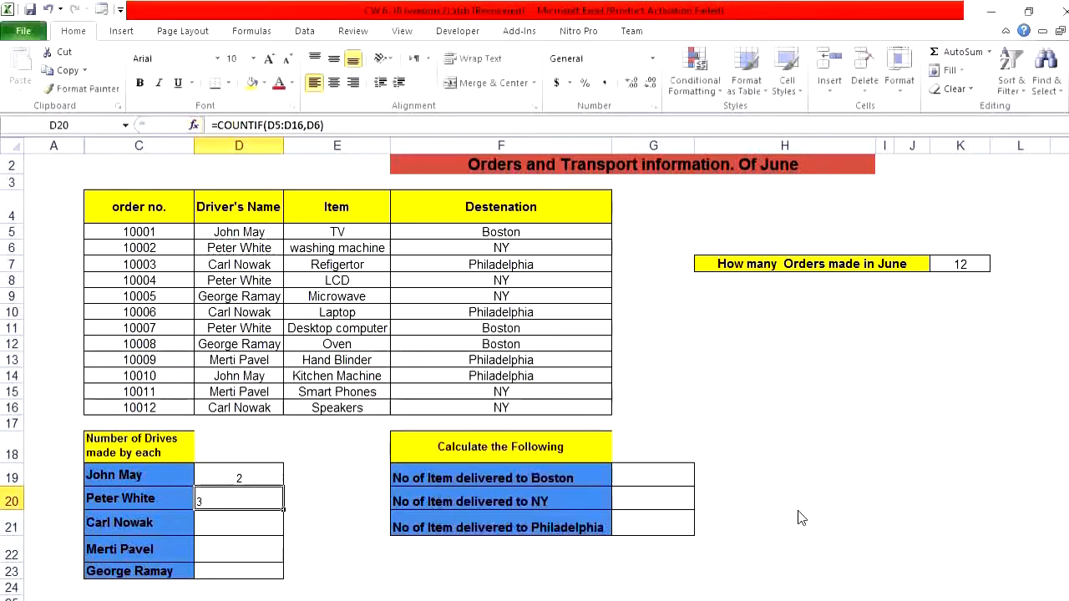
pyautogui.click(333, 83)
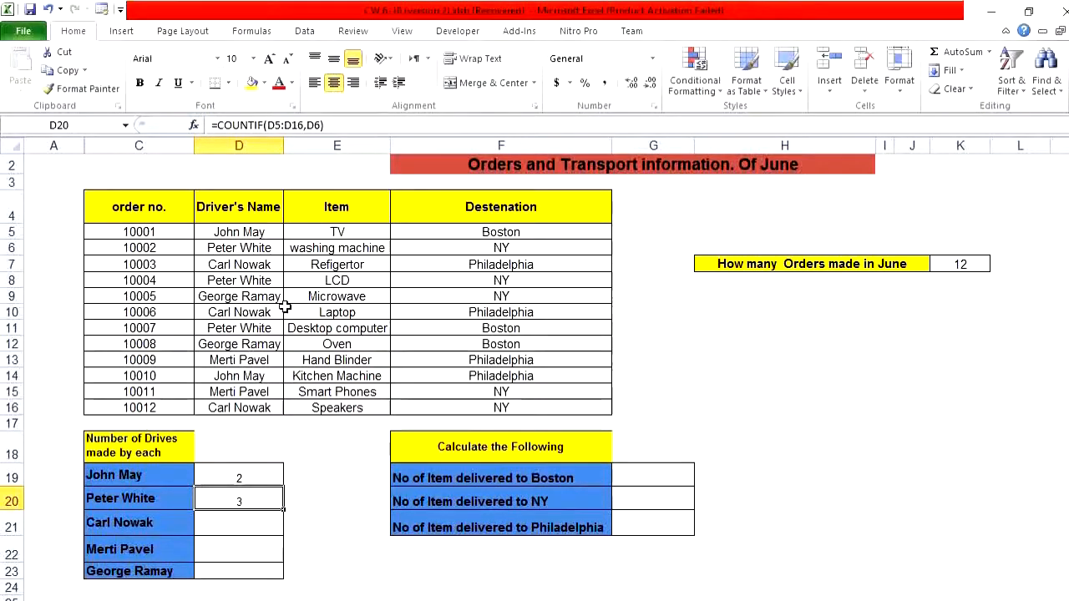
pyautogui.click(227, 248)
pyautogui.click(244, 281)
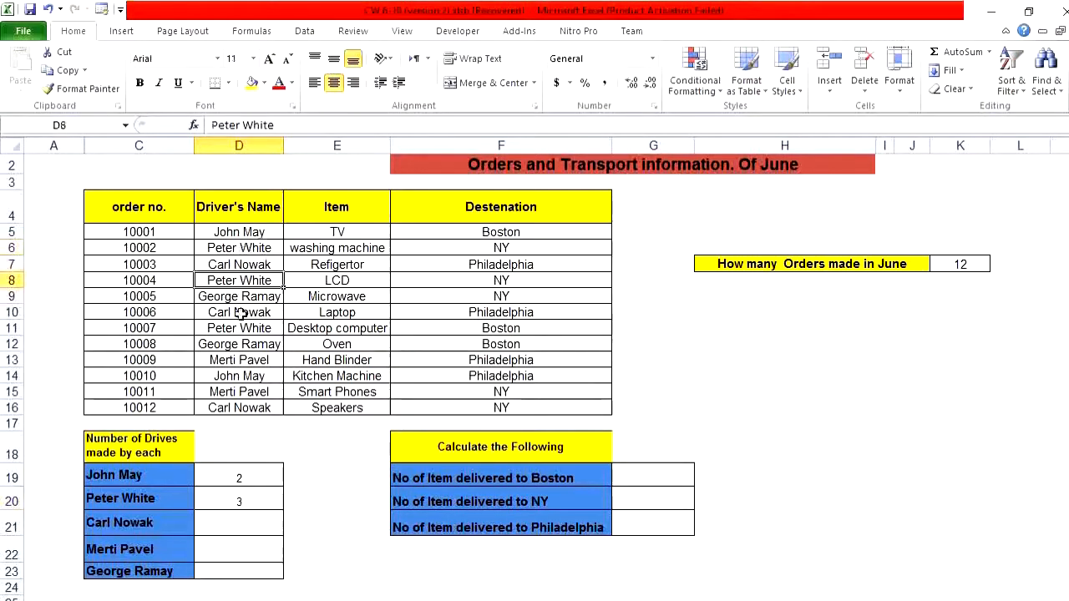
pyautogui.click(239, 332)
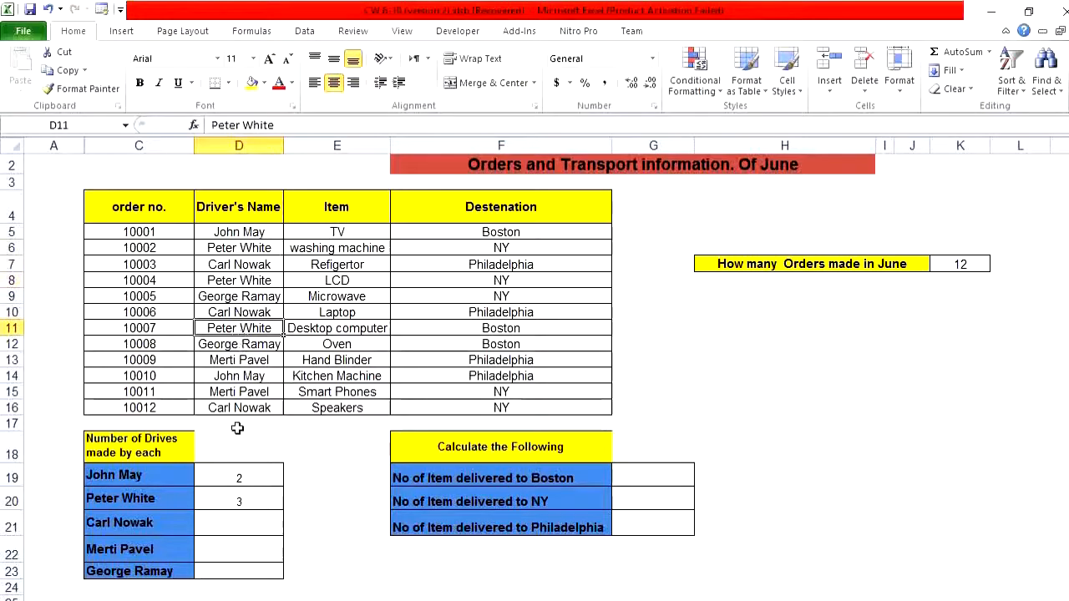
# Count the last listed driver's drives in D23 using COUNTIF with range D5:D16 and criteria D12, and centre the cell's content horizontally
pyautogui.click(254, 568)
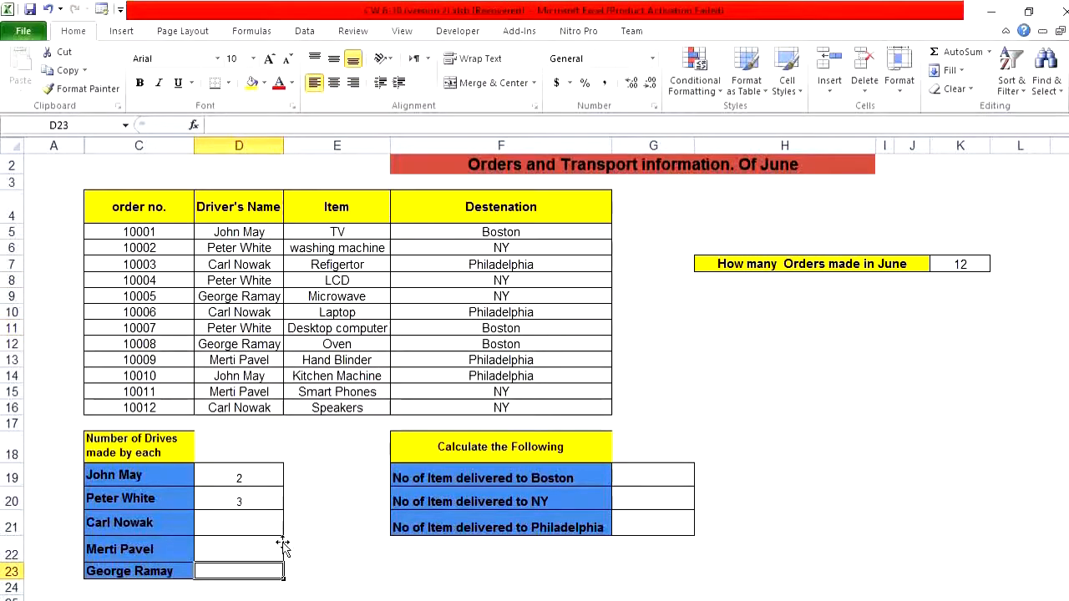
pyautogui.click(193, 125)
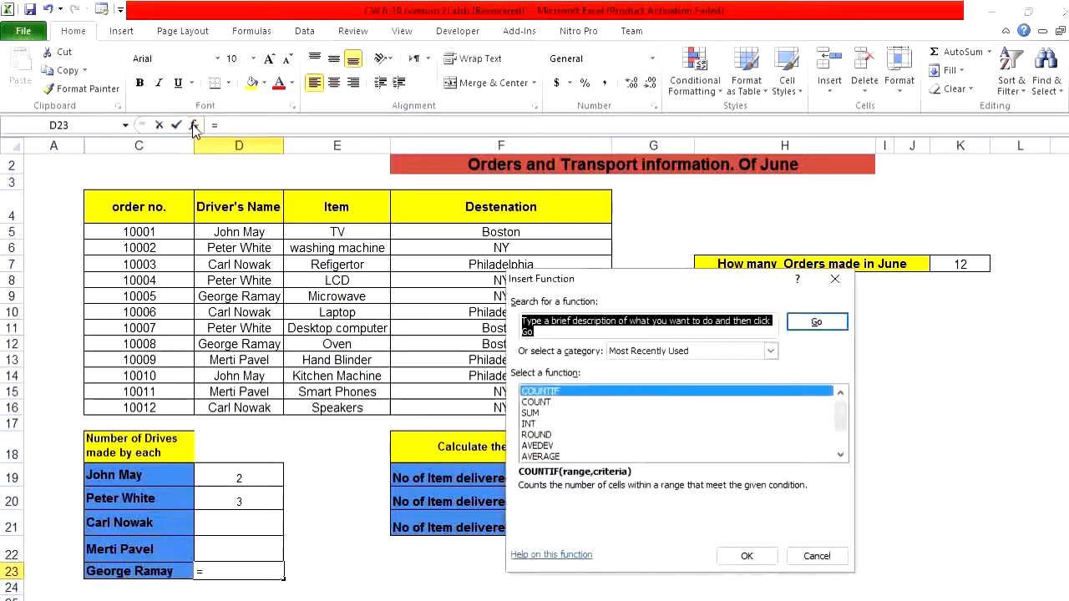
pyautogui.doubleClick(573, 393)
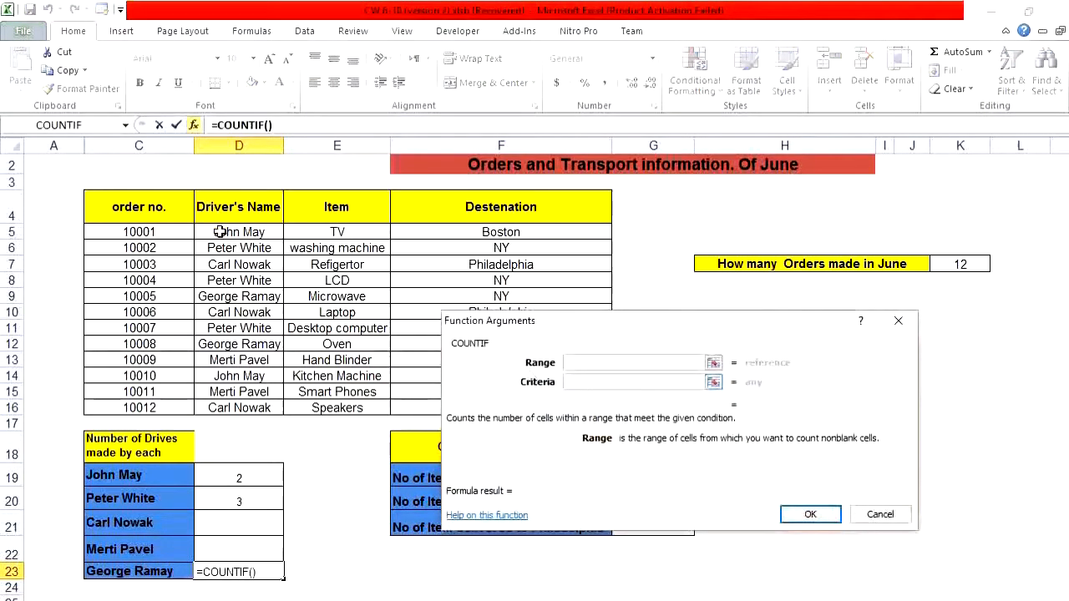
pyautogui.moveTo(220, 232); pyautogui.dragTo(202, 410)
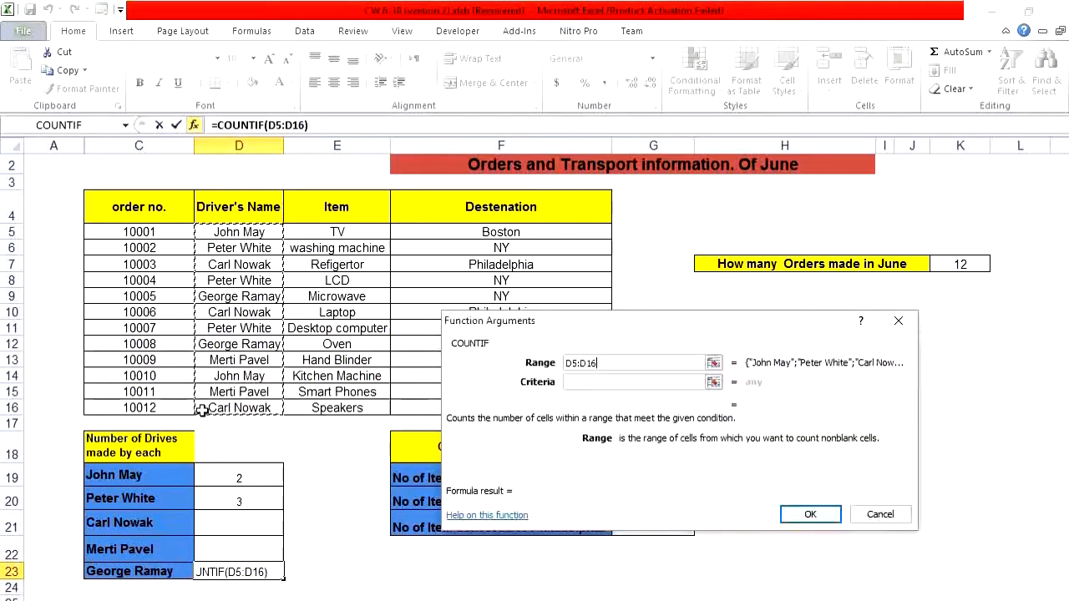
pyautogui.click(656, 383)
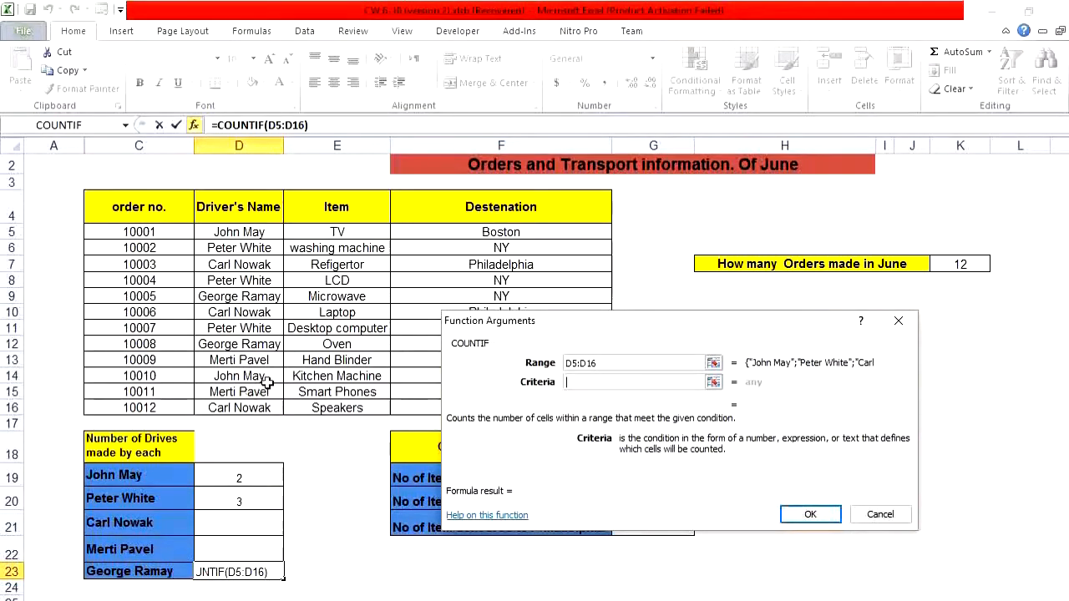
pyautogui.click(269, 344)
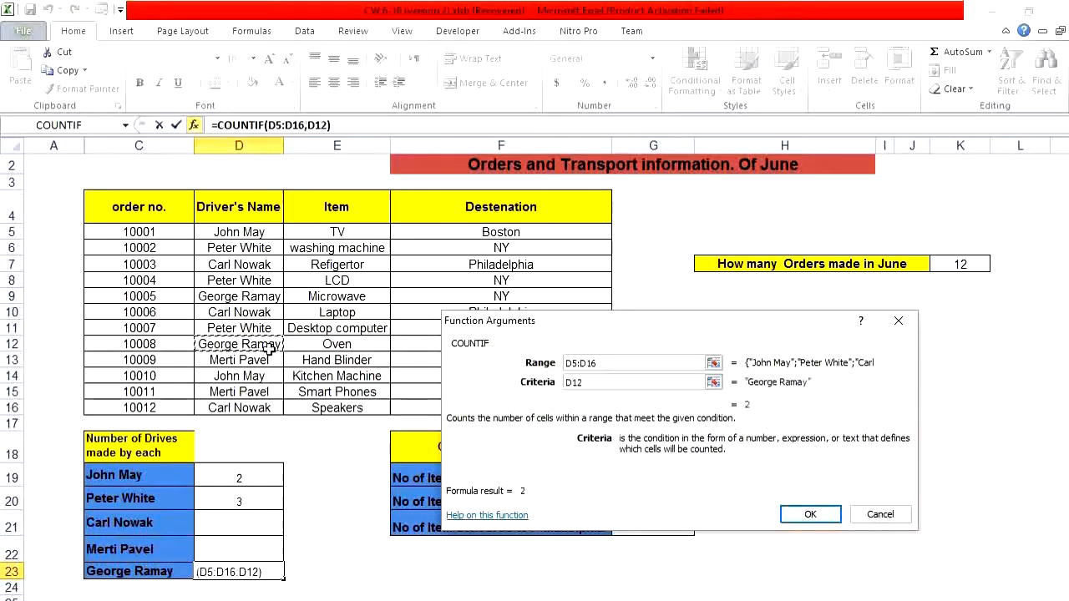
pyautogui.click(807, 514)
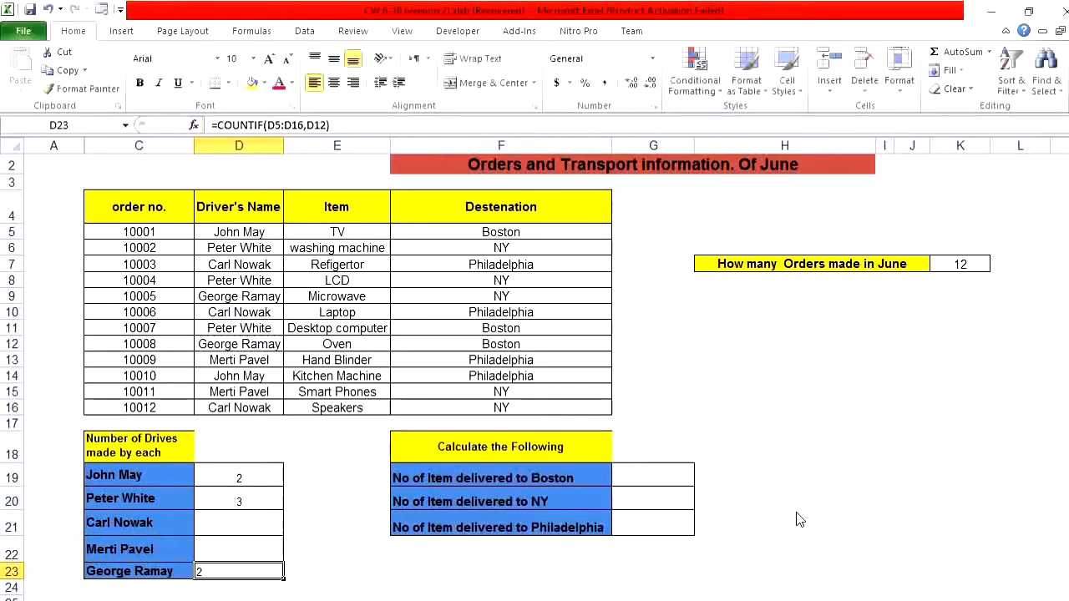
pyautogui.click(333, 83)
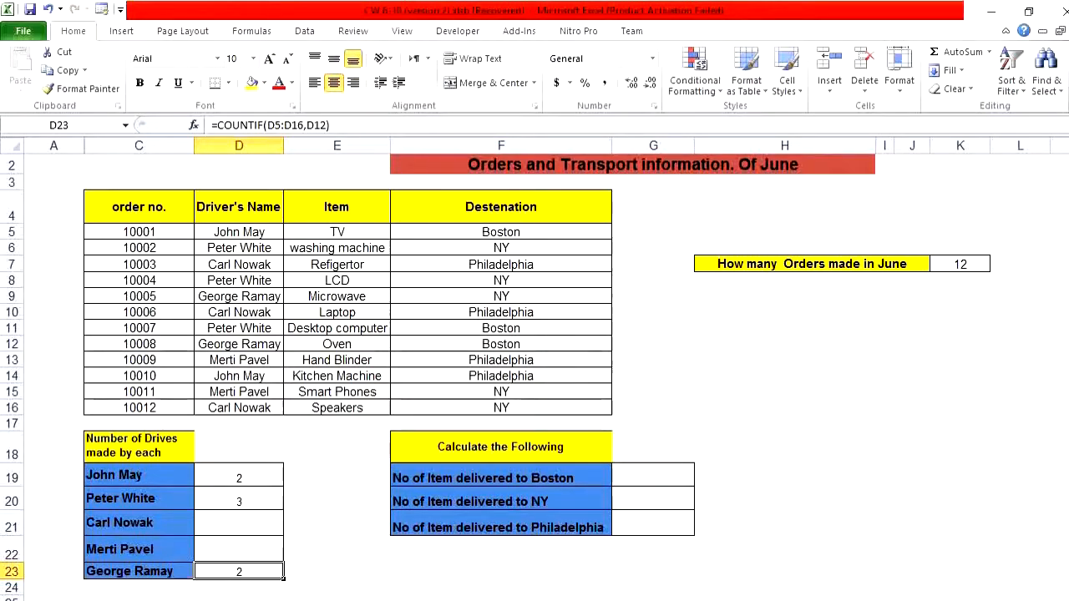
# Count the items delivered to Boston in G19 using COUNTIF with range F5:F16 and criteria F5
pyautogui.click(652, 478)
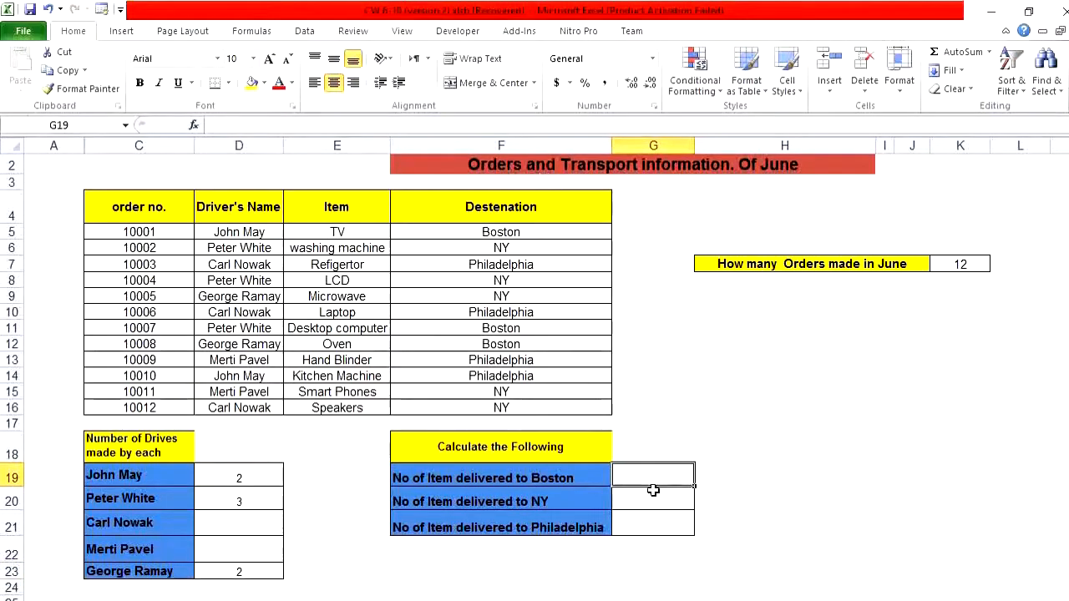
pyautogui.click(192, 126)
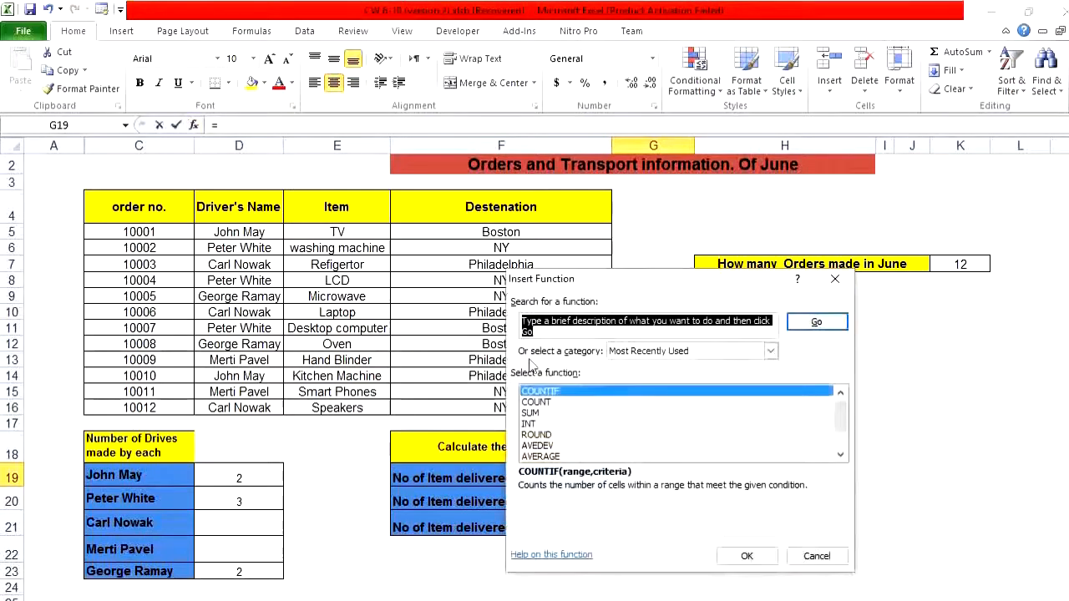
pyautogui.doubleClick(539, 391)
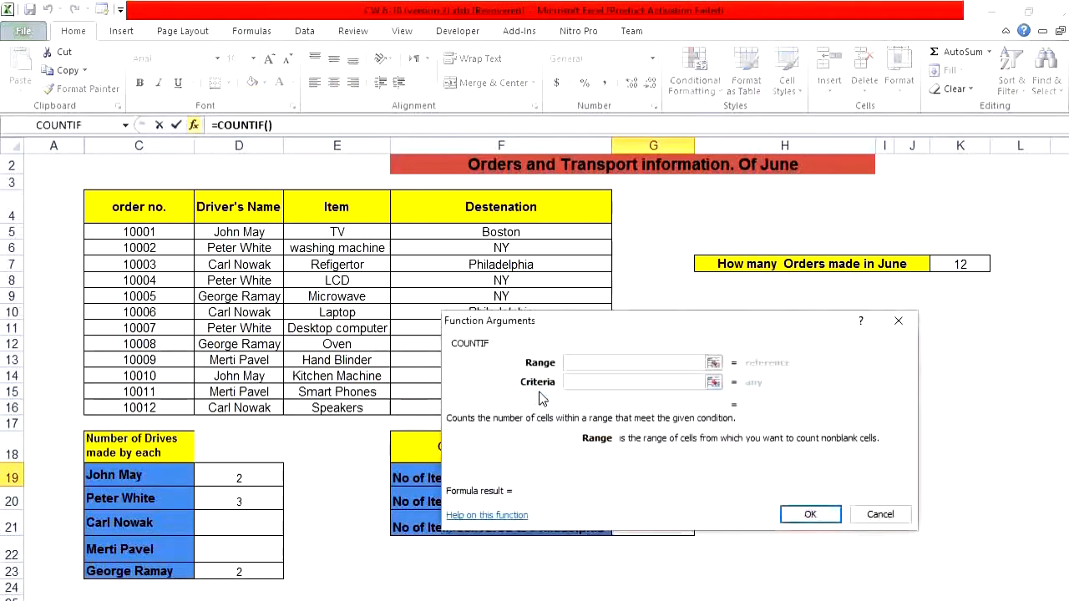
pyautogui.moveTo(684, 330); pyautogui.dragTo(884, 195)
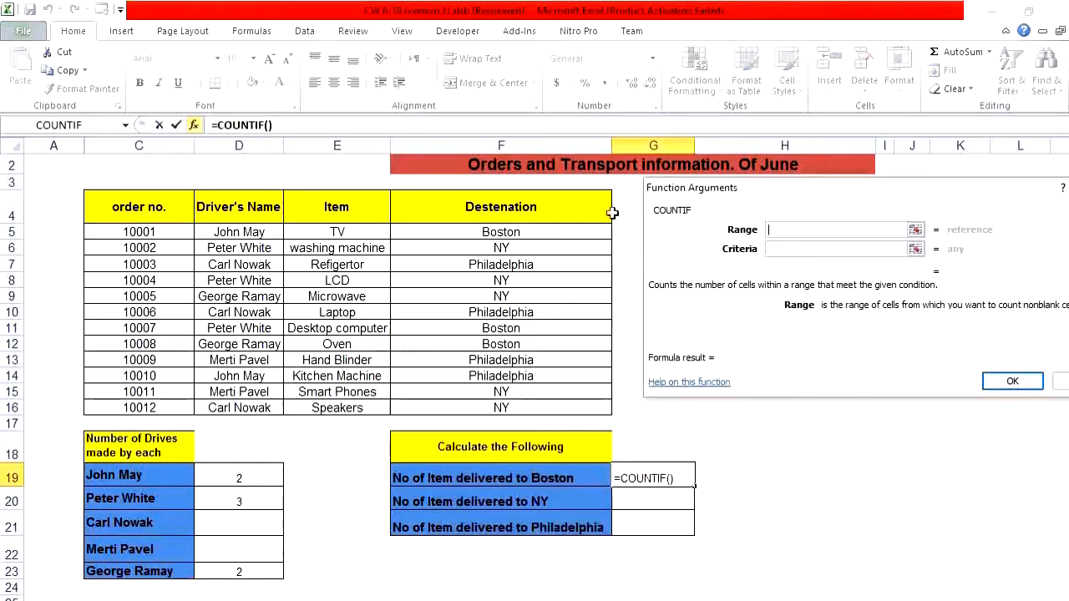
pyautogui.moveTo(584, 231); pyautogui.dragTo(551, 407)
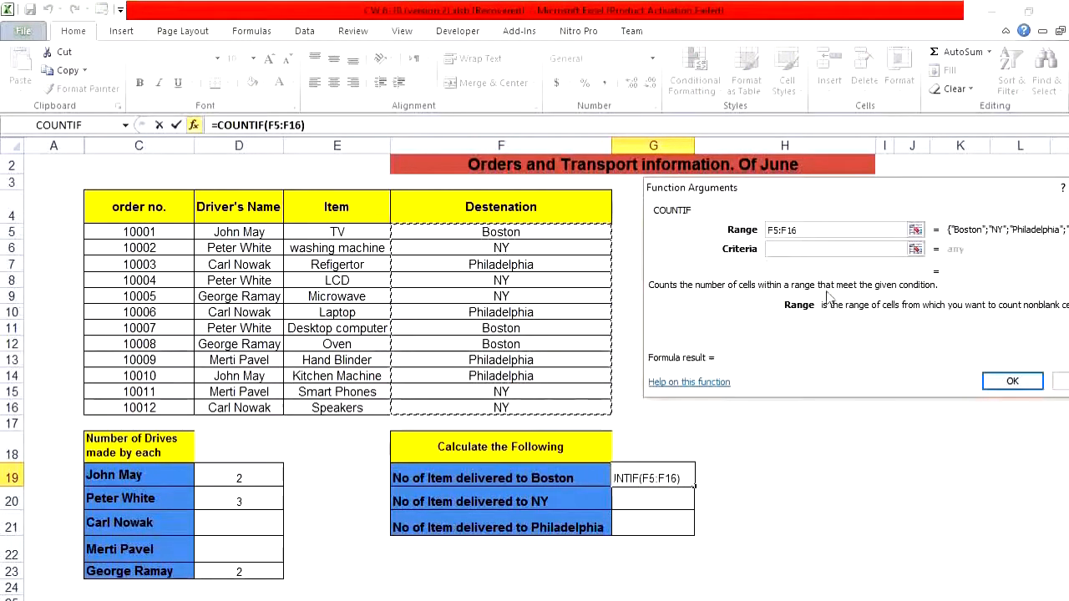
pyautogui.click(854, 251)
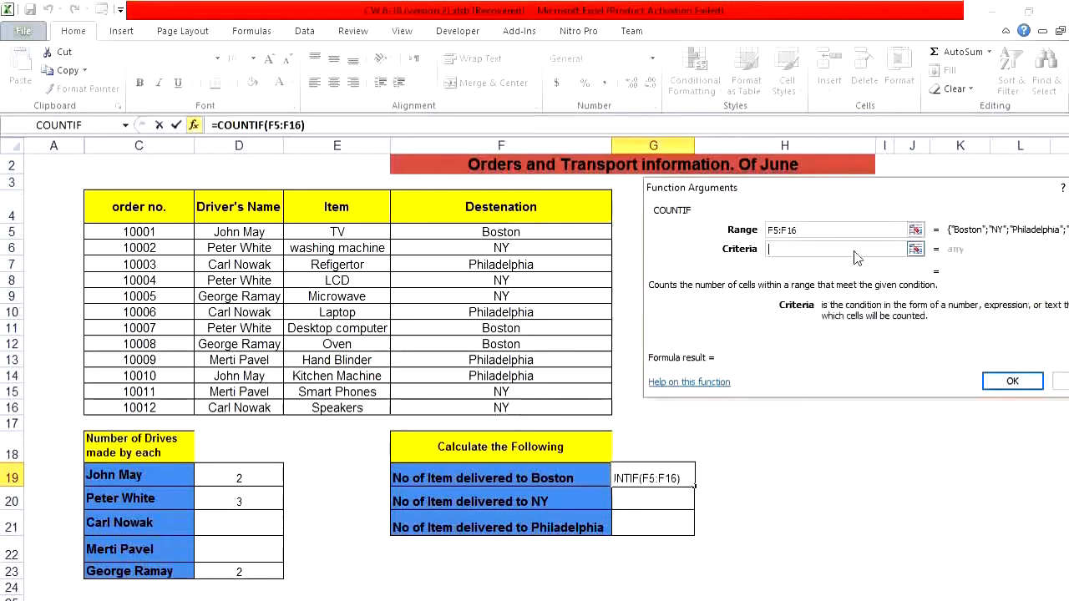
pyautogui.click(520, 232)
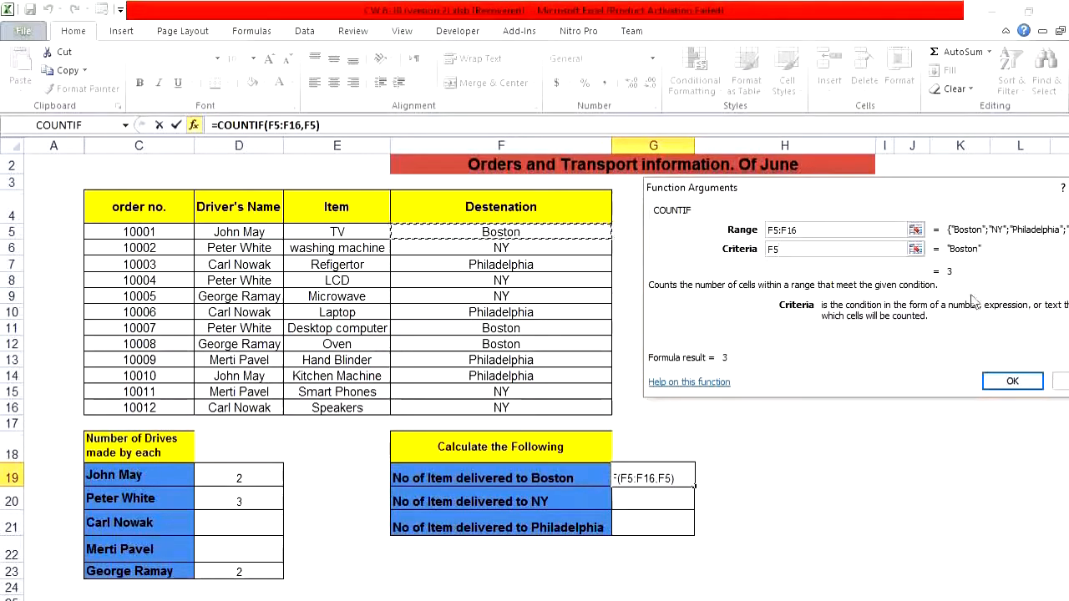
pyautogui.click(1009, 383)
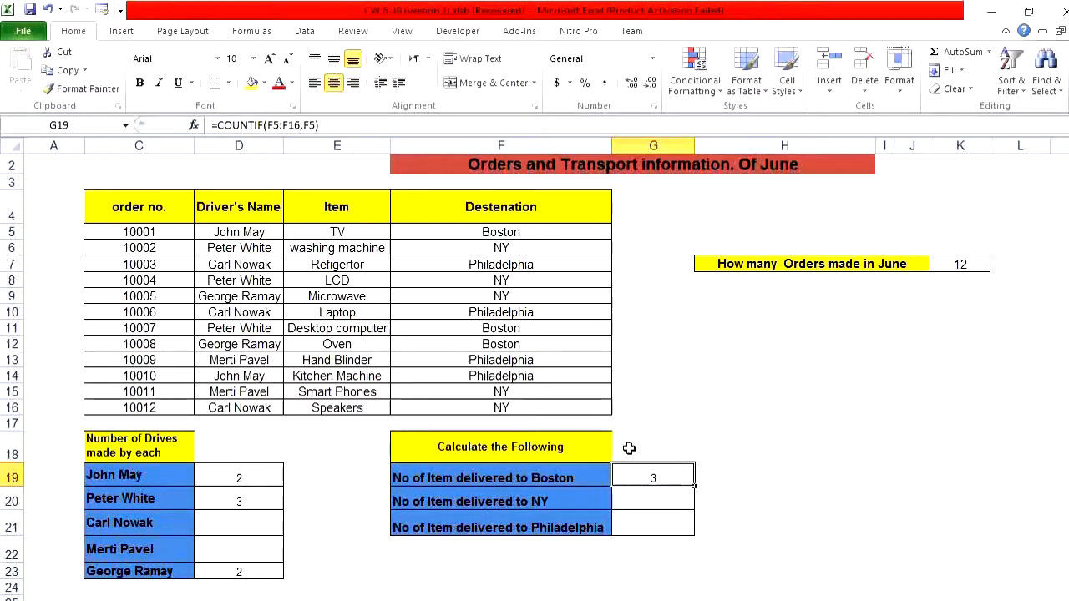
# Count the items delivered to NY in G20 using COUNTIF with range F5:F16 and criteria F6
pyautogui.click(655, 502)
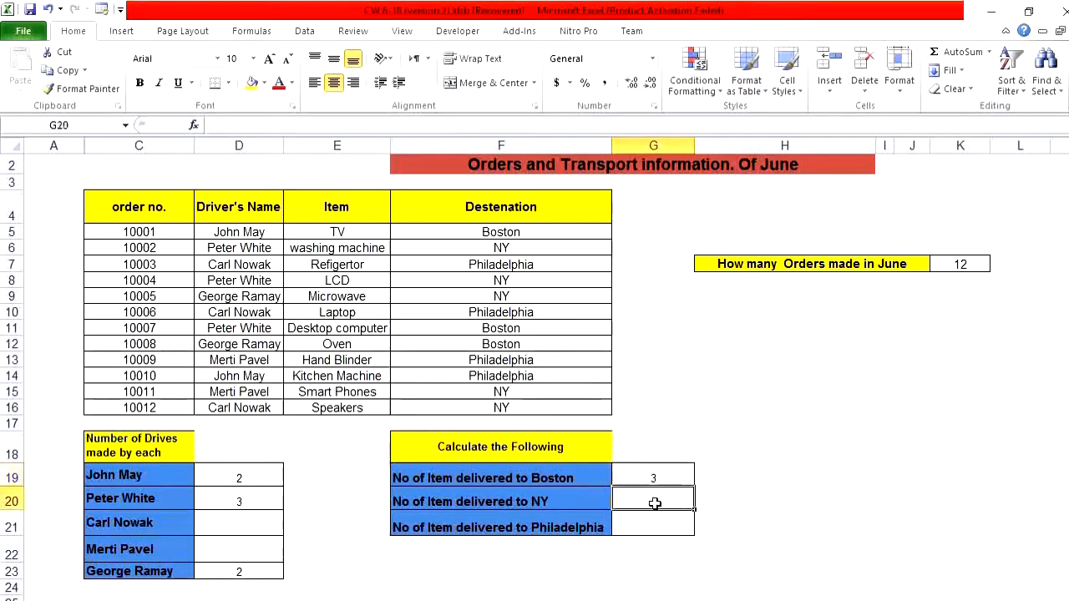
pyautogui.click(193, 125)
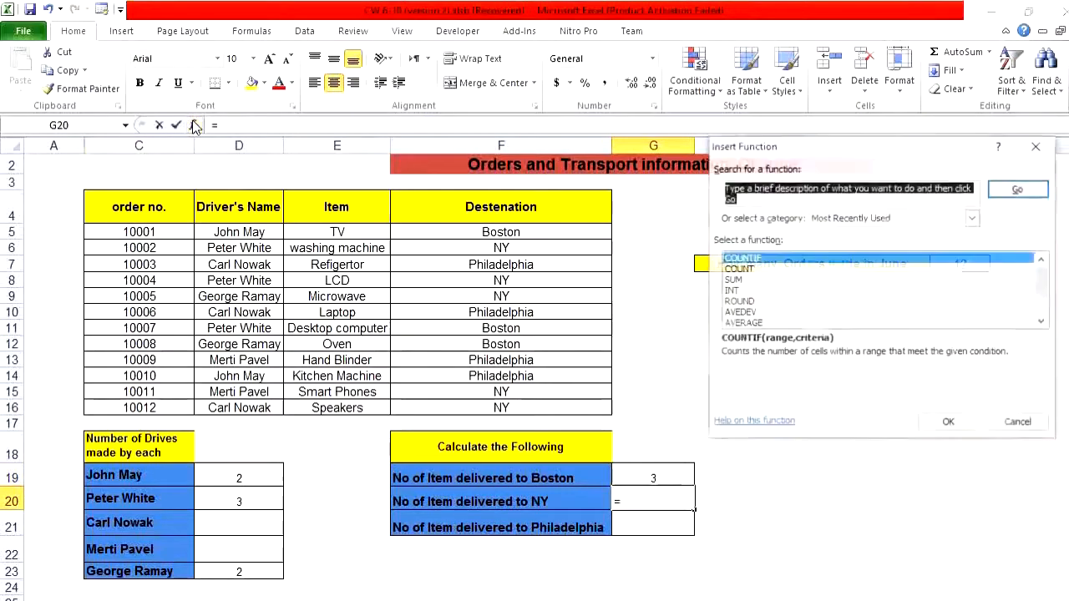
pyautogui.doubleClick(764, 263)
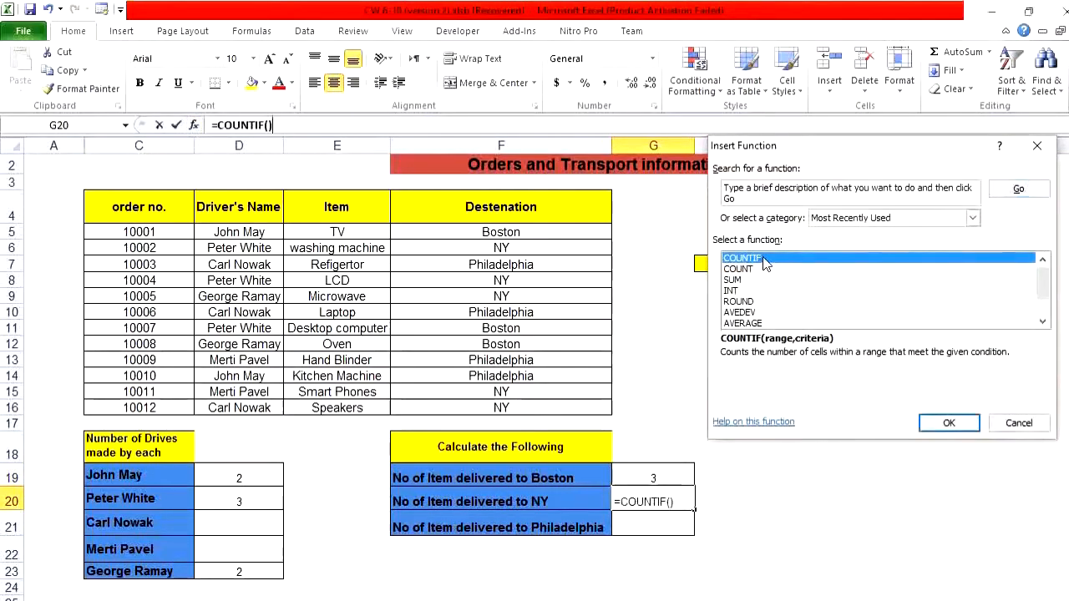
pyautogui.click(580, 232)
pyautogui.moveTo(579, 232); pyautogui.dragTo(560, 403)
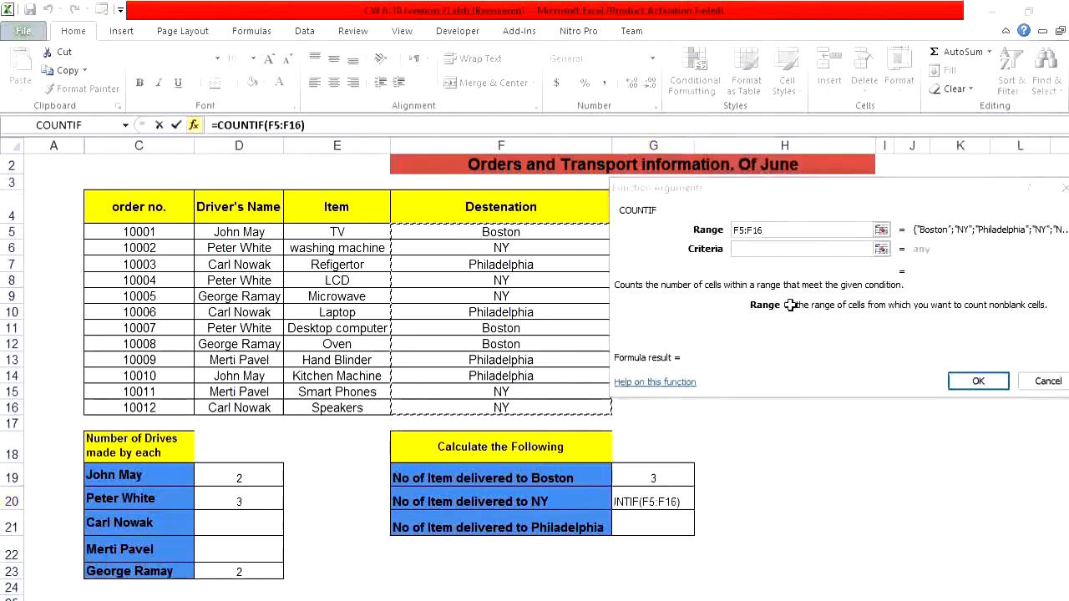
pyautogui.click(791, 251)
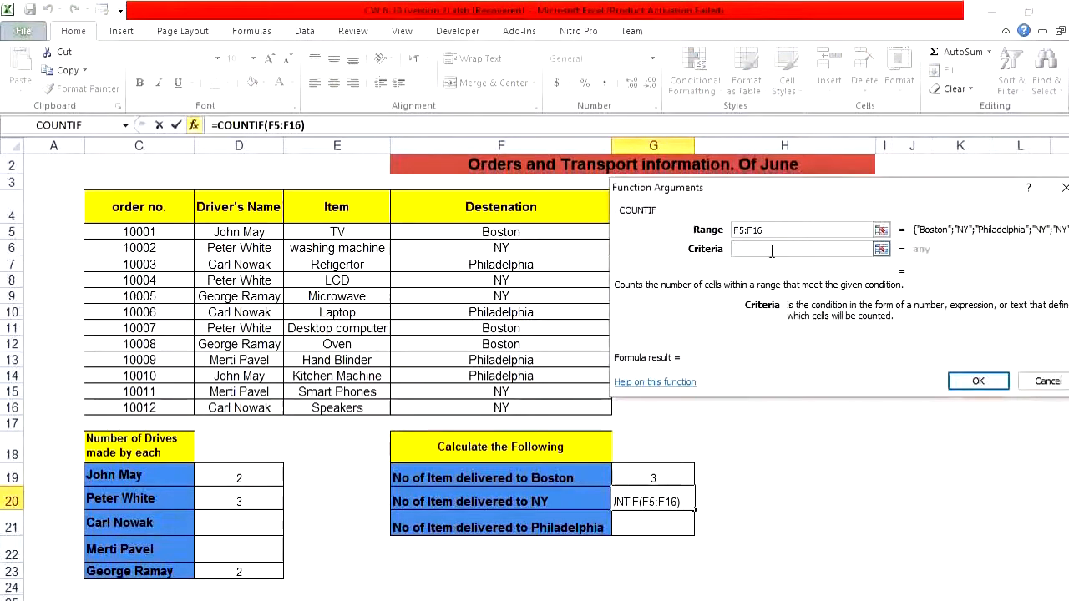
pyautogui.click(556, 247)
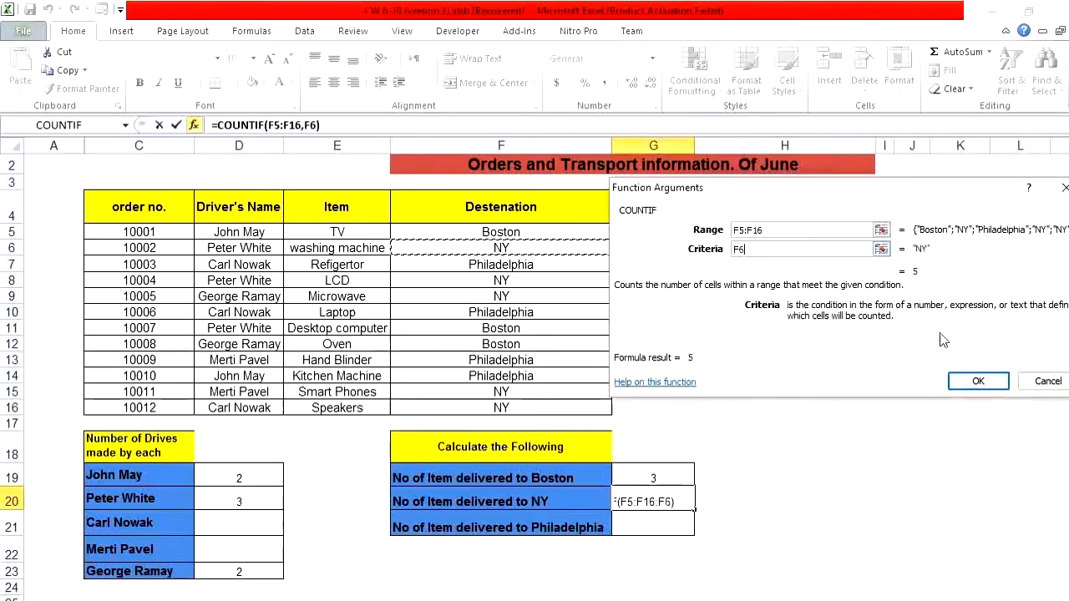
pyautogui.click(975, 381)
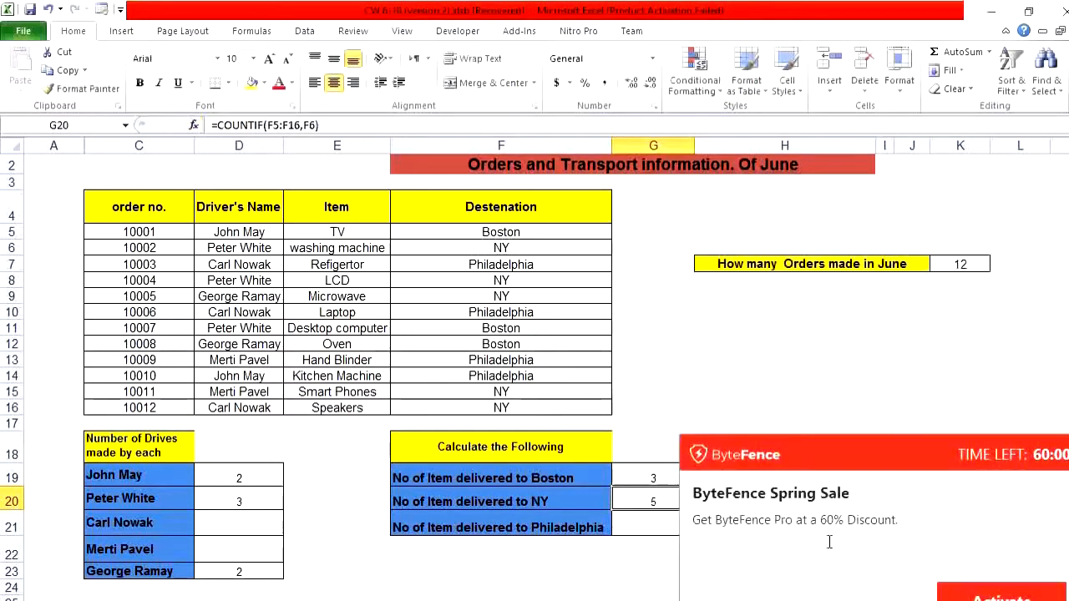
# Switch to the MS Excel Exercises workbook and calculate Total Income in K6 with =J6*E6, filling the formula down to K12
pyautogui.click(739, 600)
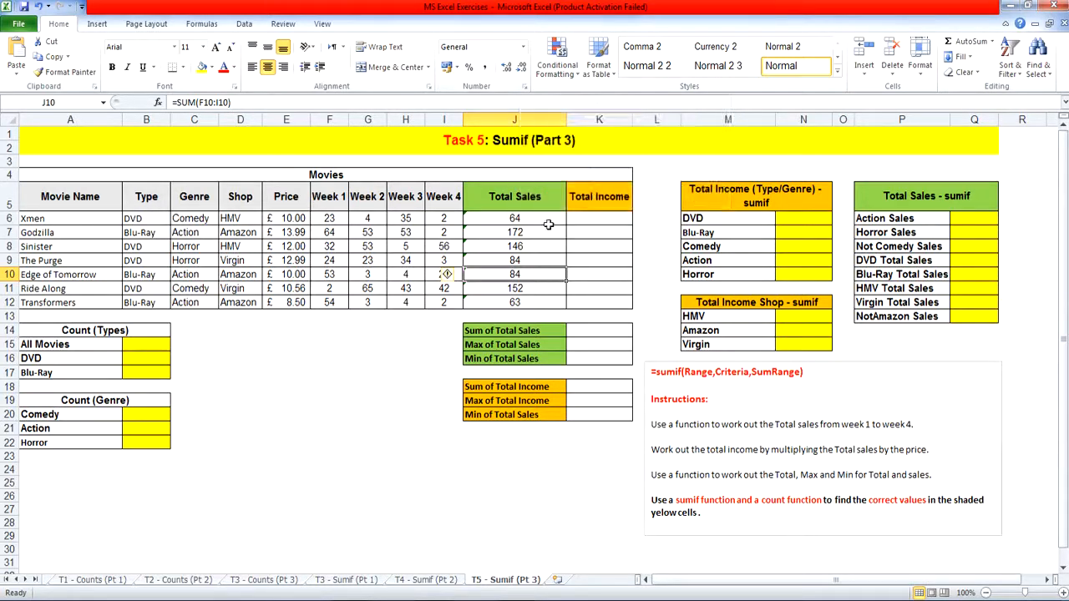
pyautogui.click(550, 220)
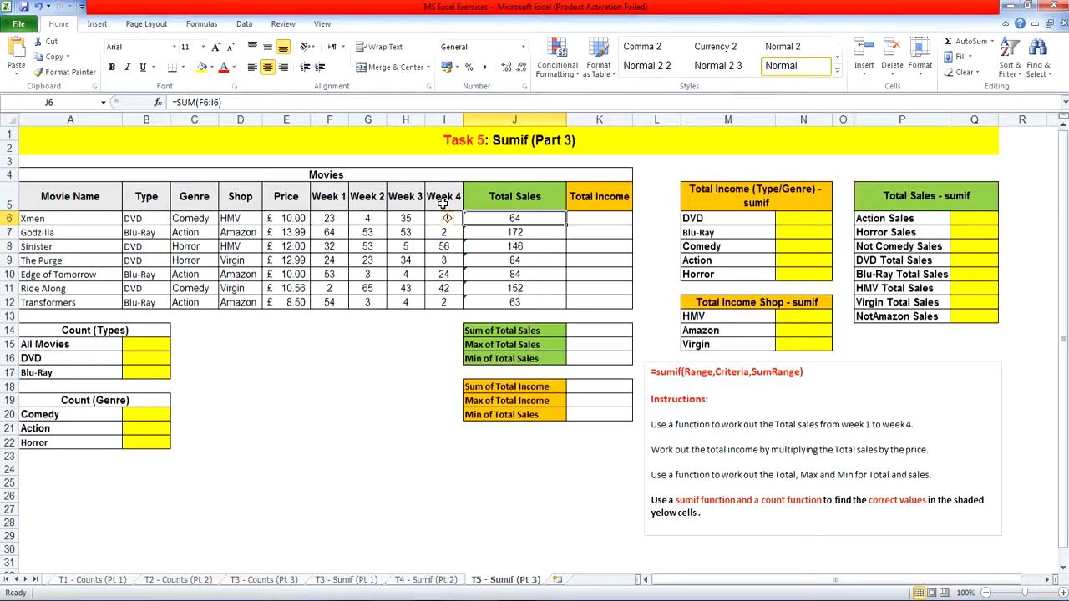
pyautogui.click(617, 220)
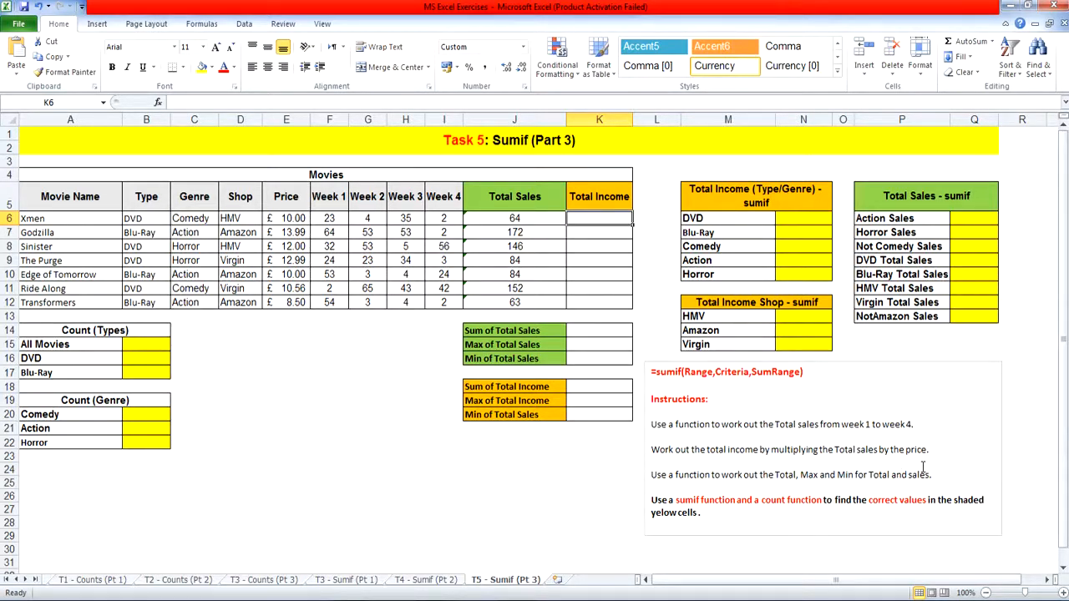
pyautogui.write('=')
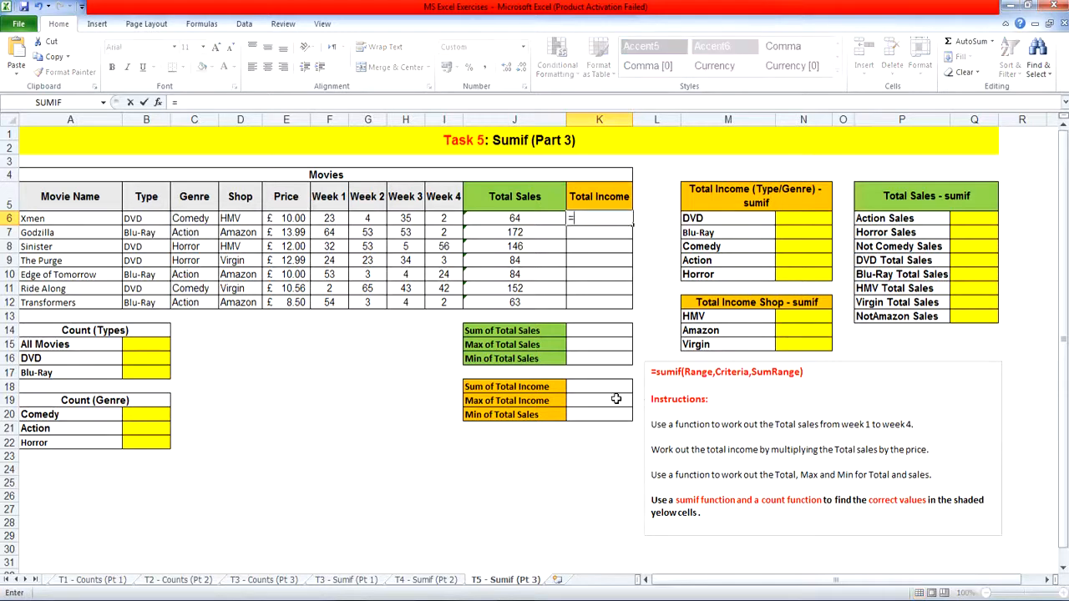
pyautogui.click(546, 217)
pyautogui.write('*')
pyautogui.click(275, 218)
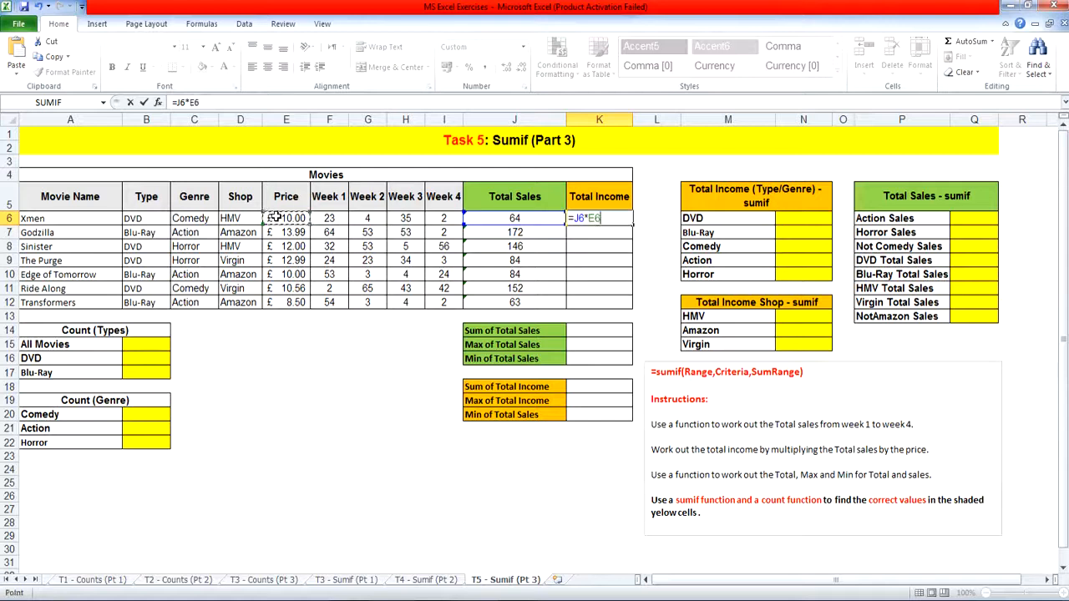
pyautogui.press('Return')
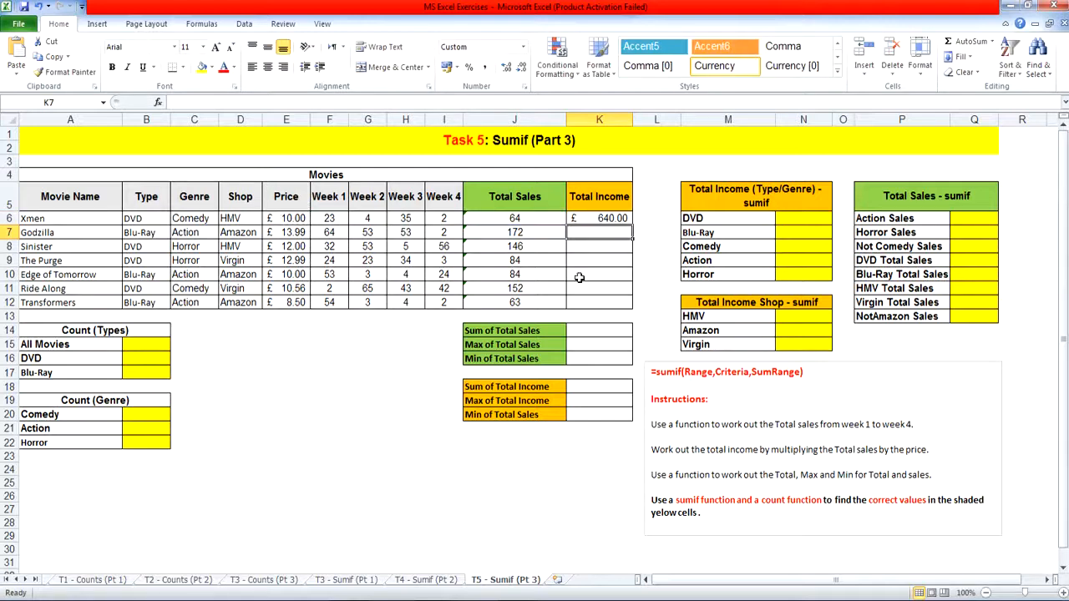
pyautogui.click(599, 219)
pyautogui.moveTo(633, 227); pyautogui.dragTo(637, 304)
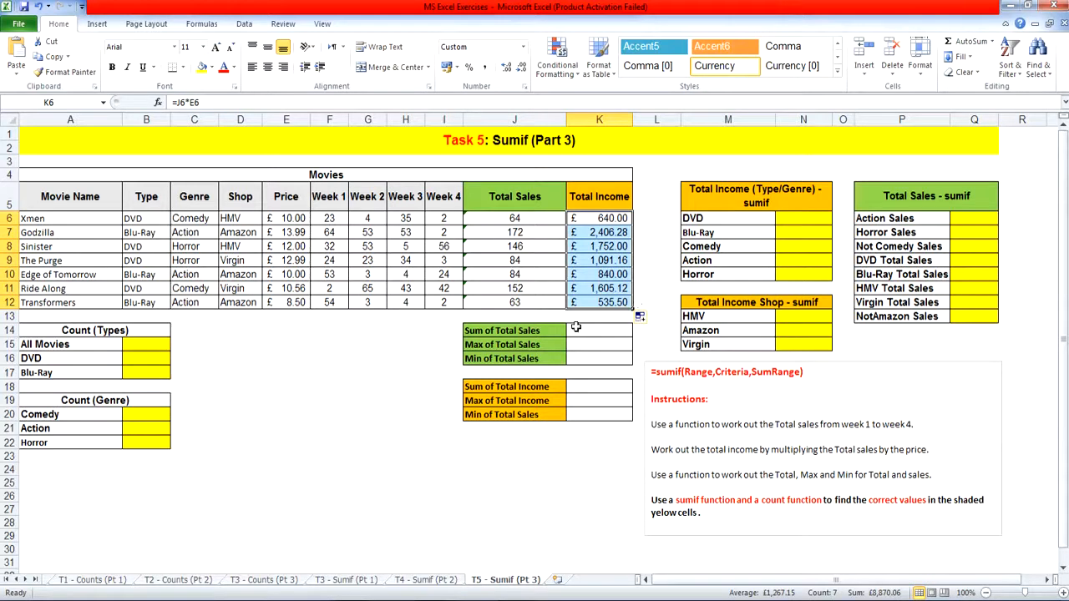
# Count all movies in B15 using the COUNTA function with the movie names in A6:A12
pyautogui.click(132, 347)
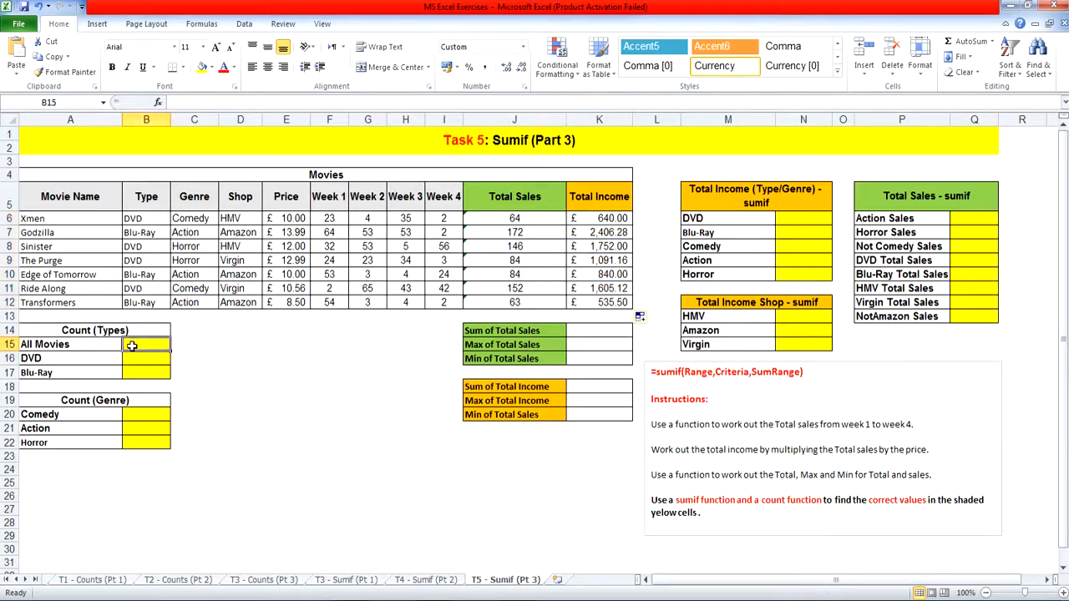
pyautogui.click(158, 101)
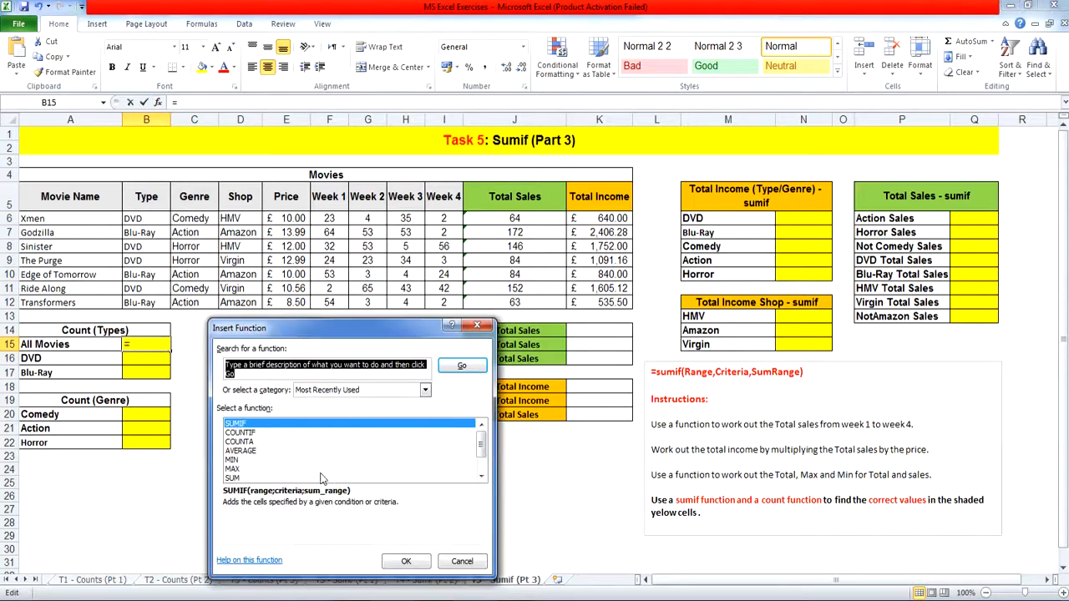
pyautogui.doubleClick(240, 442)
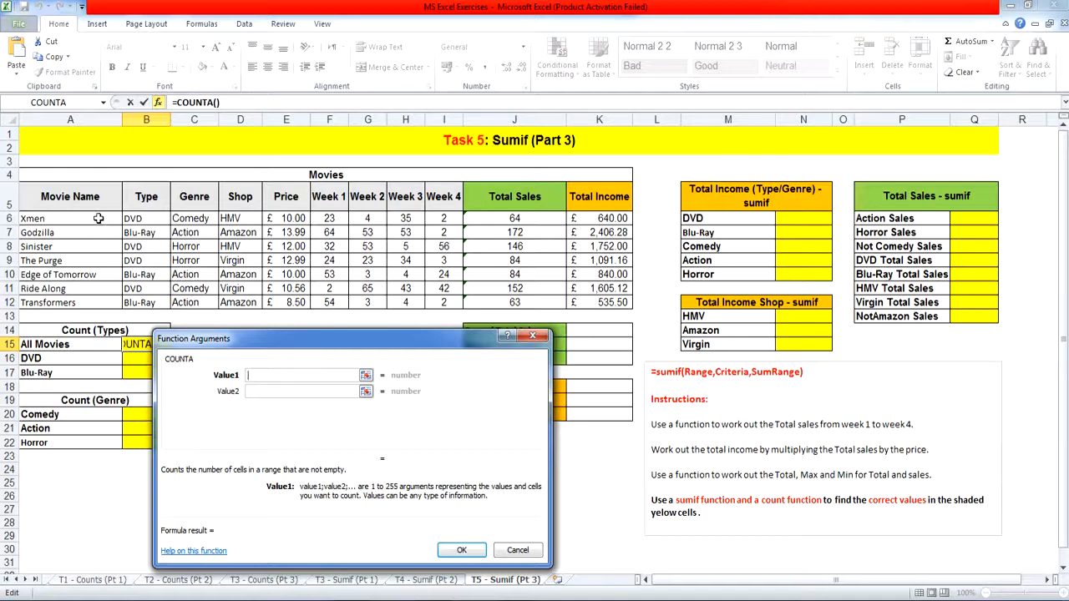
pyautogui.moveTo(99, 219); pyautogui.dragTo(93, 302)
pyautogui.click(462, 550)
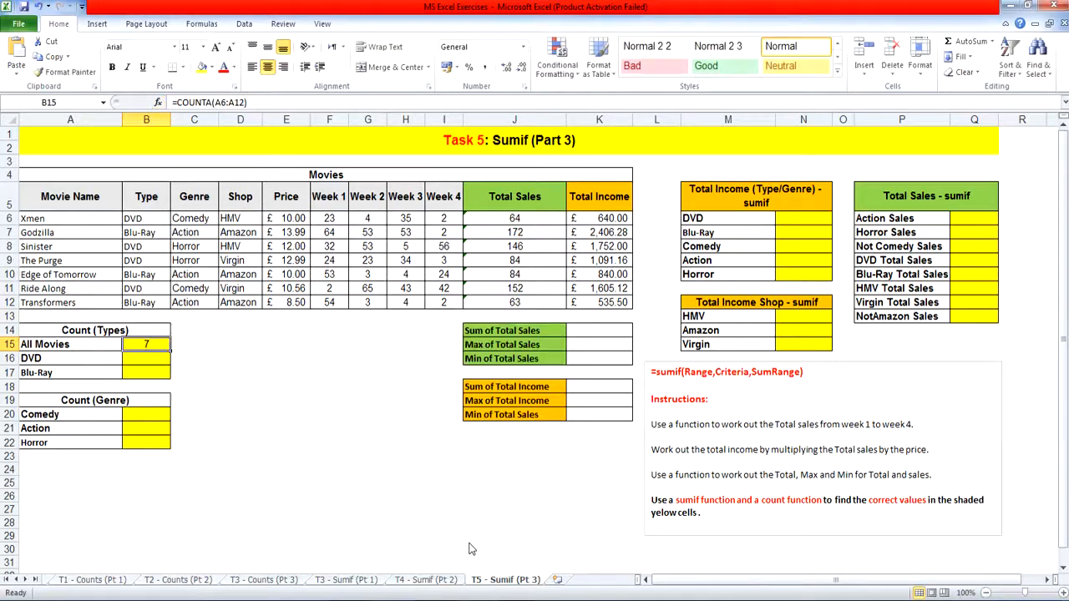
# Count the DVD movies in B16 using COUNTIF with range B6:B12 and criteria B9
pyautogui.click(131, 361)
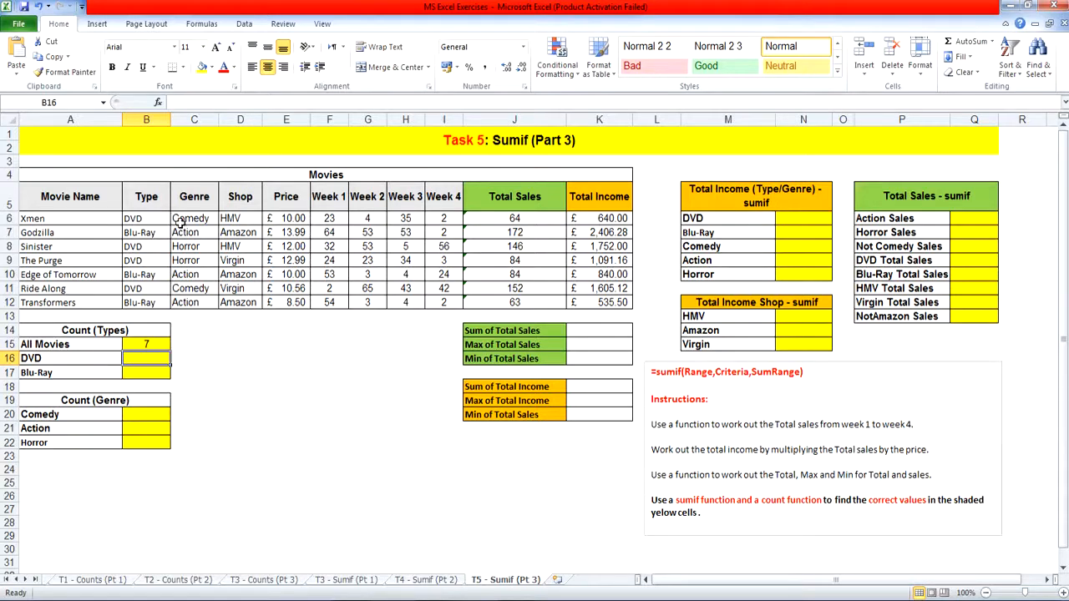
pyautogui.click(157, 102)
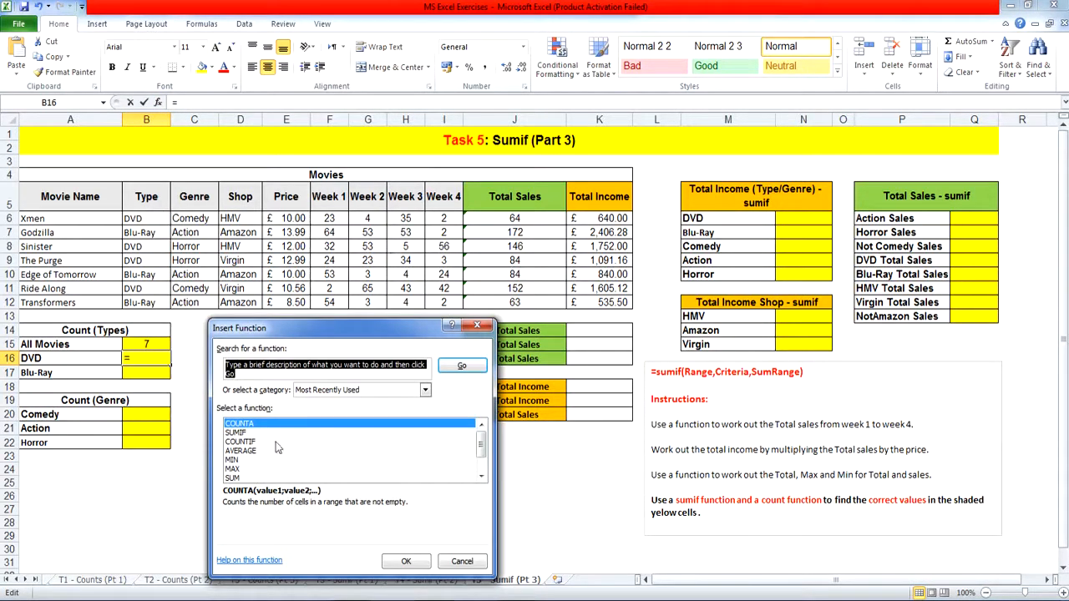
pyautogui.doubleClick(276, 441)
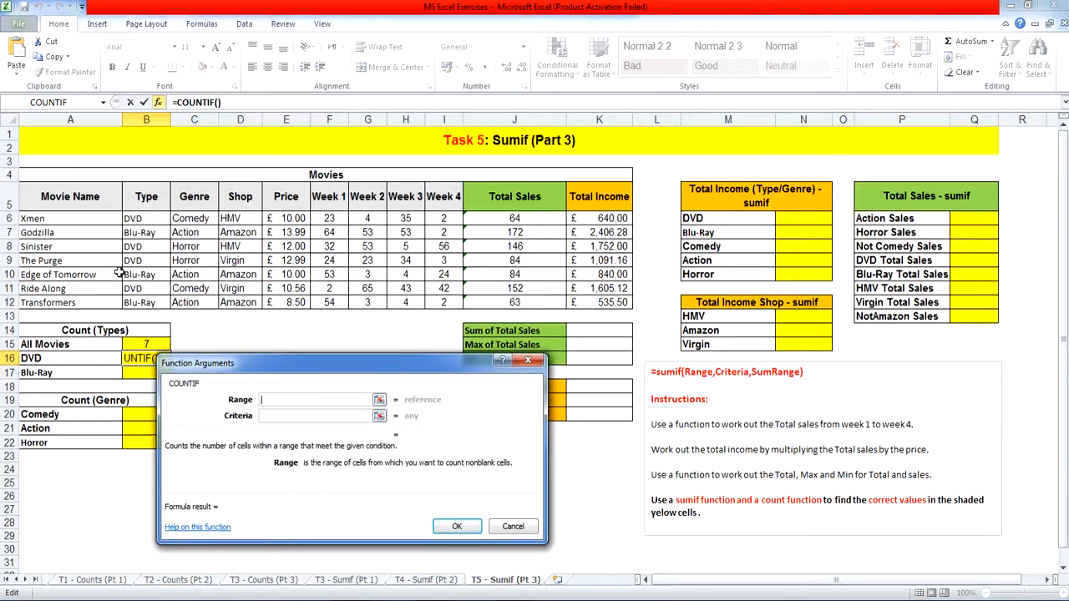
pyautogui.moveTo(138, 218); pyautogui.dragTo(140, 302)
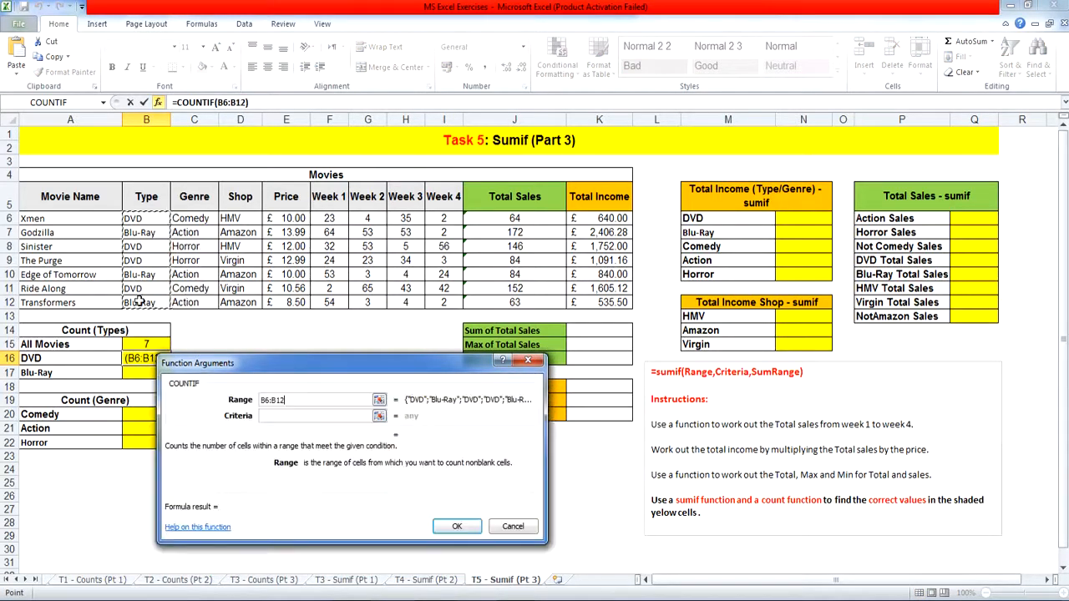
pyautogui.click(304, 416)
pyautogui.click(157, 261)
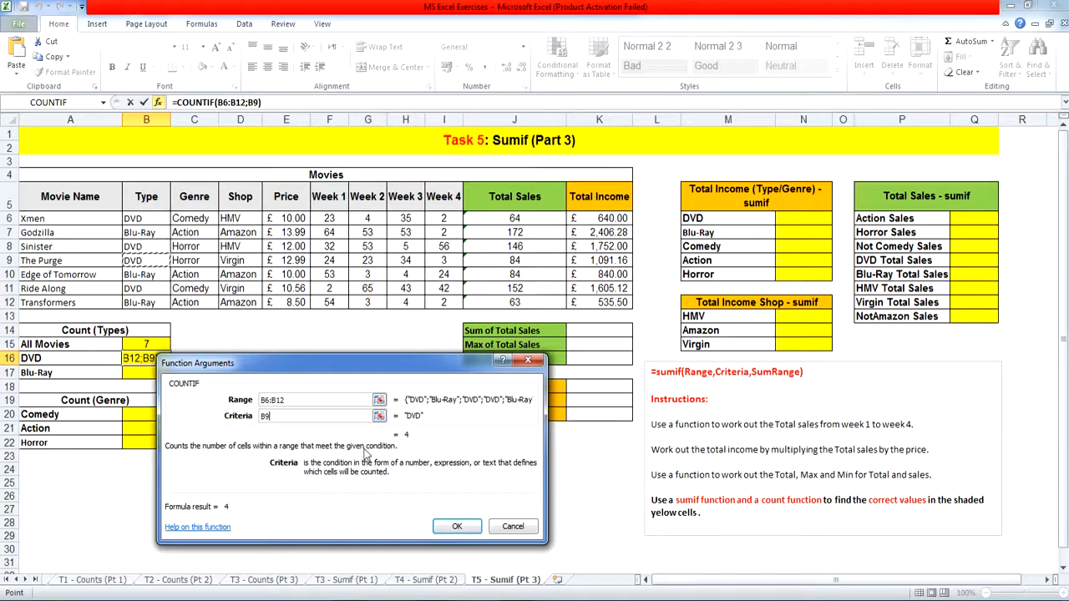
pyautogui.click(456, 526)
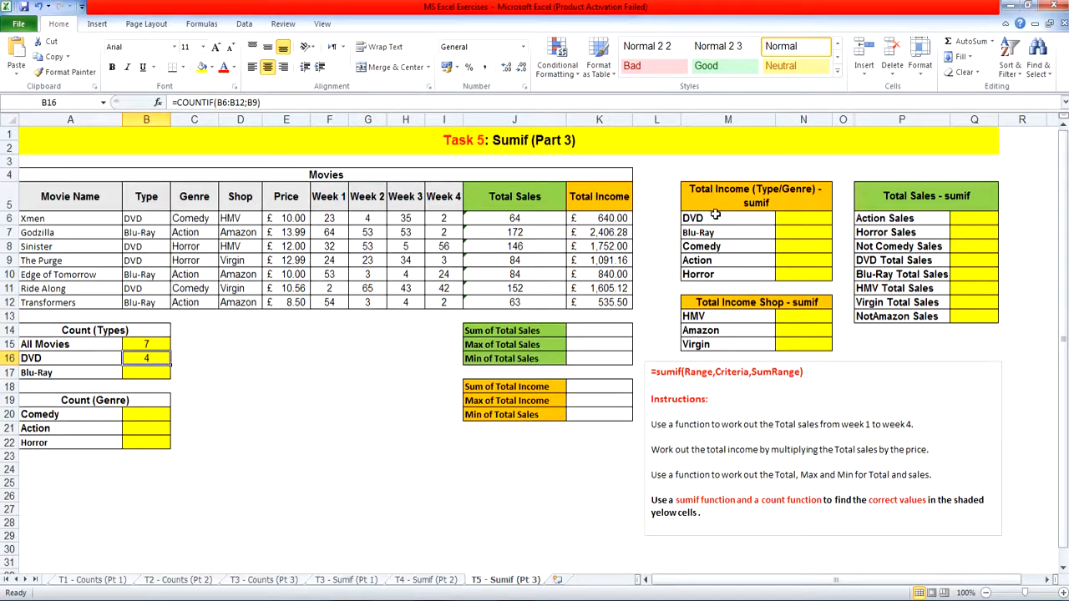
# Calculate the DVD total income in N6 using SUMIF with range B6:B12, criteria B6 and sum range K6:K12
pyautogui.click(794, 218)
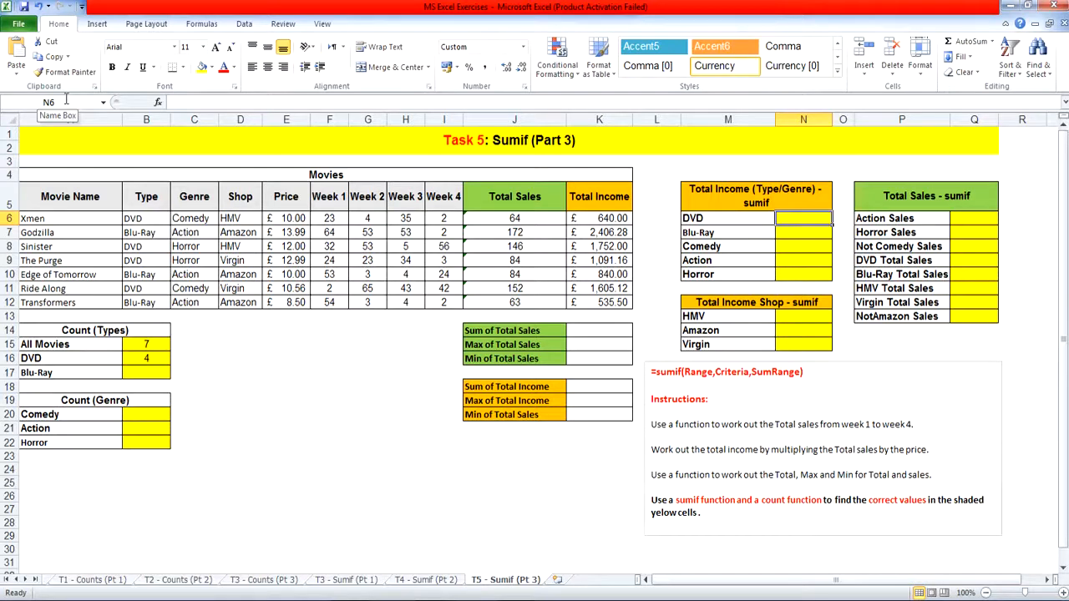
pyautogui.click(159, 103)
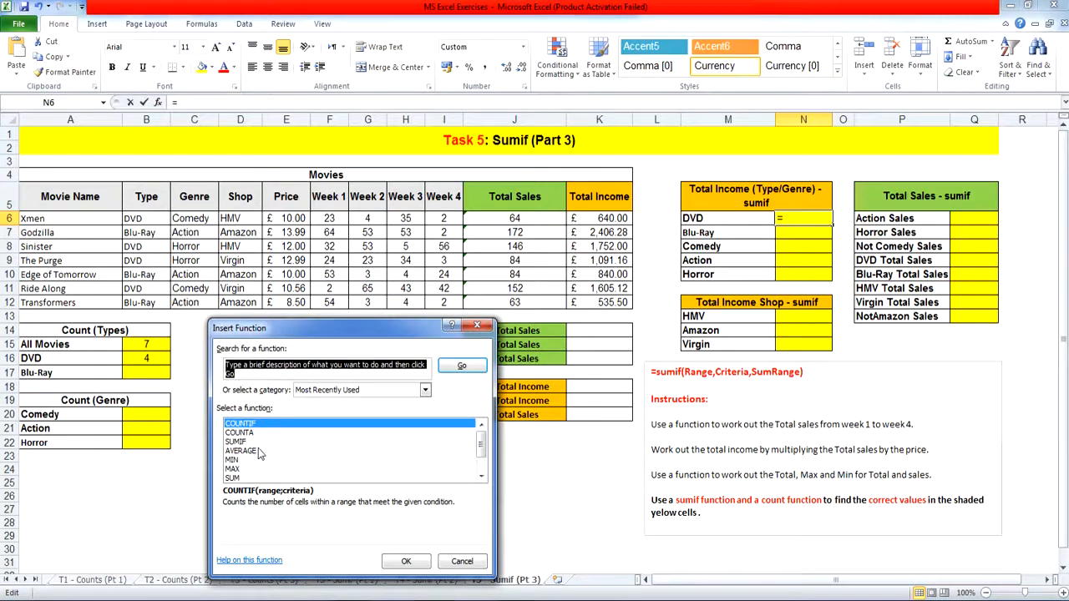
pyautogui.doubleClick(249, 443)
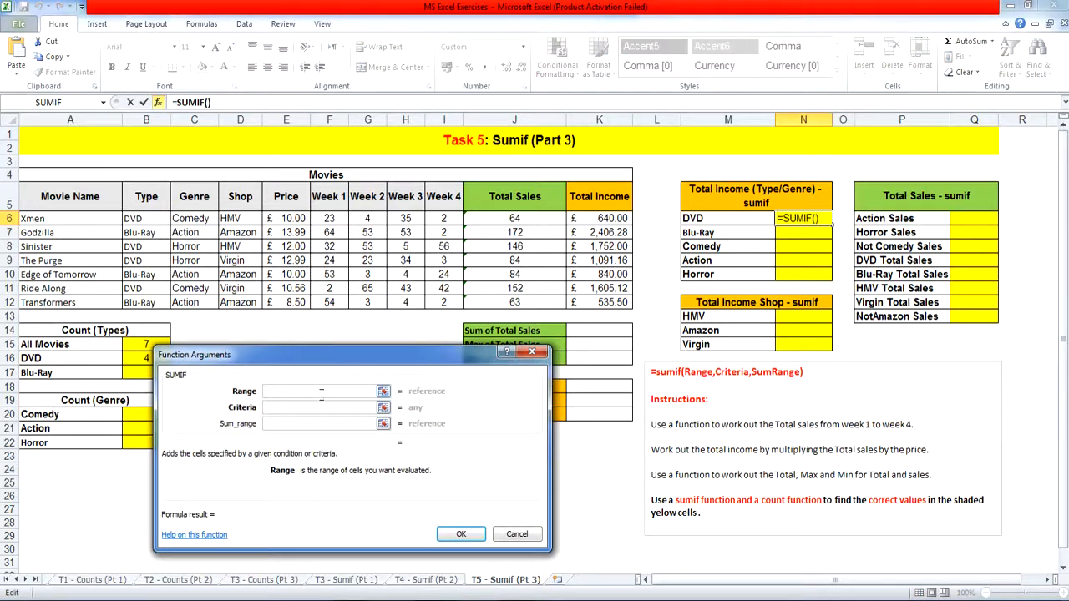
pyautogui.moveTo(149, 219); pyautogui.dragTo(153, 304)
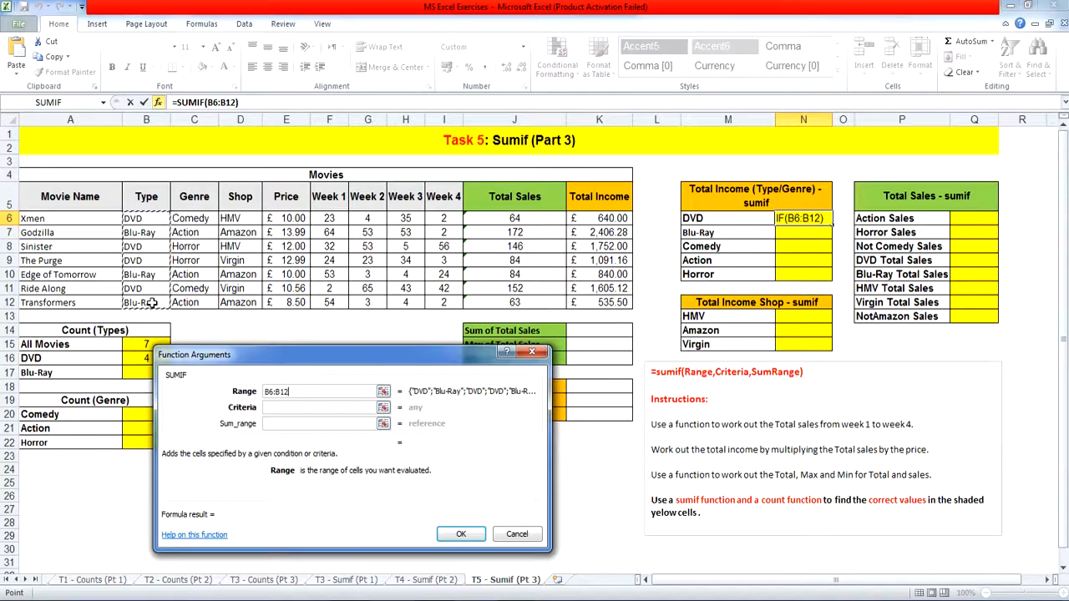
pyautogui.click(302, 408)
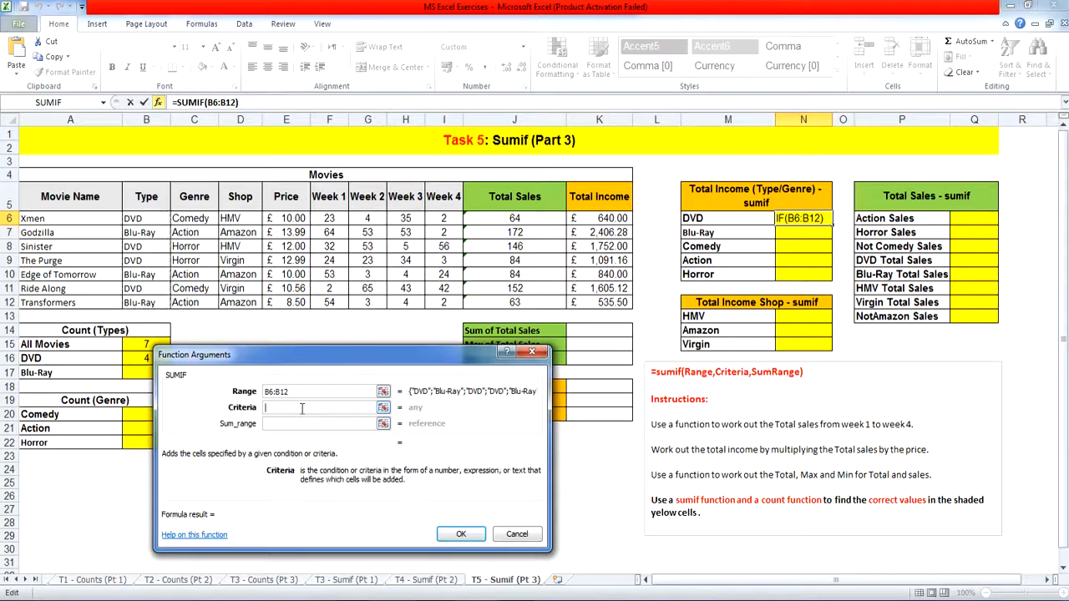
pyautogui.click(142, 217)
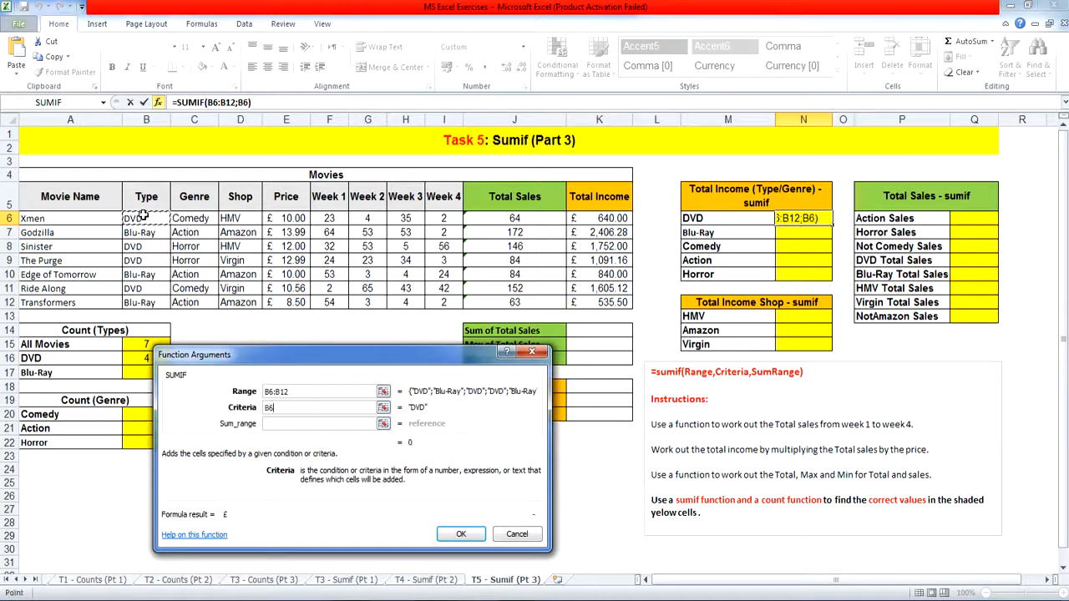
pyautogui.click(317, 423)
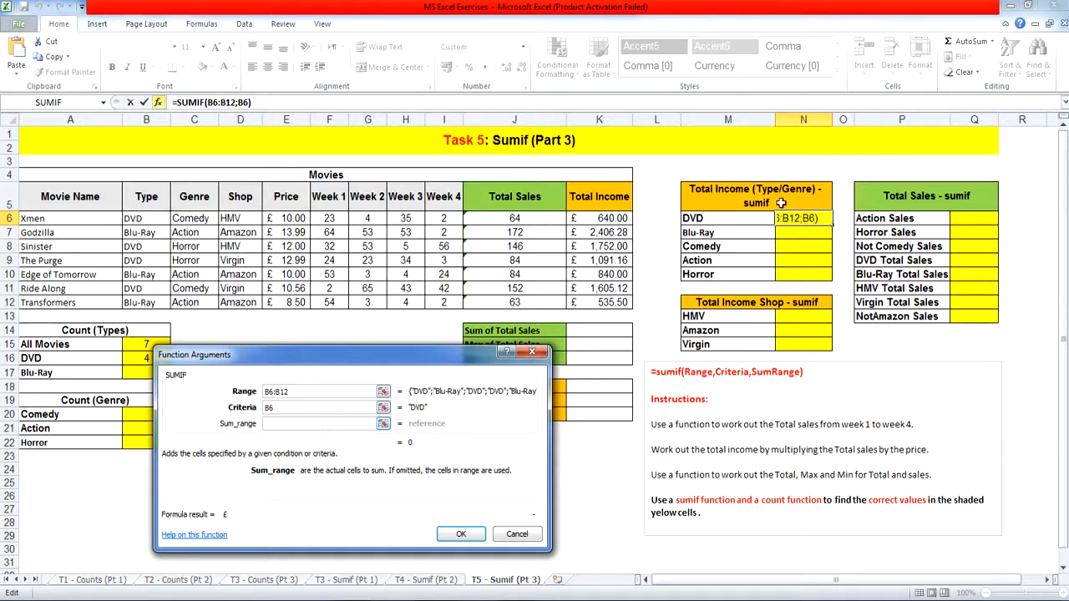
pyautogui.moveTo(591, 218); pyautogui.dragTo(597, 303)
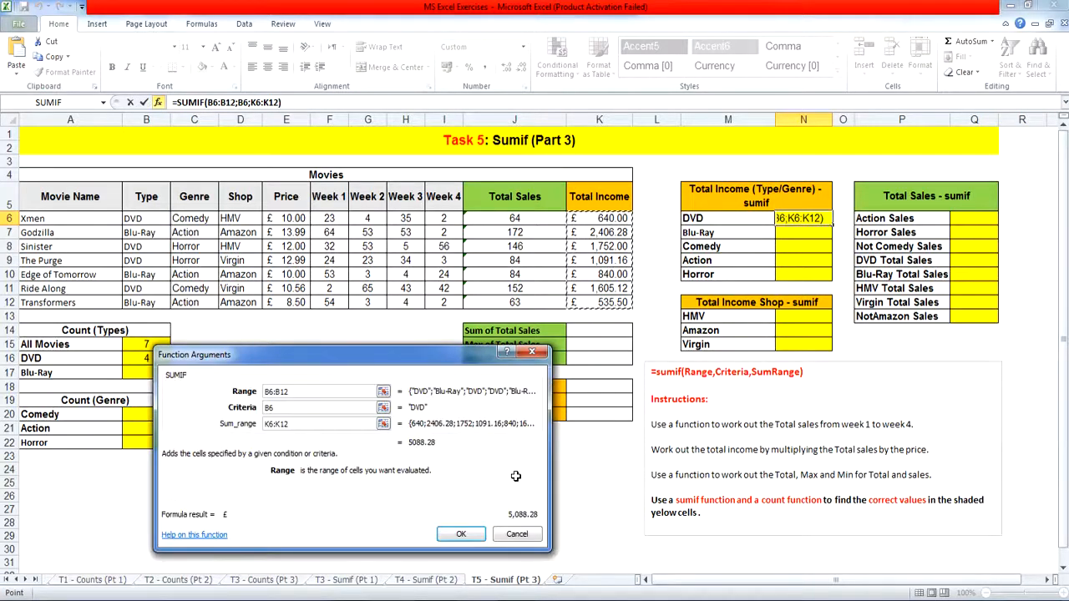
pyautogui.click(445, 531)
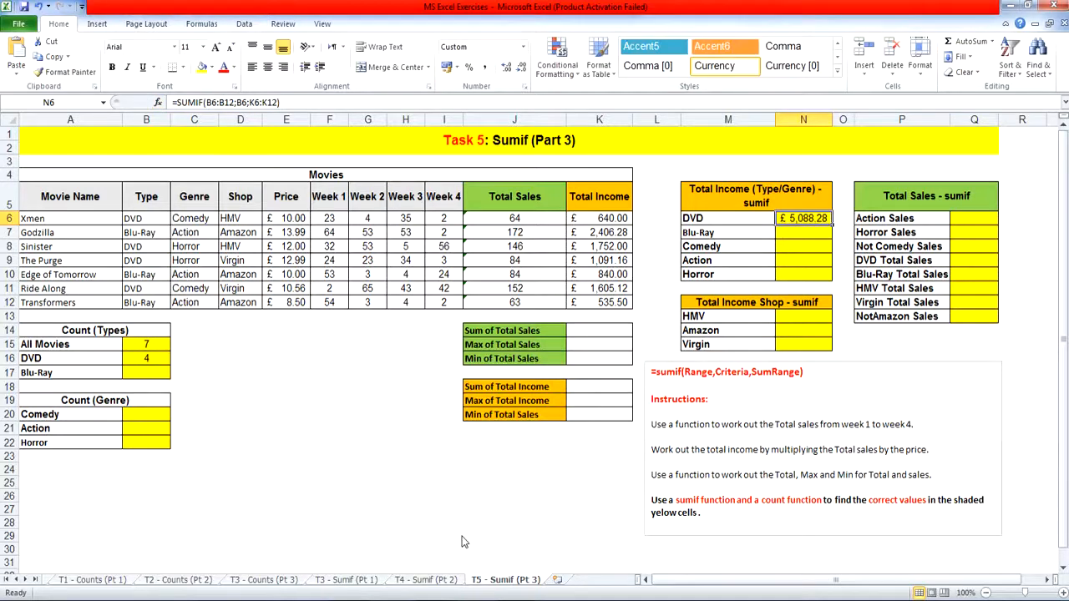
# Calculate the Comedy total income in N8 using SUMIF with range C6:C12, criteria C6 and sum range K6:K12
pyautogui.click(813, 233)
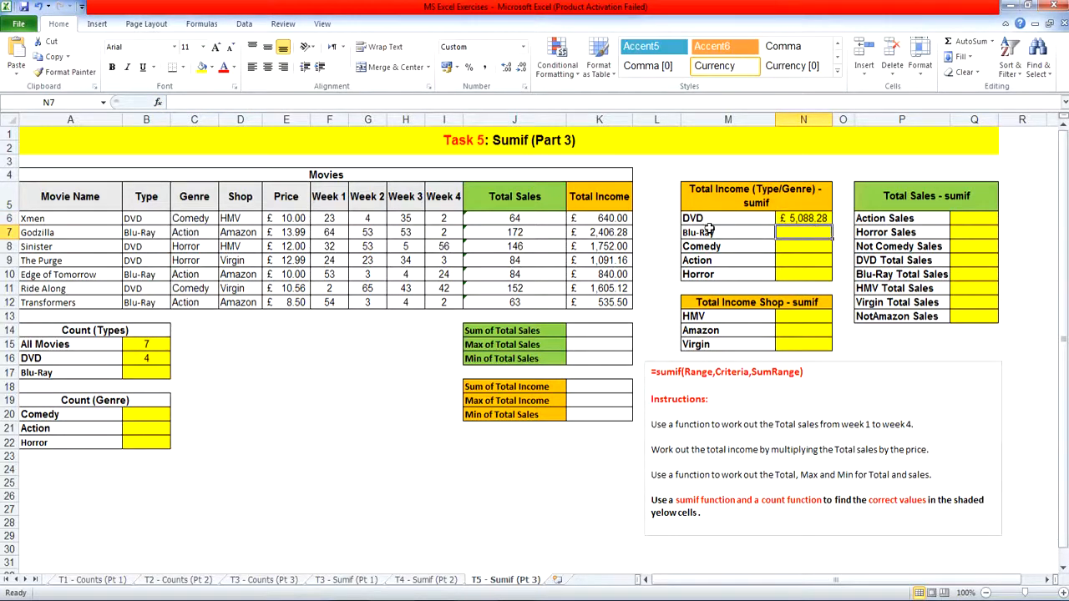
pyautogui.click(793, 248)
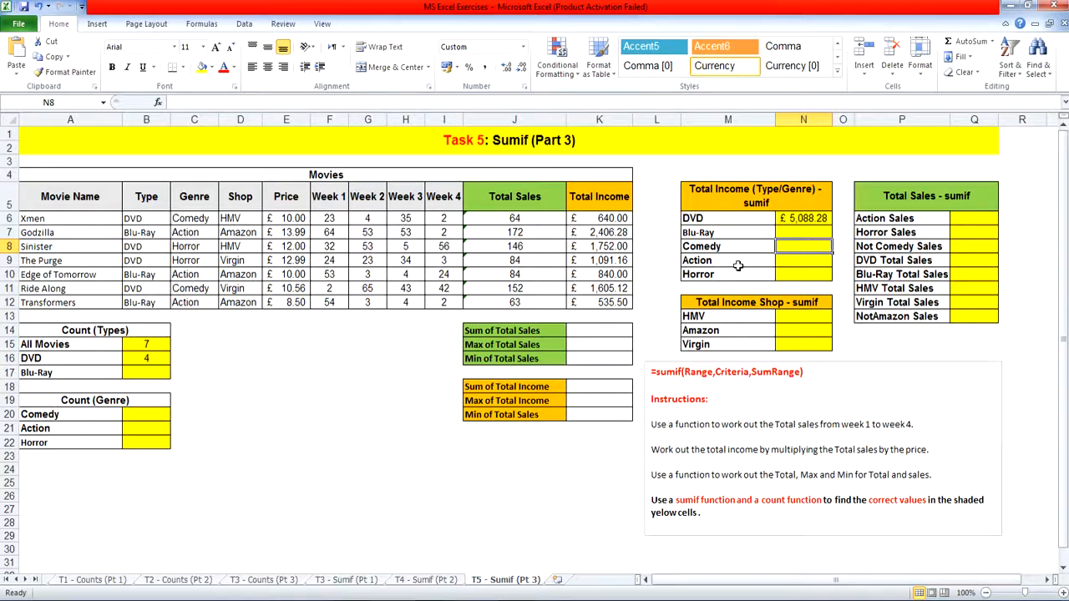
pyautogui.click(158, 102)
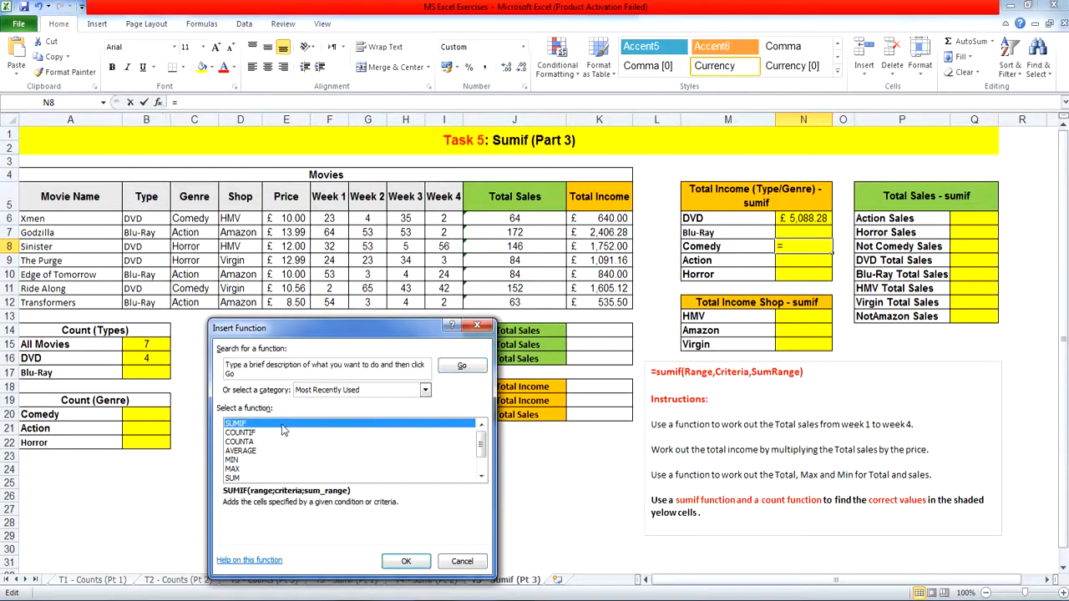
pyautogui.doubleClick(281, 423)
pyautogui.moveTo(202, 218); pyautogui.dragTo(199, 302)
pyautogui.click(349, 408)
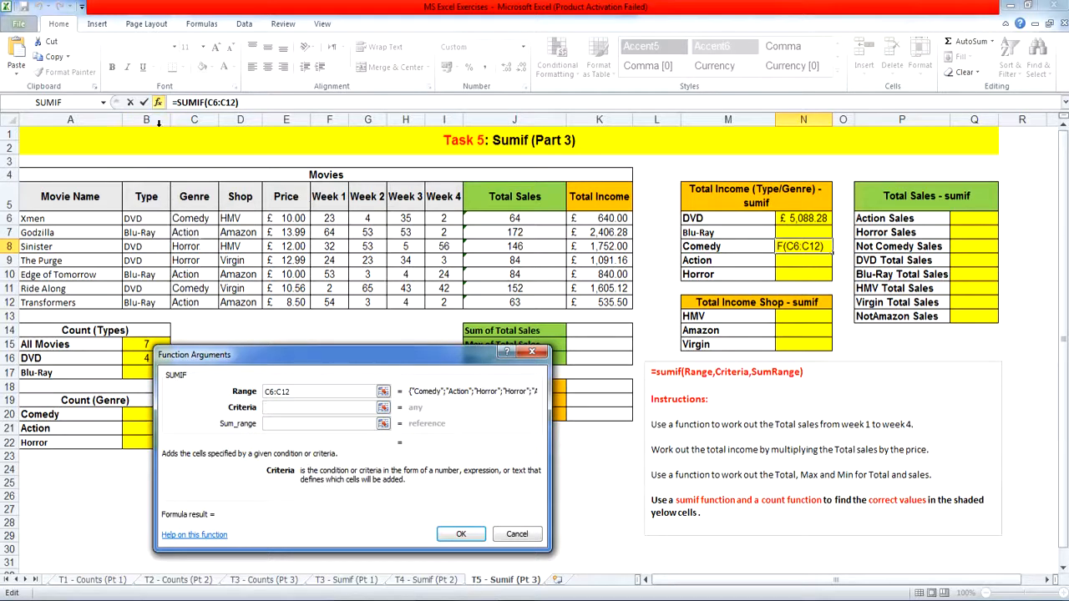
pyautogui.click(189, 217)
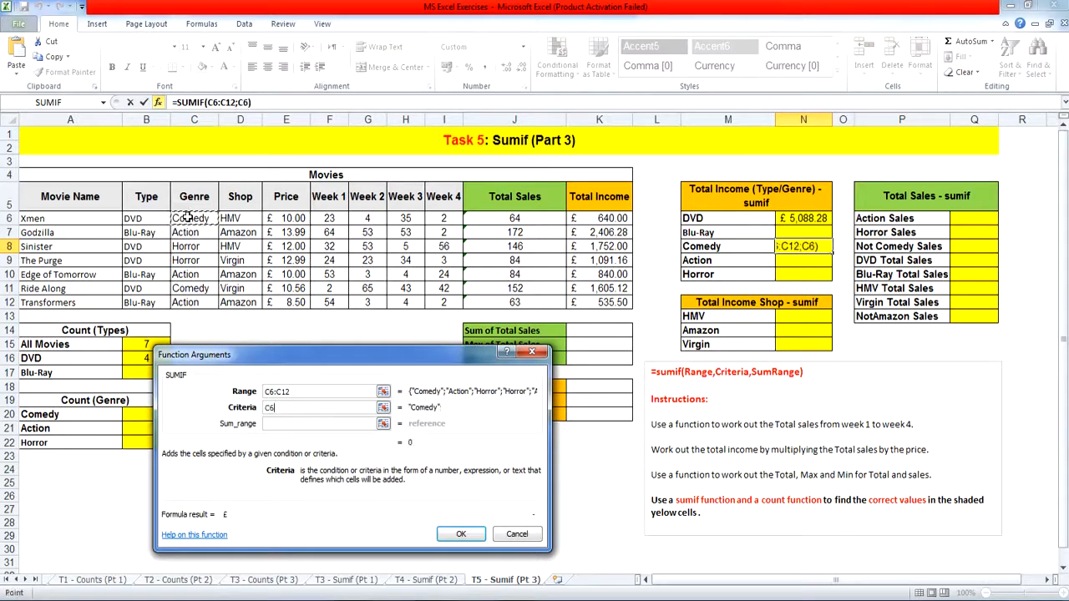
pyautogui.click(294, 426)
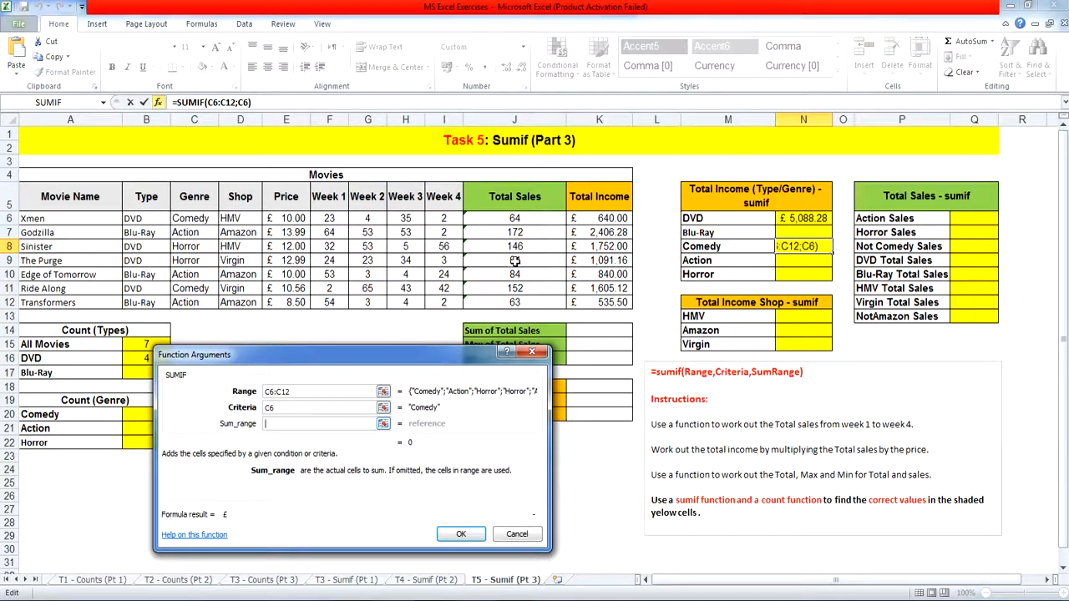
pyautogui.moveTo(593, 218); pyautogui.dragTo(597, 299)
pyautogui.click(461, 534)
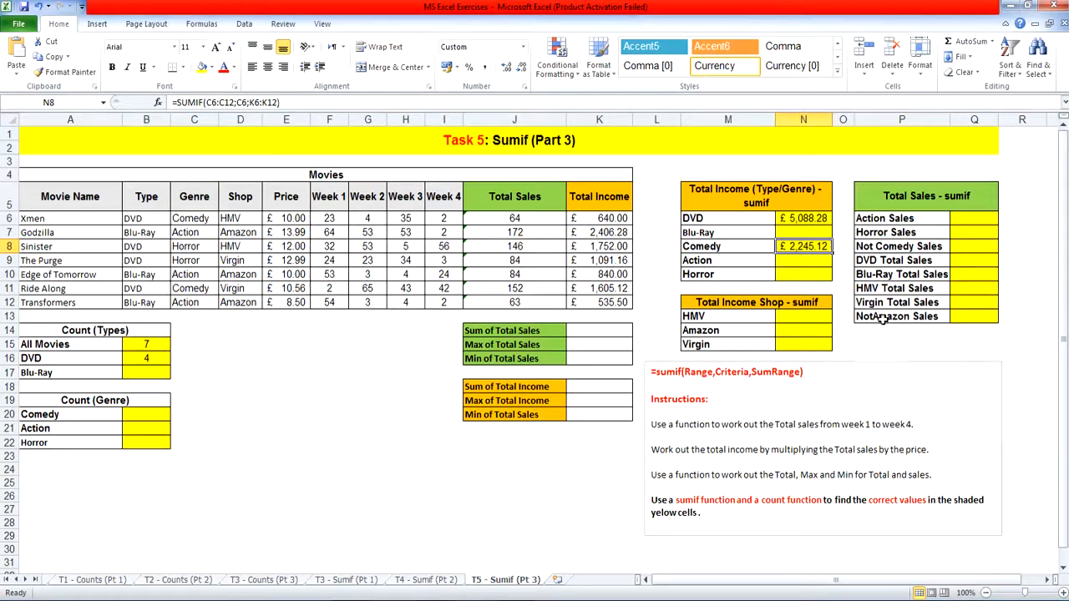
# Set up a SUMIF function in Q13 with range D6:D12, criteria D10 and sum range J6:J12 for the NotAmazon Sales
pyautogui.click(962, 311)
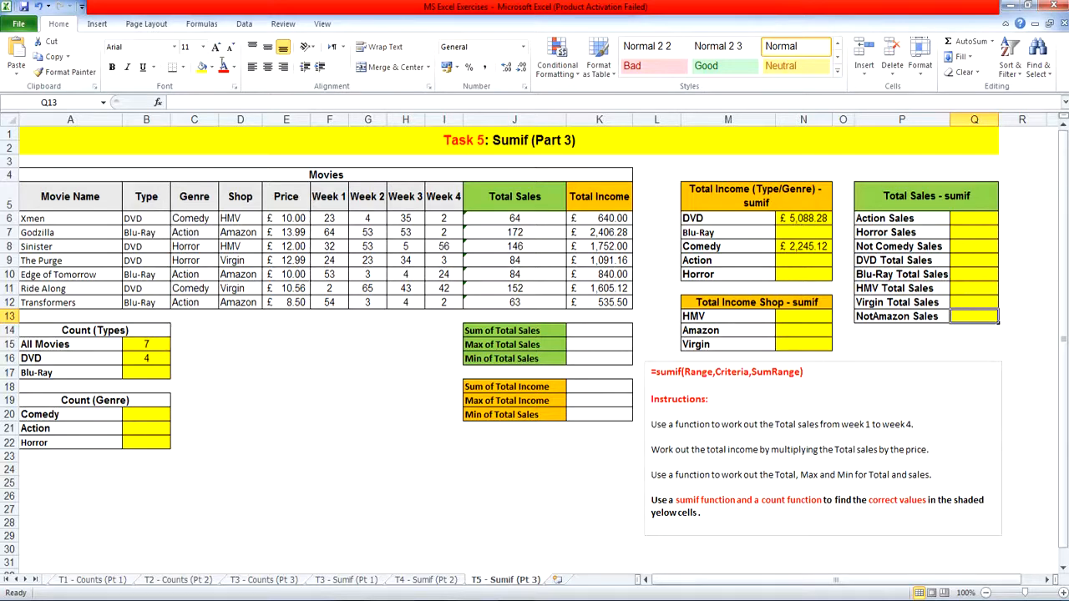
pyautogui.click(158, 102)
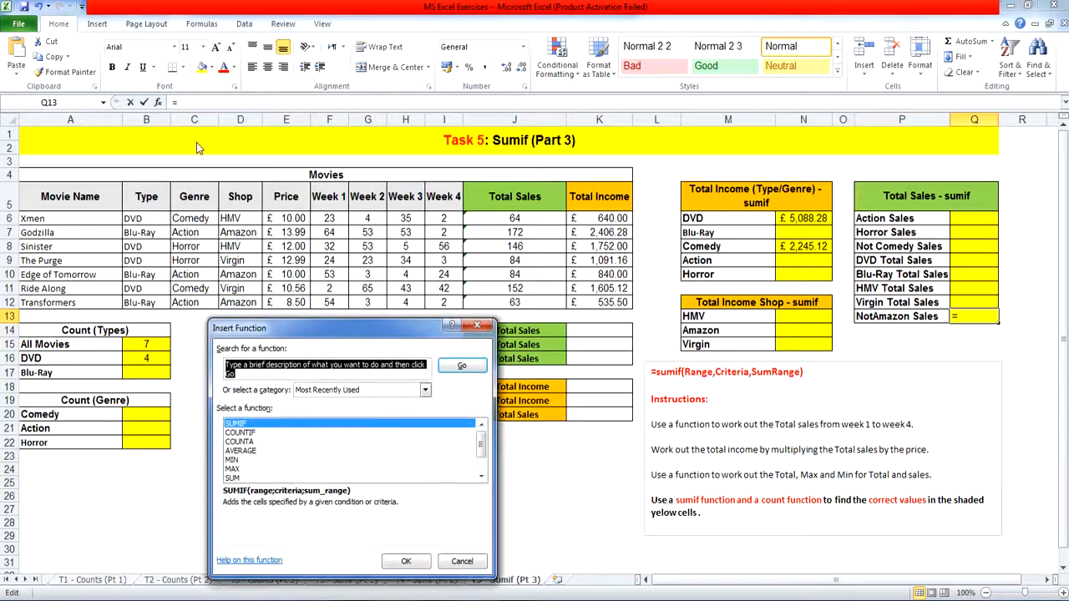
pyautogui.doubleClick(283, 424)
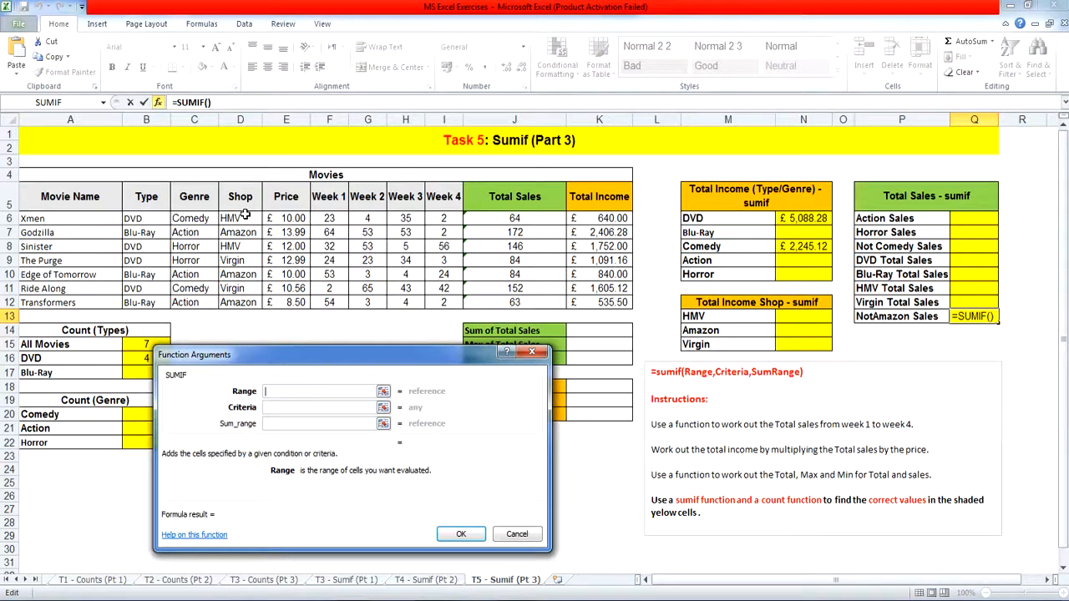
pyautogui.moveTo(243, 217); pyautogui.dragTo(247, 304)
pyautogui.click(325, 410)
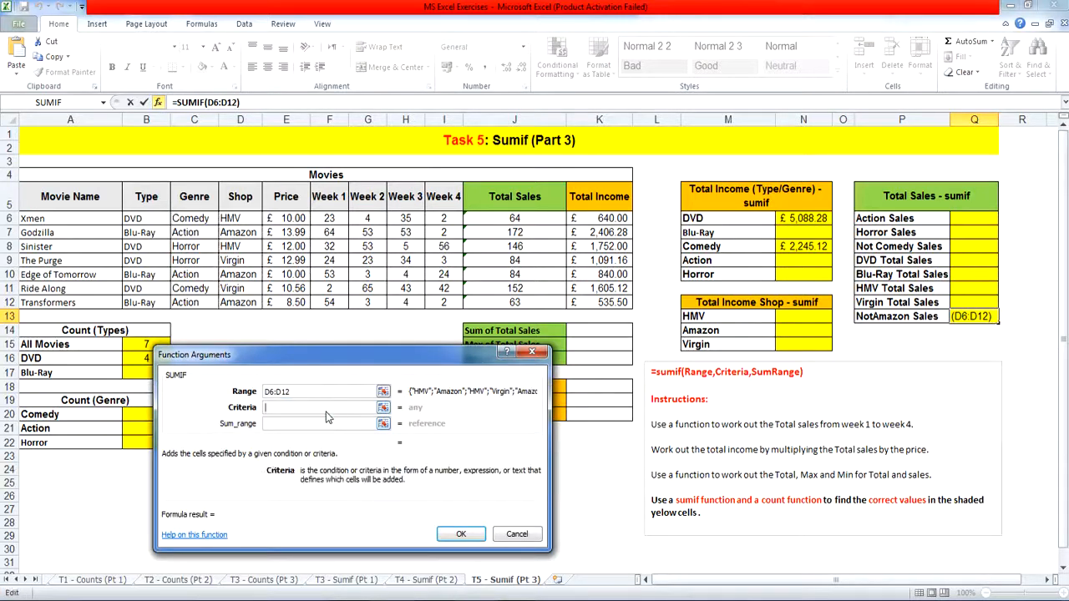
pyautogui.click(236, 274)
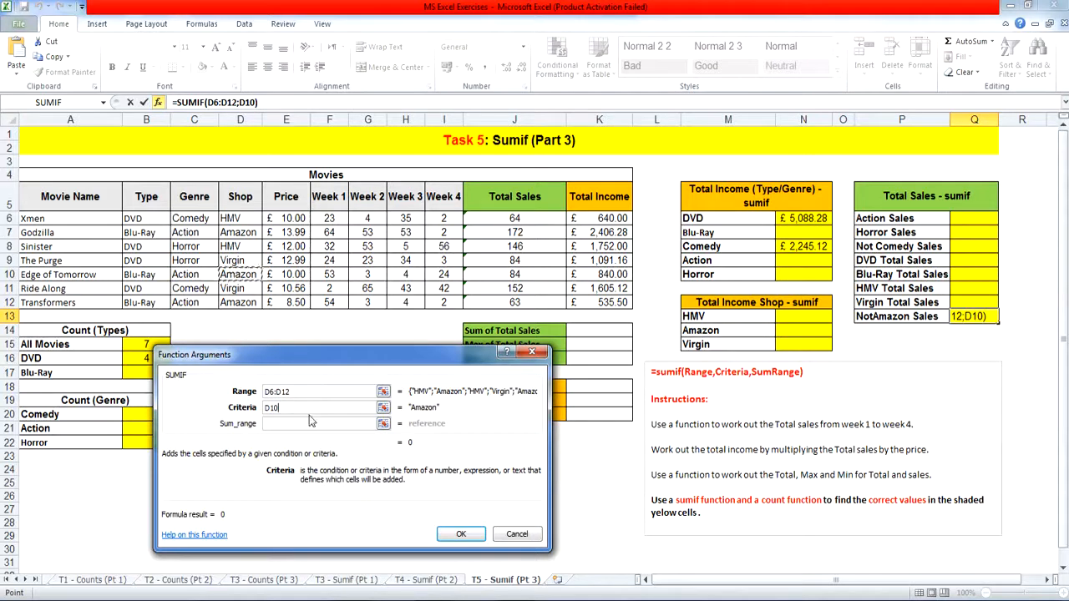
pyautogui.click(279, 422)
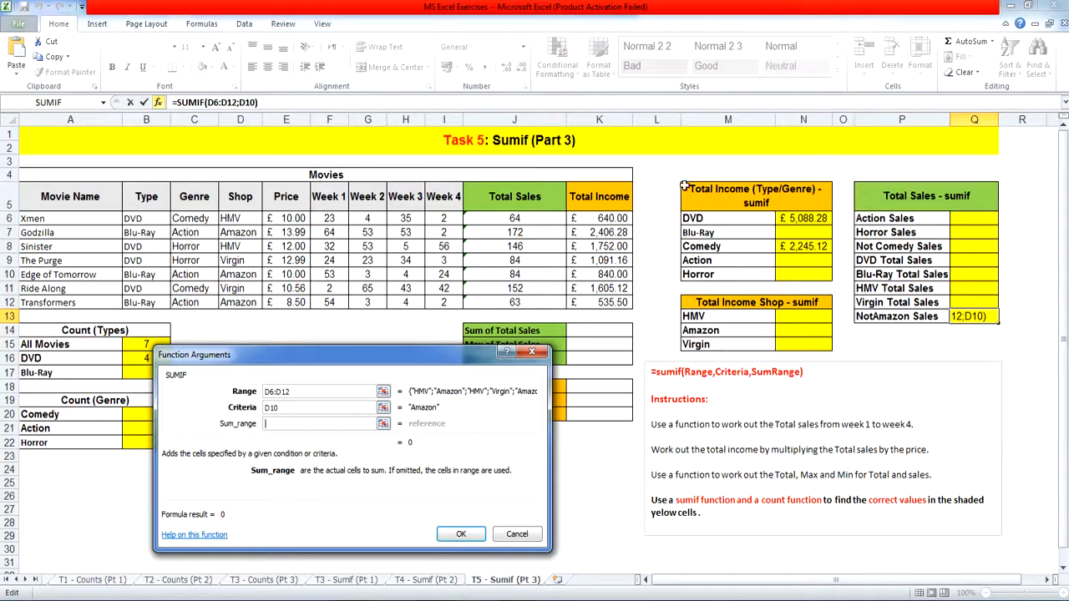
pyautogui.moveTo(539, 215); pyautogui.dragTo(539, 299)
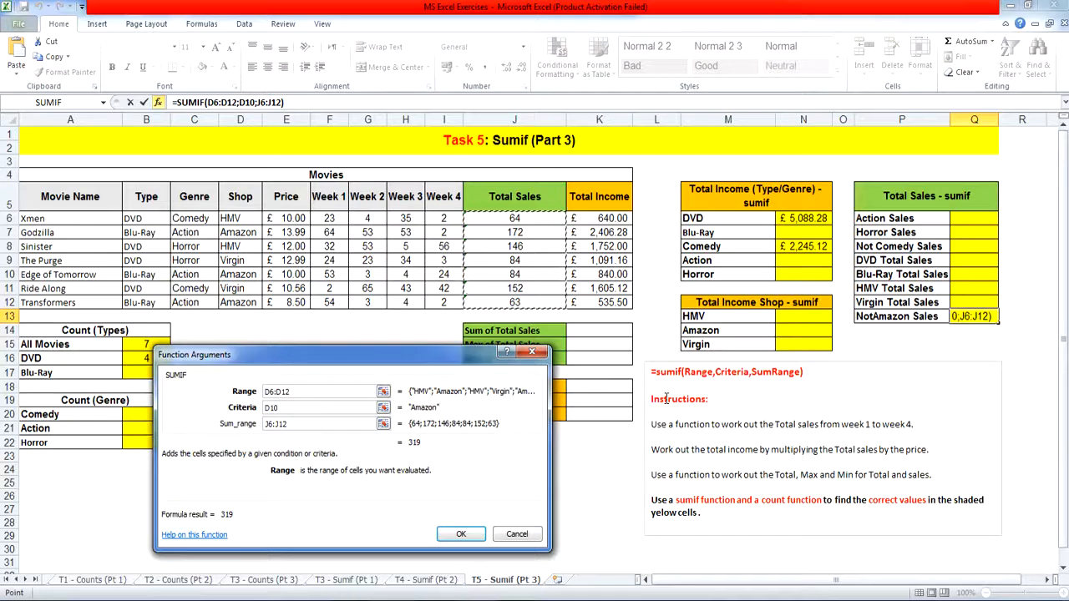
# Change the SUMIF criteria to <>Amazon, complete the NotAmazon Sales formula and centre the result in Q13
pyautogui.click(266, 407)
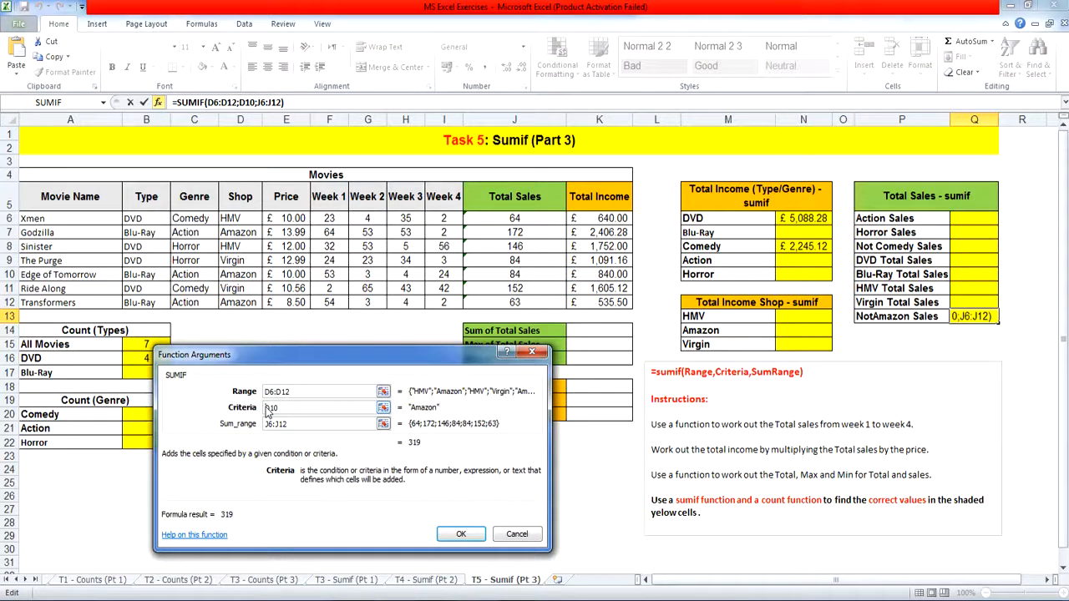
pyautogui.write('<>')
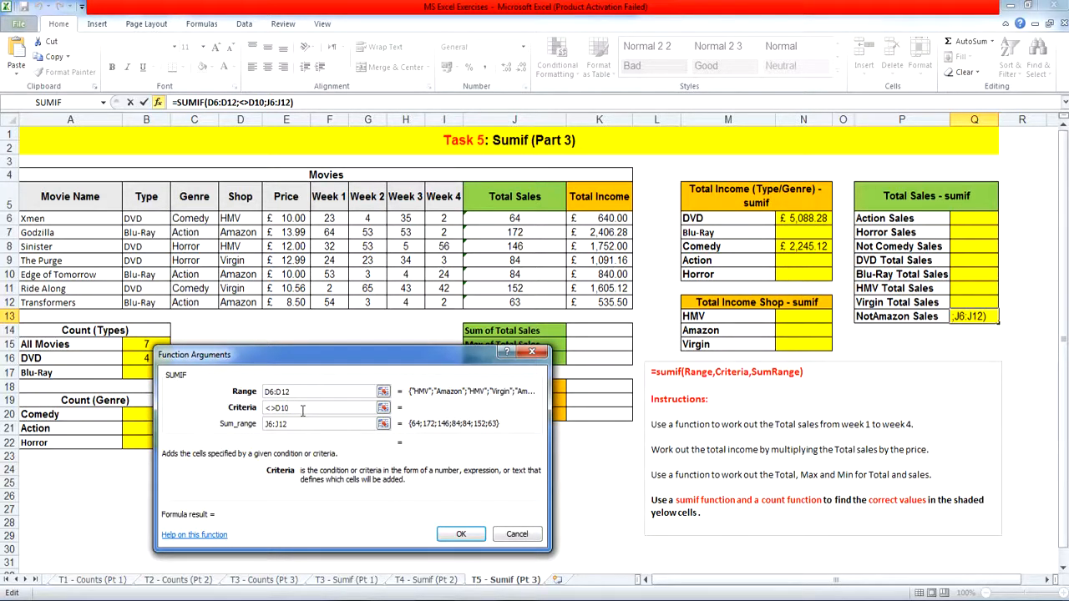
pyautogui.press('BackSpace')
pyautogui.press('BackSpace')
pyautogui.press('BackSpace')
pyautogui.write('A')
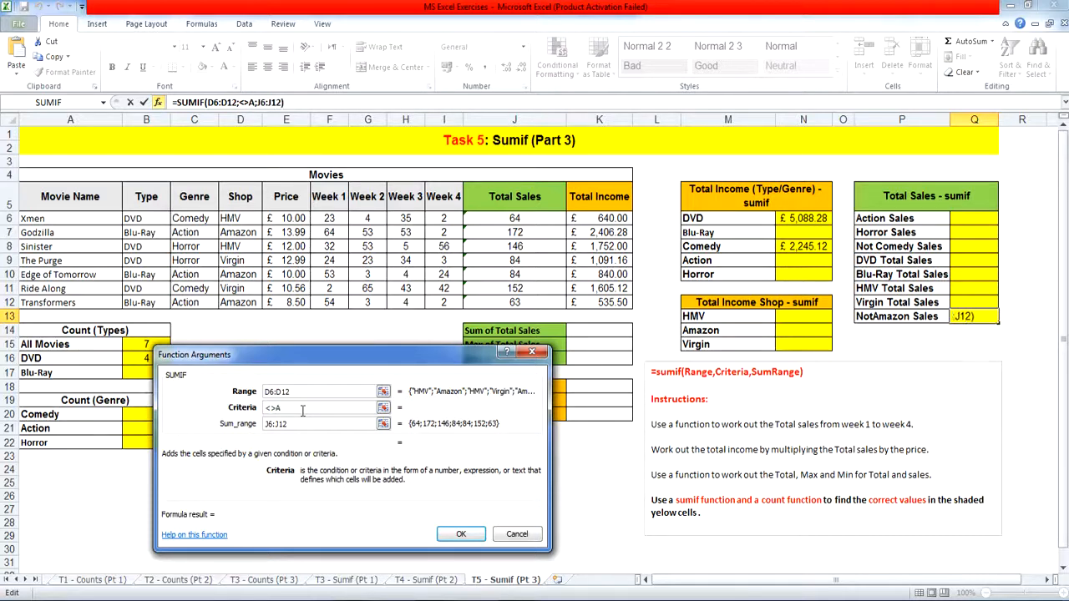
pyautogui.write('maz')
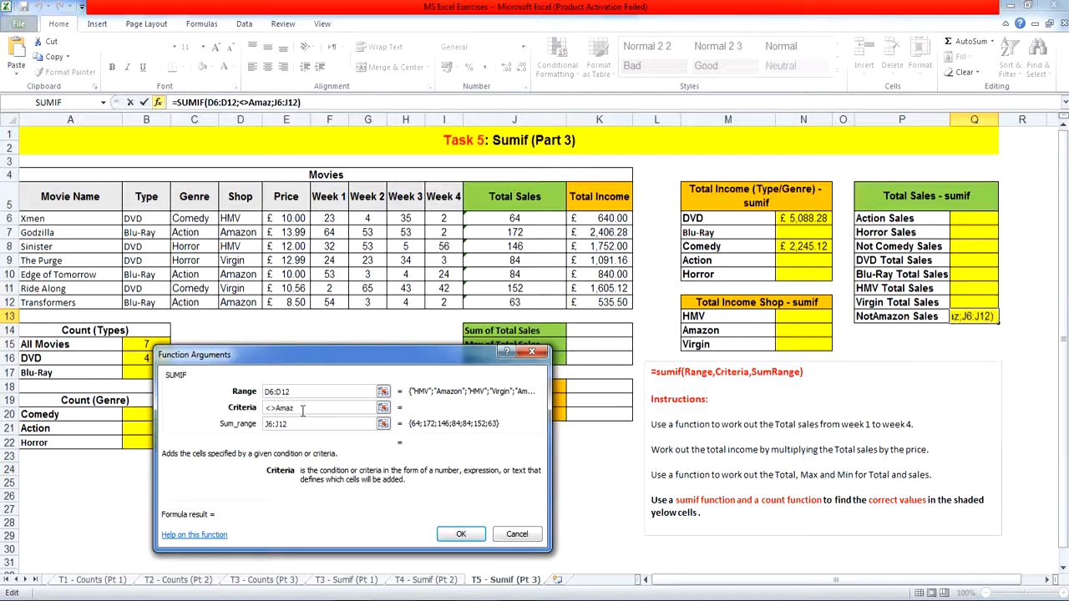
pyautogui.click(221, 600)
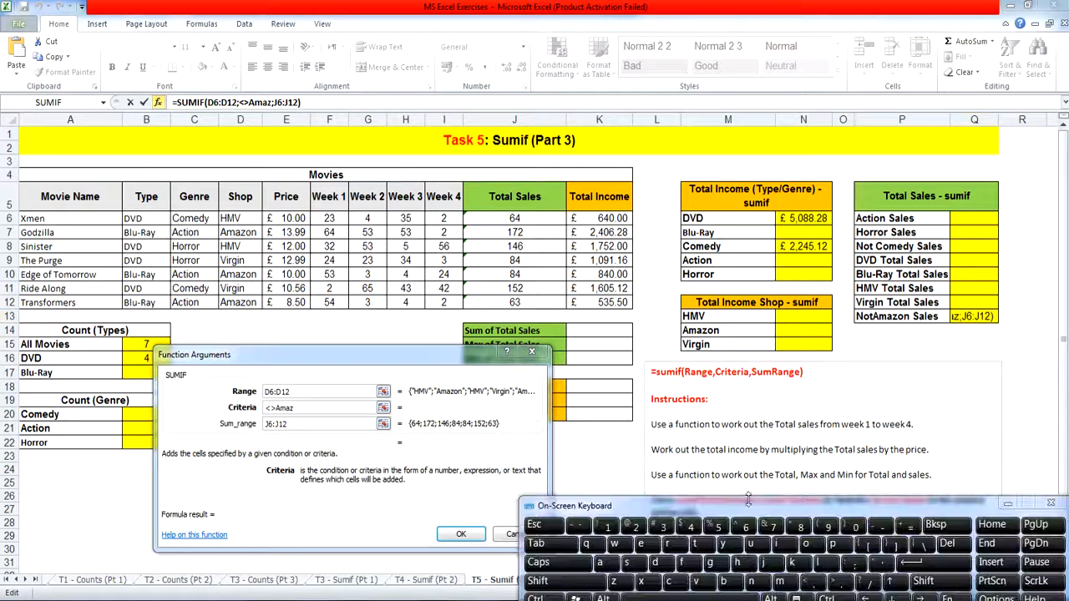
pyautogui.click(329, 408)
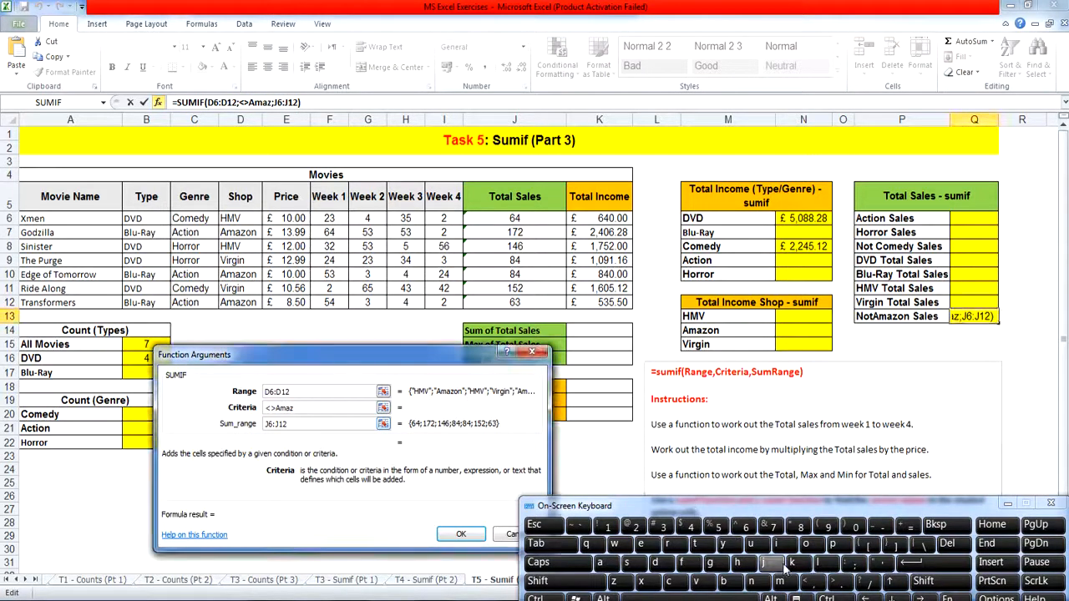
pyautogui.click(805, 543)
pyautogui.click(754, 581)
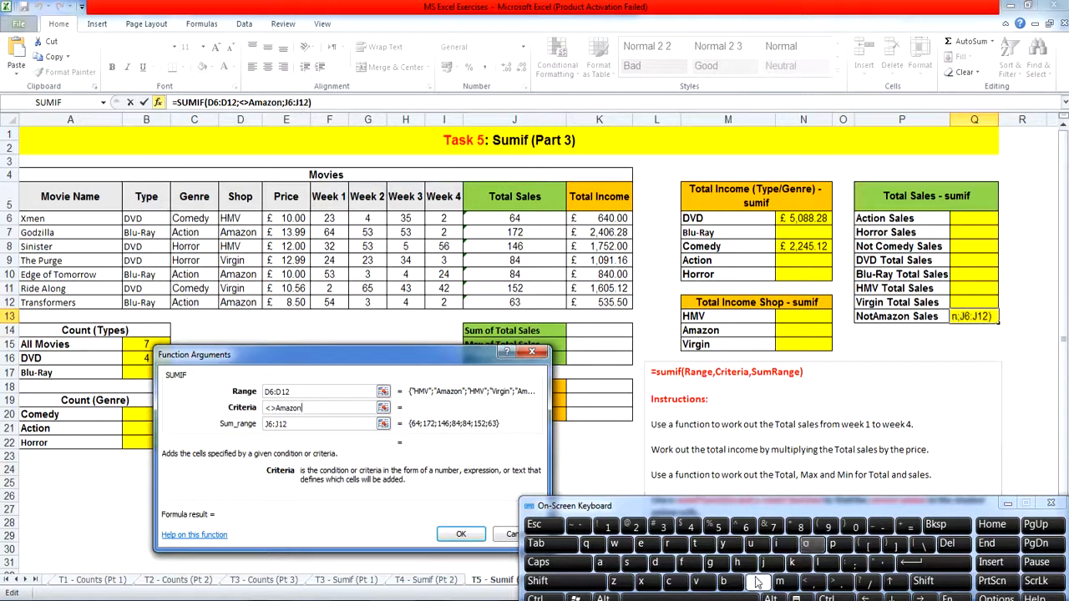
pyautogui.click(452, 534)
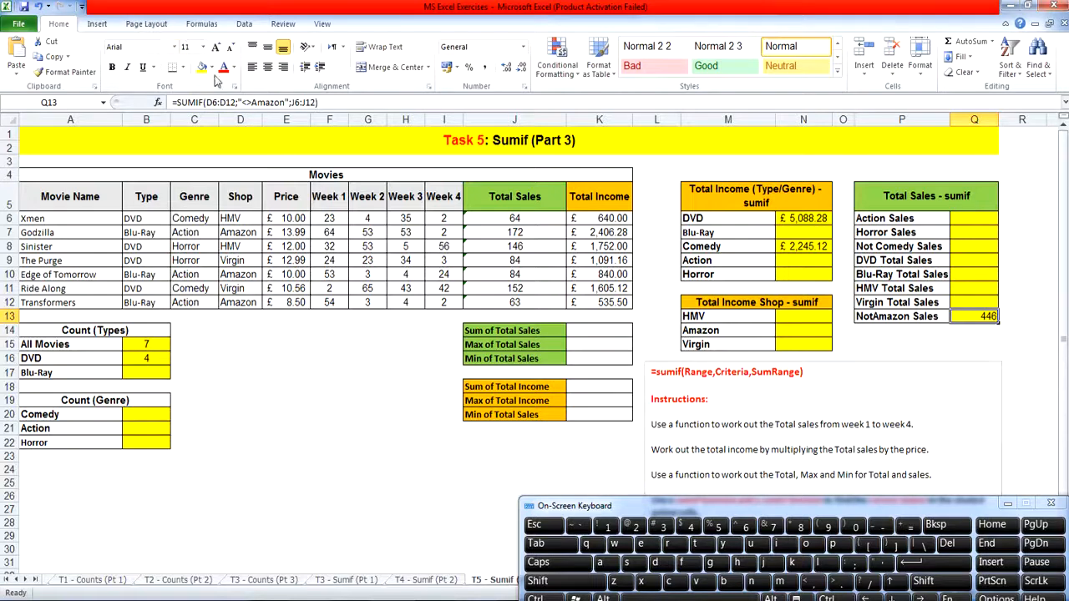
pyautogui.click(274, 70)
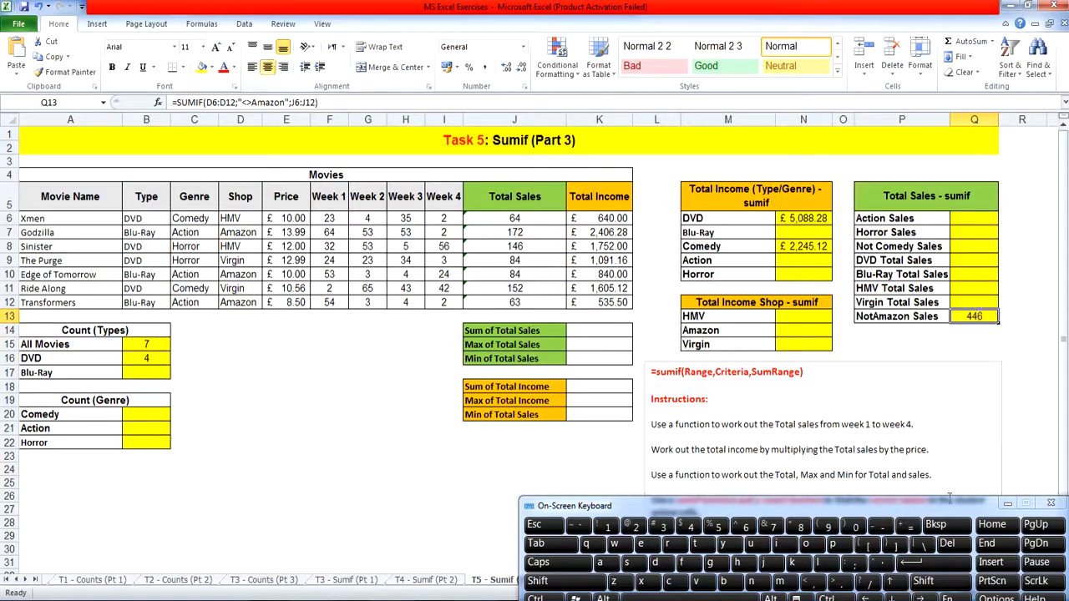
pyautogui.click(1012, 511)
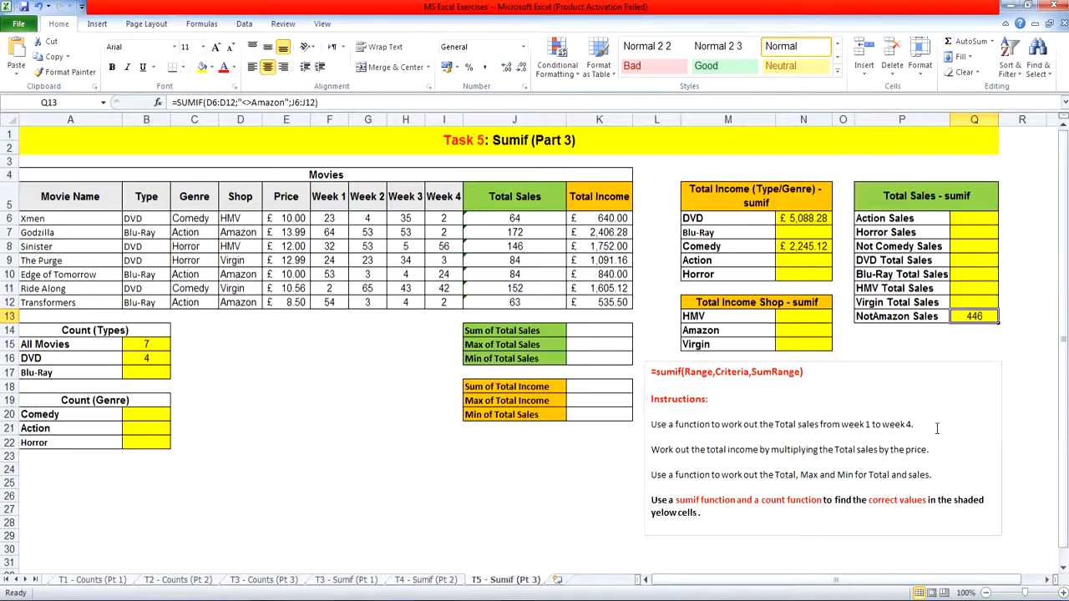